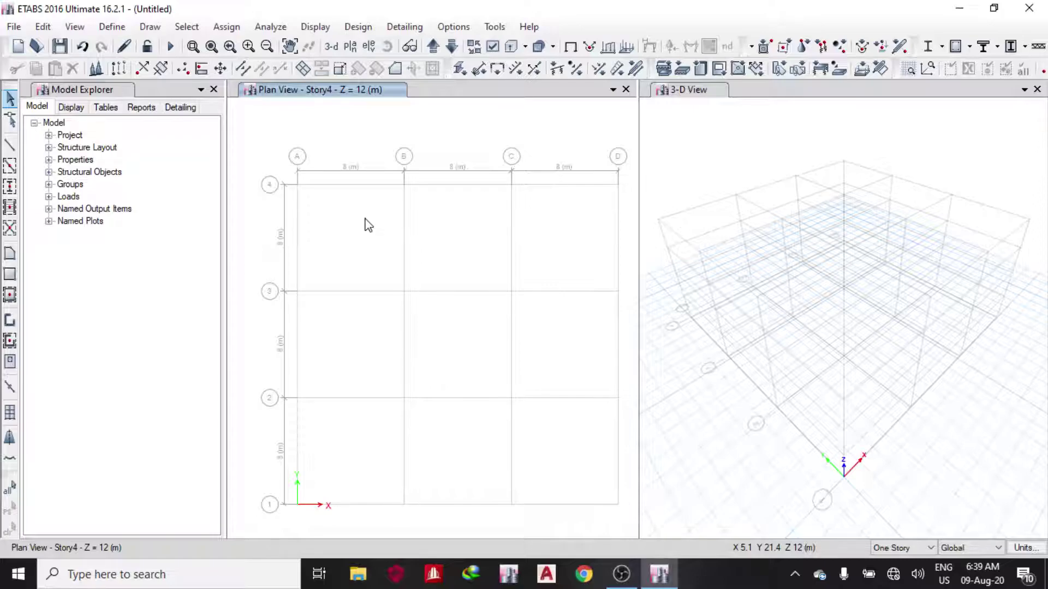
- Delete Story2 through Story4 from the story data, keeping only Story1 at 3 m above Base
right_click(364, 218)
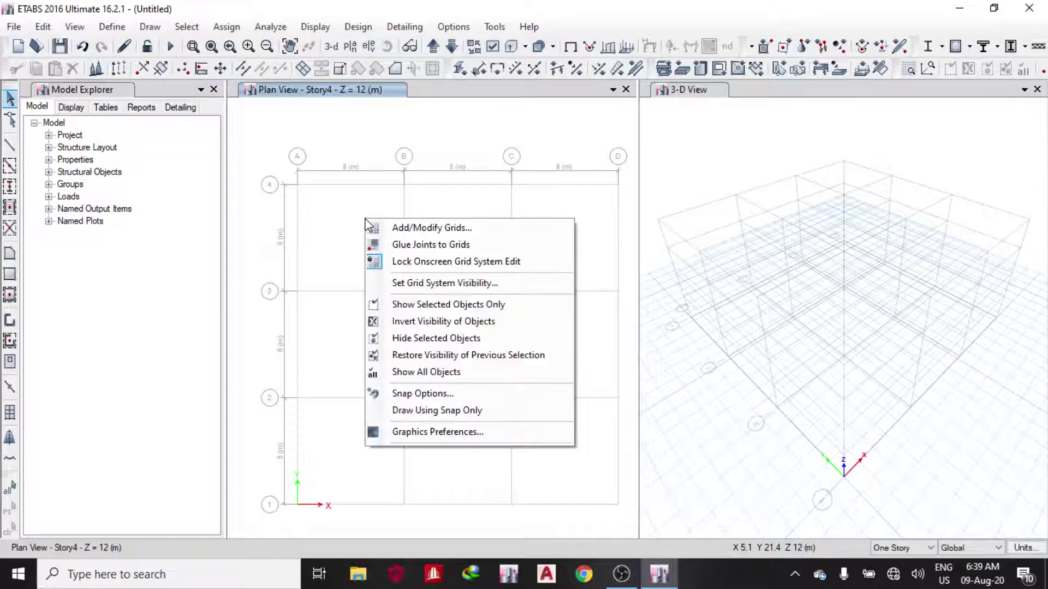
click(385, 226)
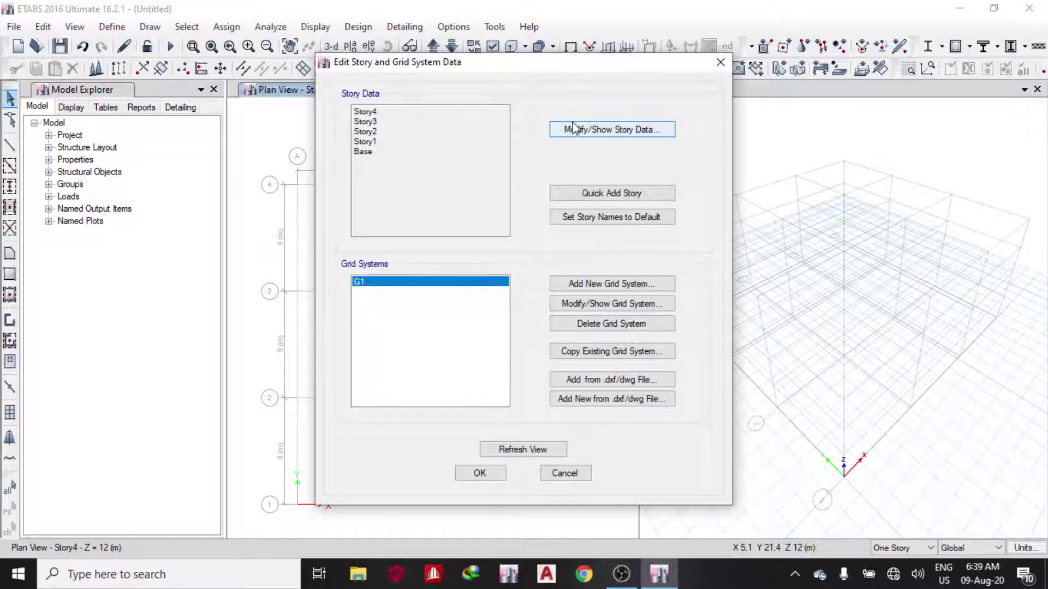
click(573, 130)
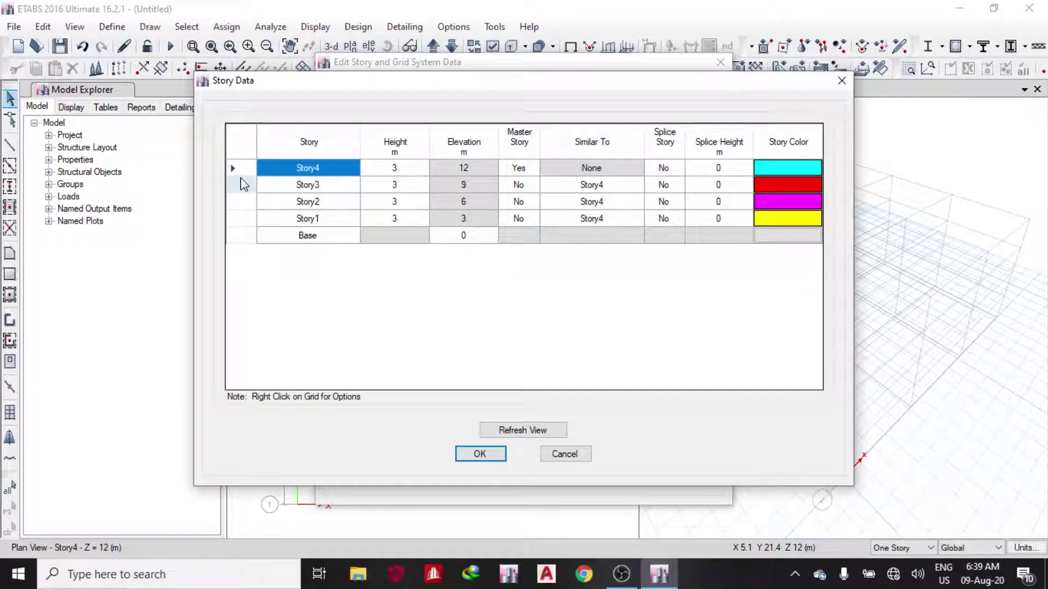
click(243, 186)
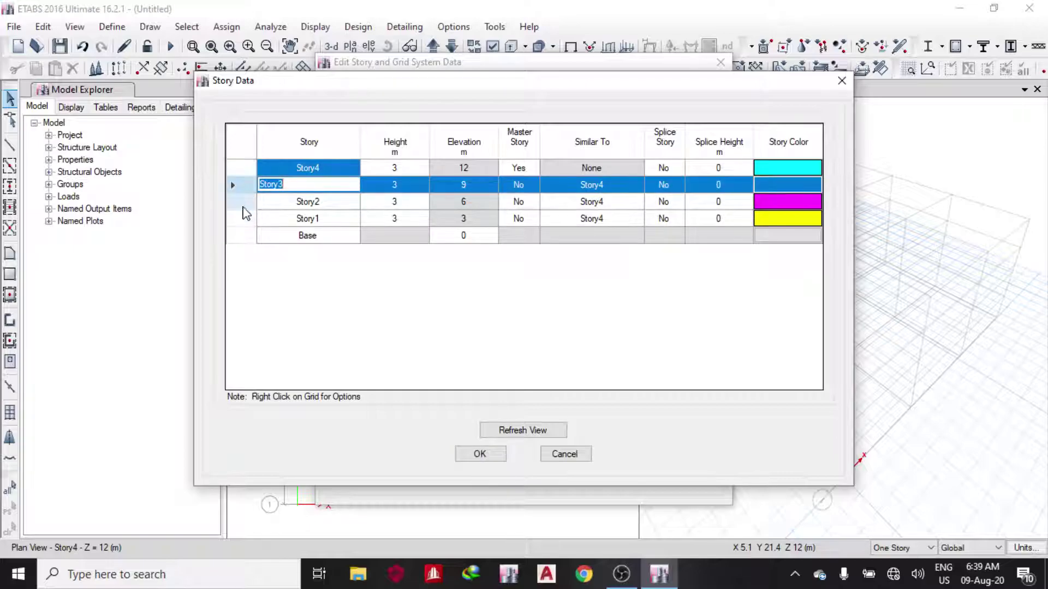
drag(244, 206, 251, 182)
right_click(258, 165)
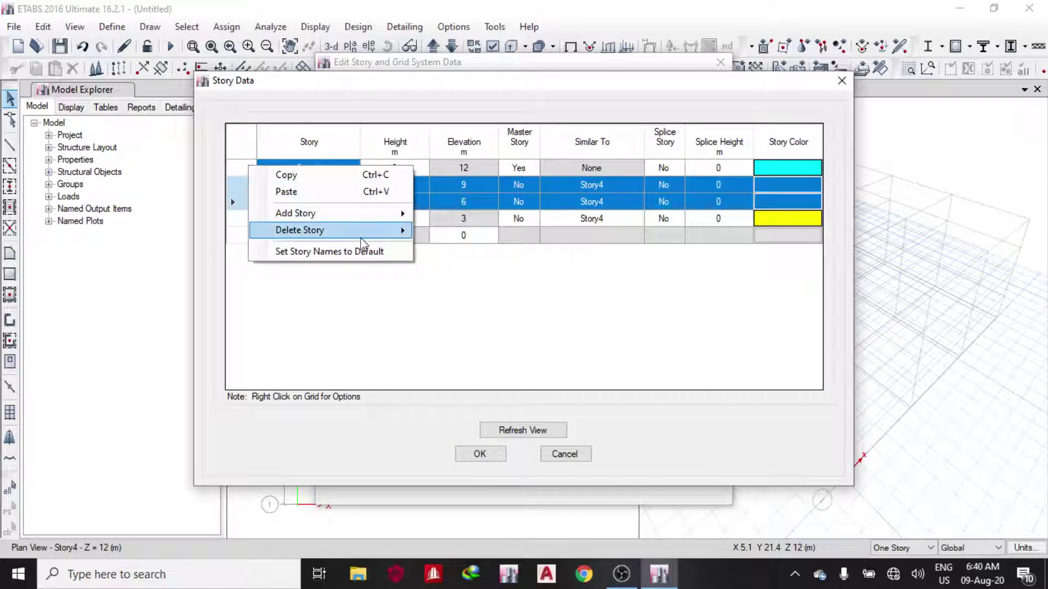
mouse_move(361, 232)
click(477, 240)
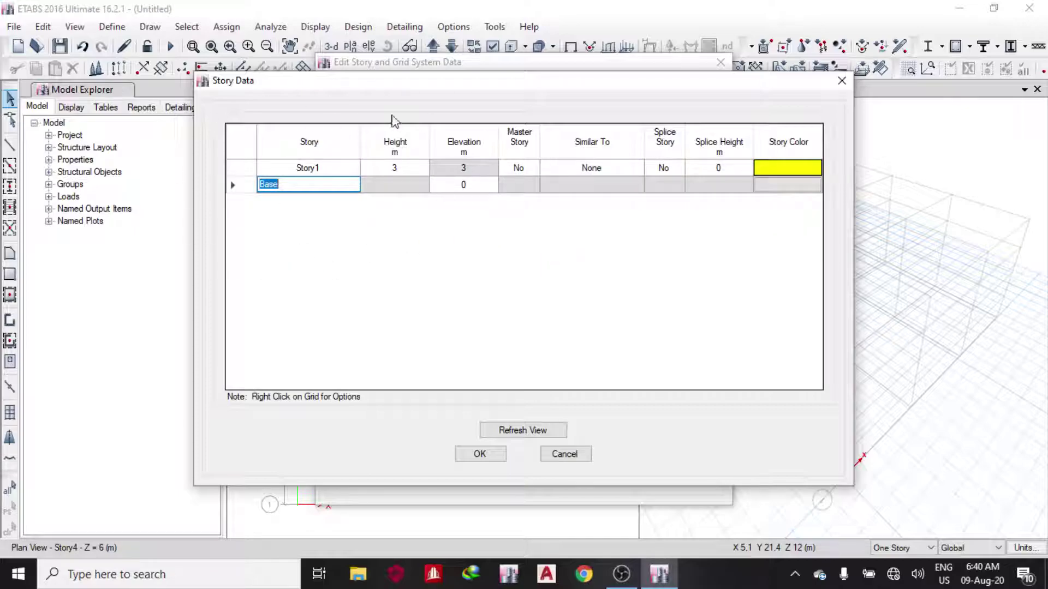
click(515, 432)
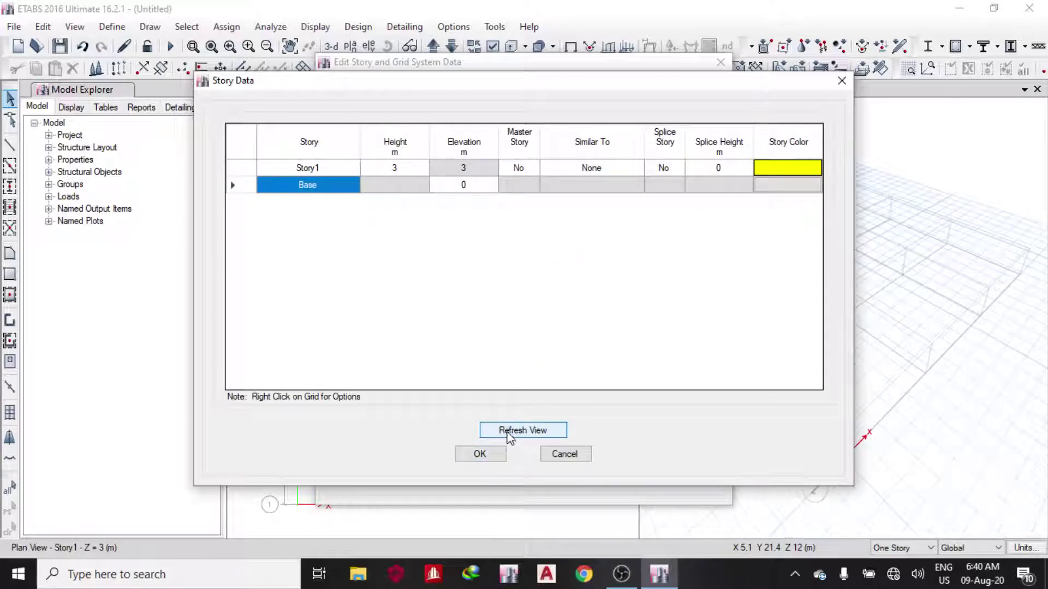
click(491, 453)
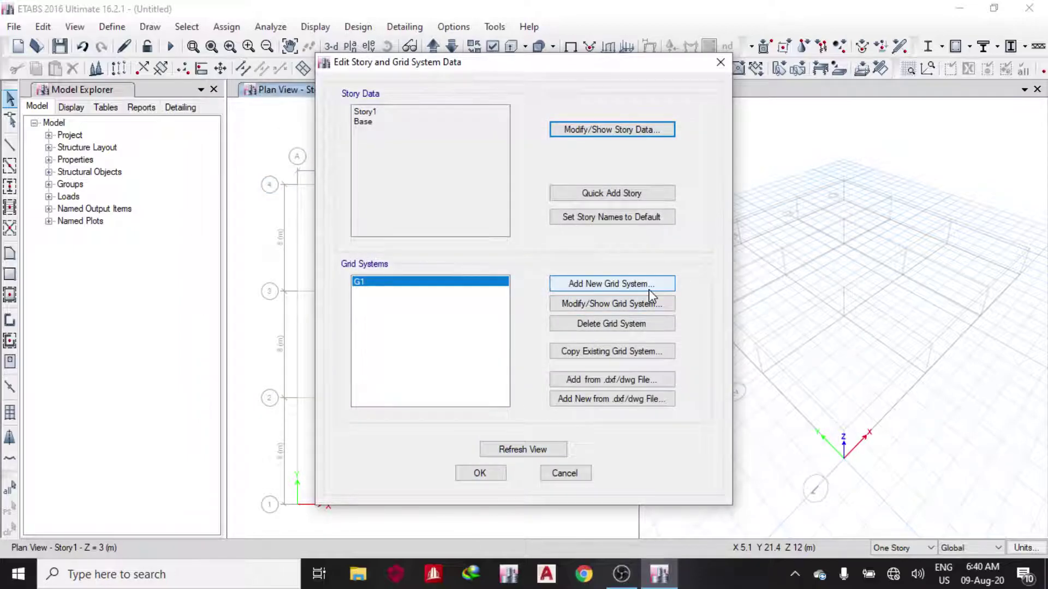
- Remove X grid lines C and D from grid G1 and set grid line B to 6 m
click(654, 303)
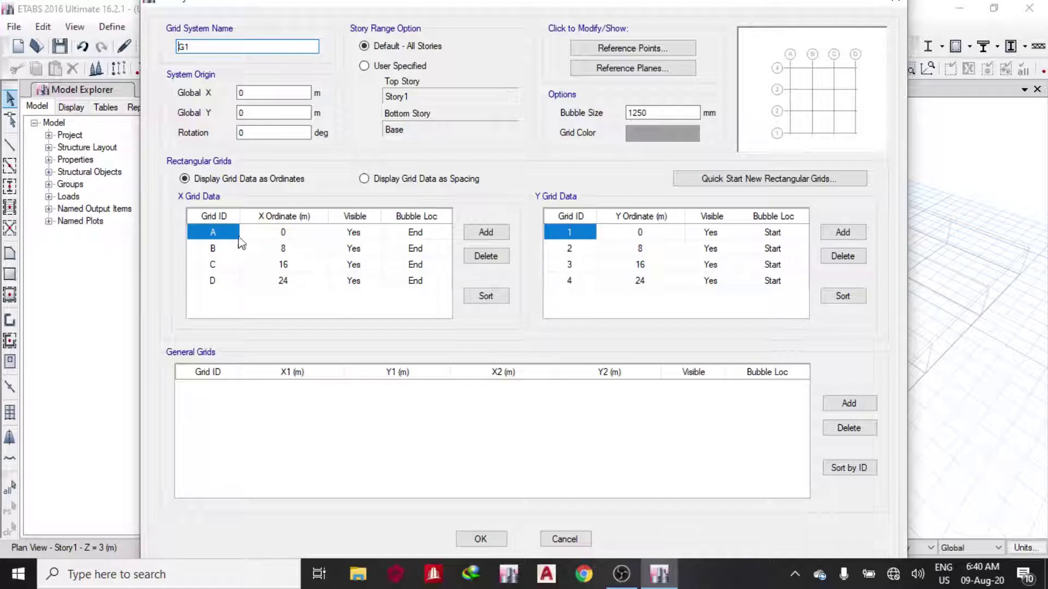
drag(198, 266, 211, 282)
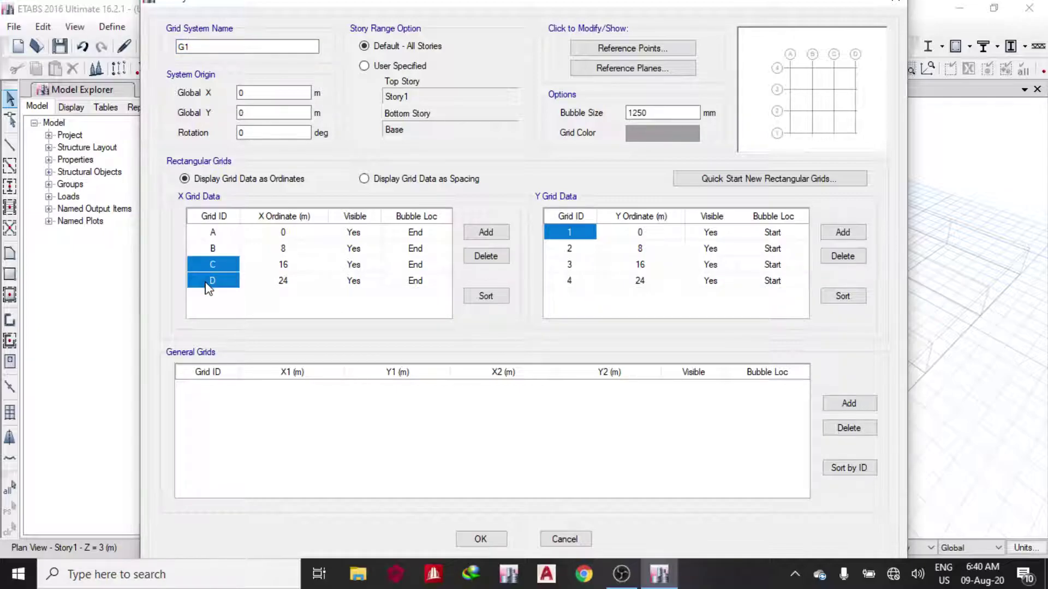
right_click(206, 281)
click(493, 258)
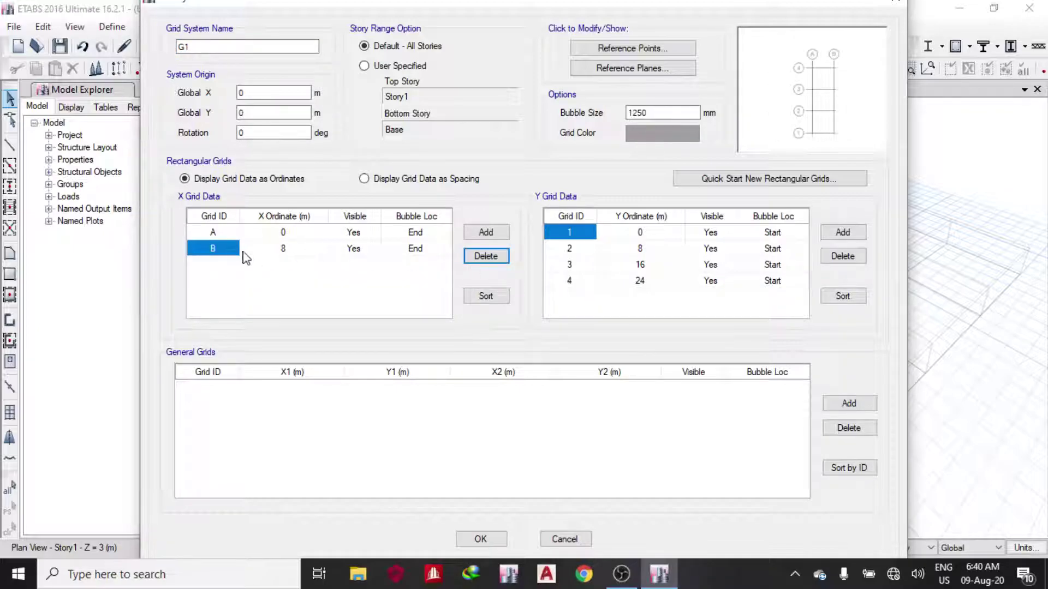
click(283, 252)
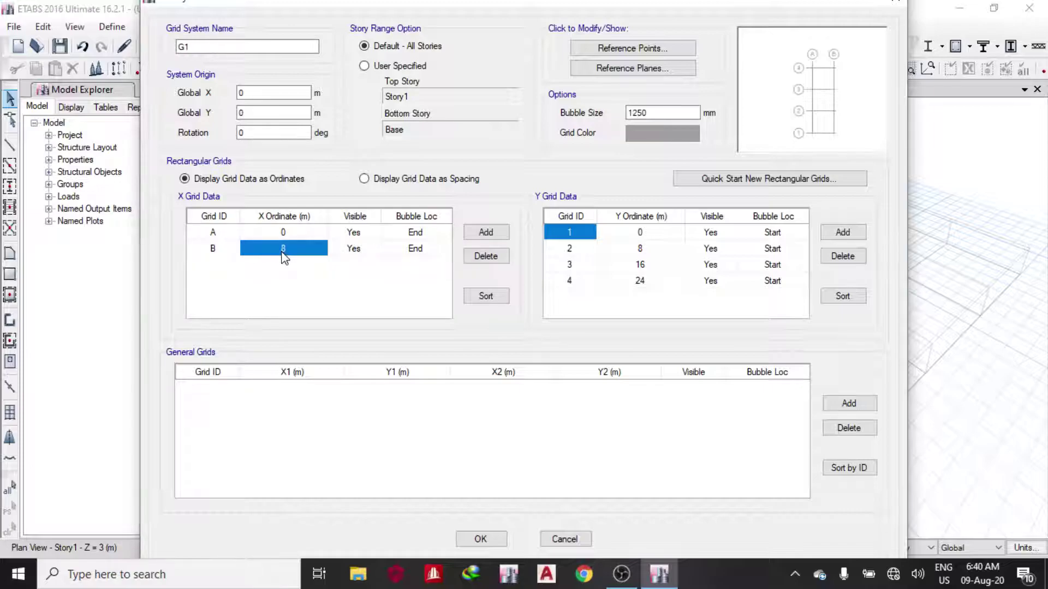
text(6)
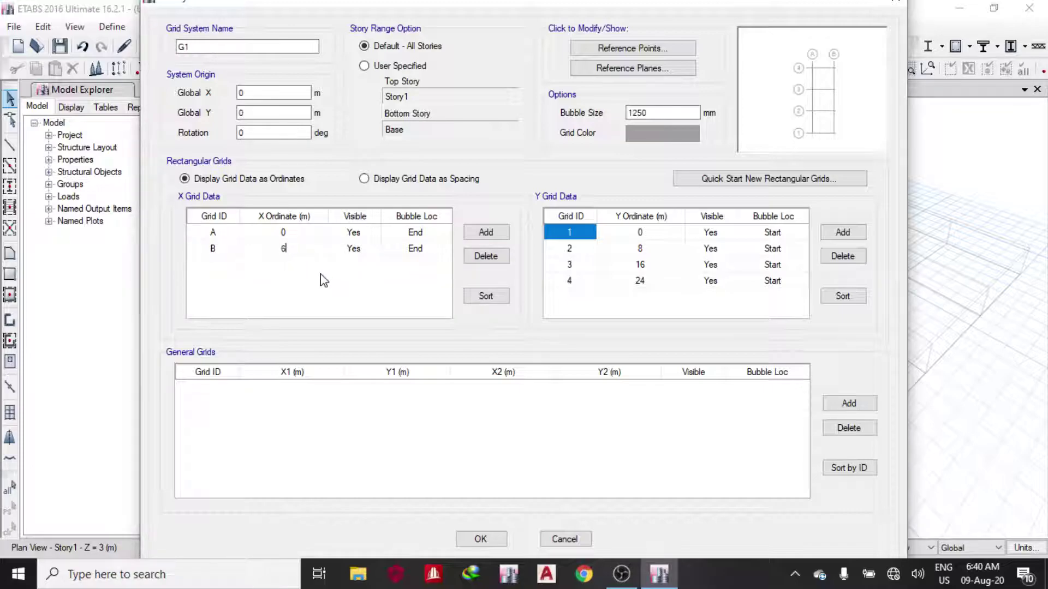
- Delete Y grid lines 2, 3 and 4 and apply the edited grid to the model
shift+click(569, 281)
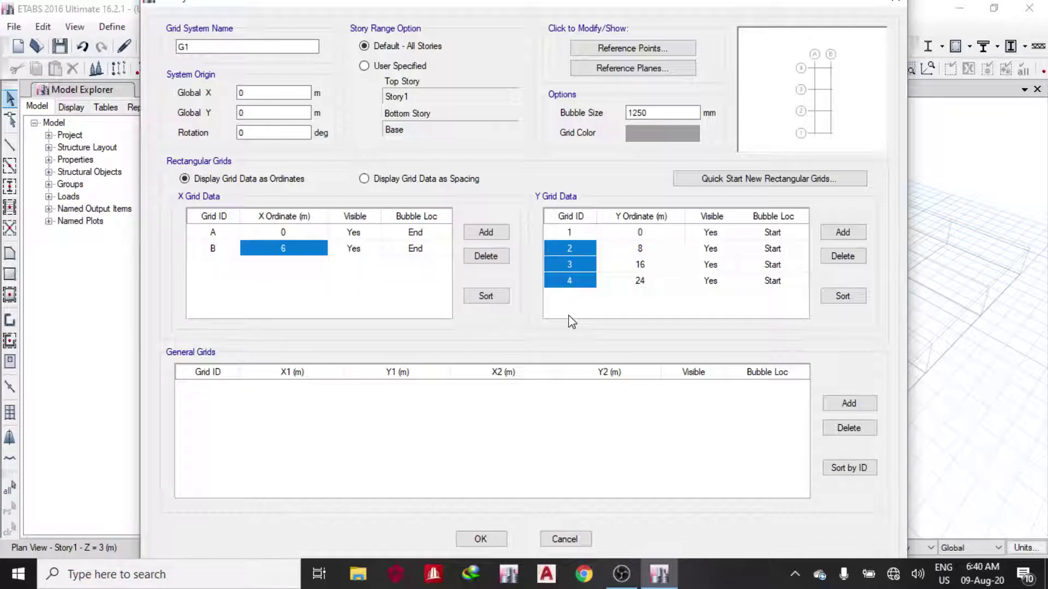
click(842, 256)
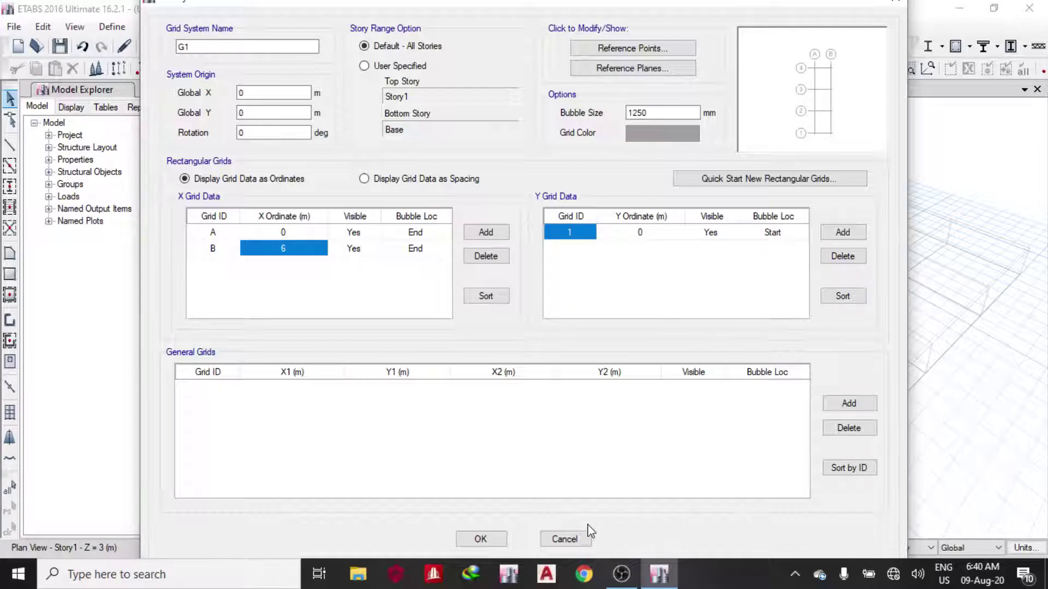
click(480, 539)
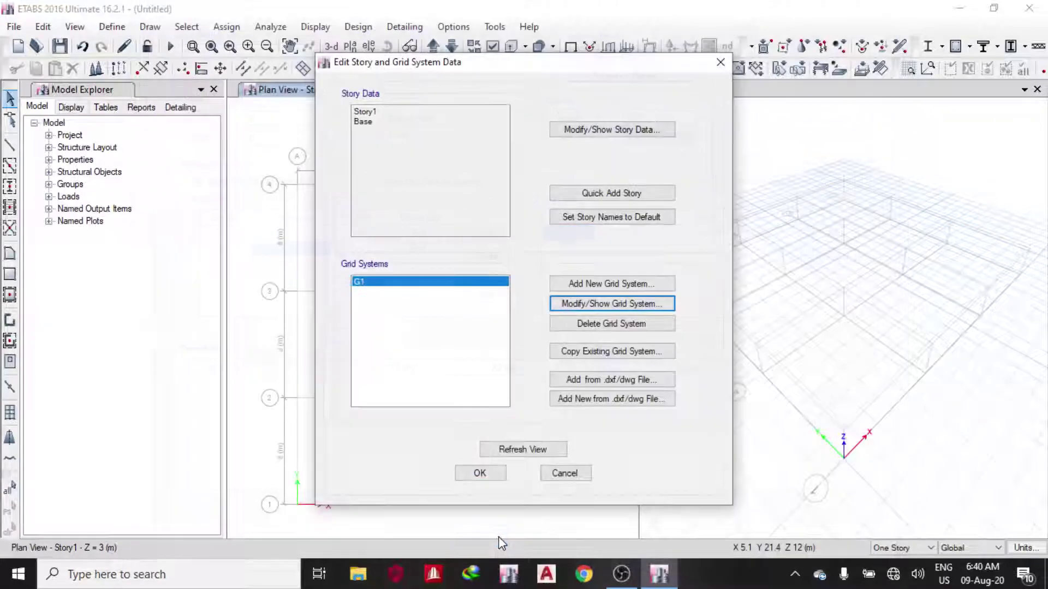
click(521, 449)
click(480, 473)
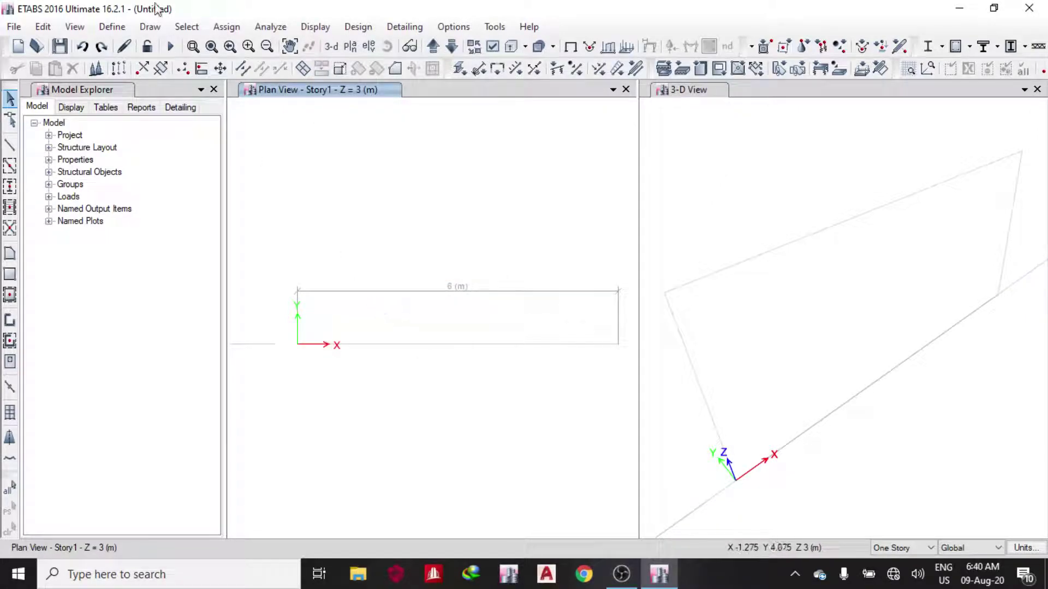
- Add a European rebar material named 500mpa with a 500 MPa minimum yield strength
click(108, 34)
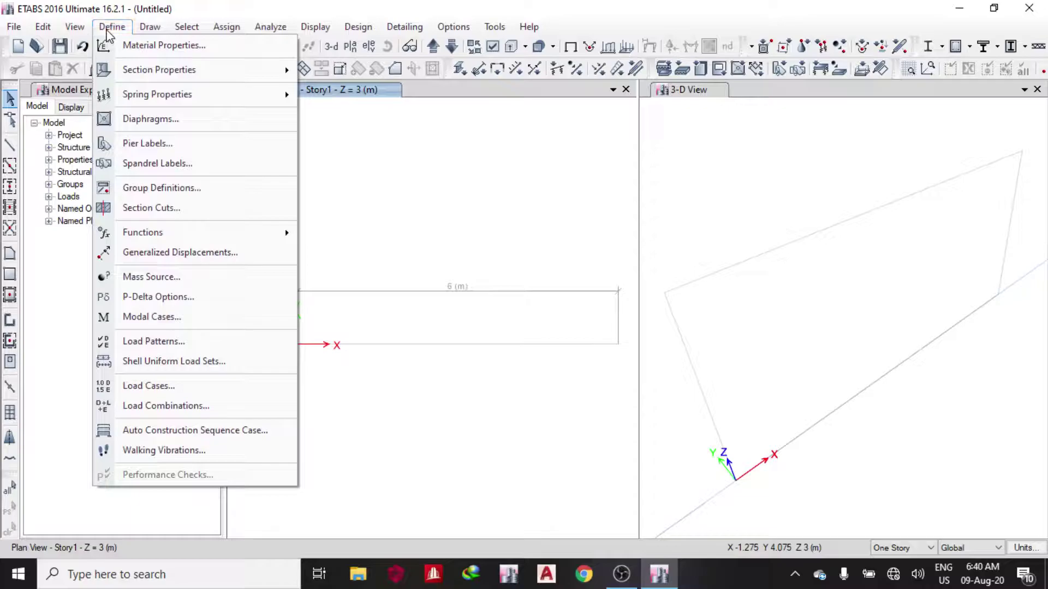
click(128, 45)
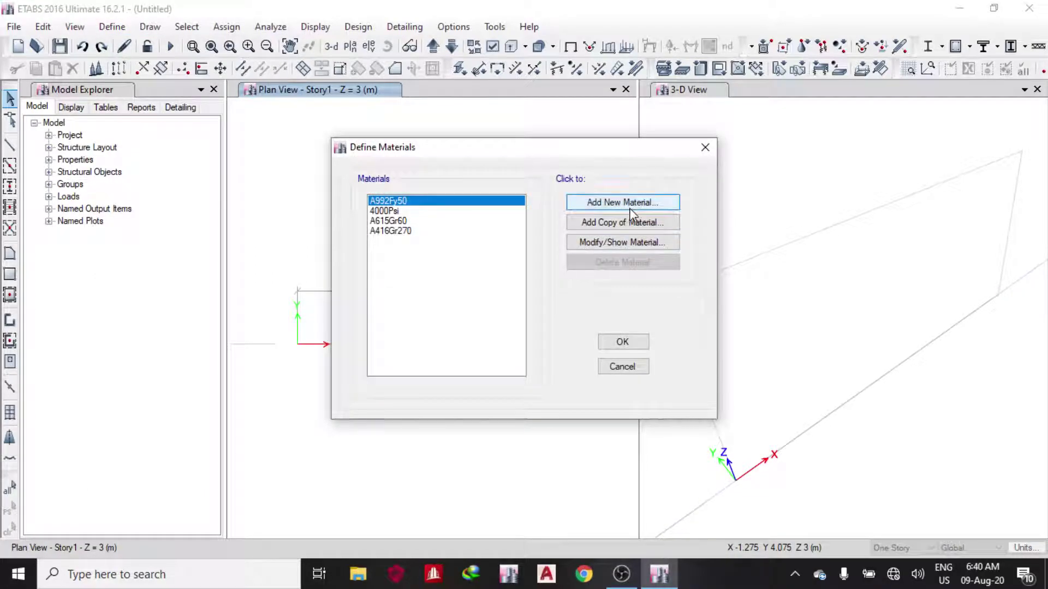
click(630, 208)
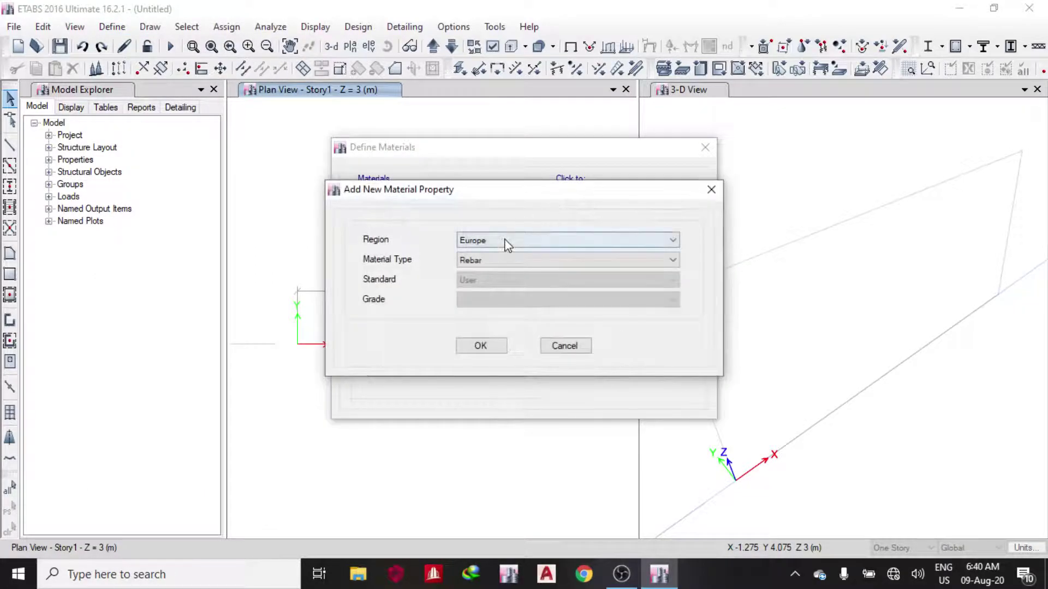
click(480, 346)
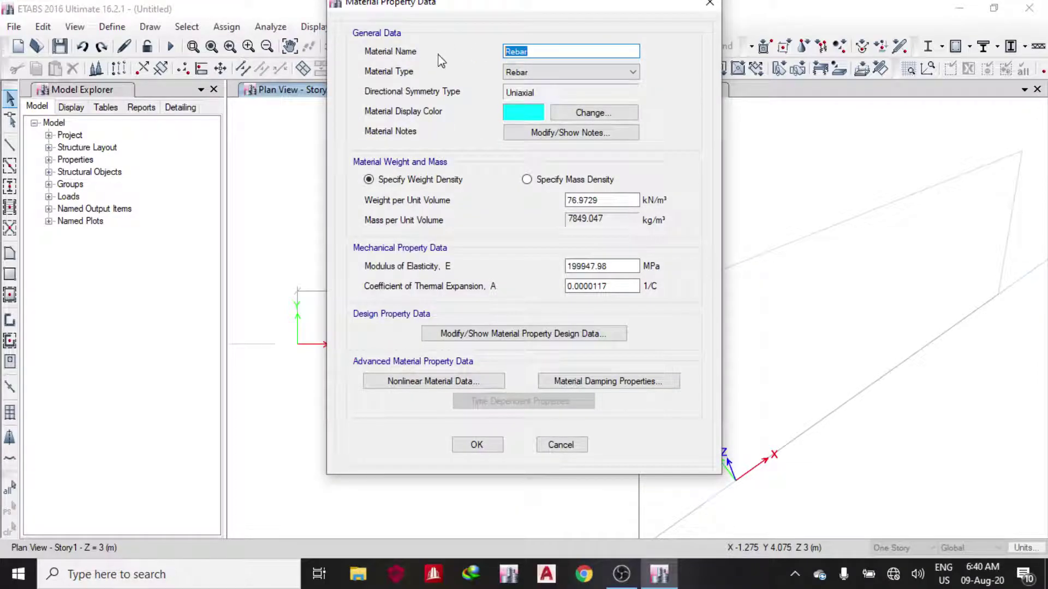
text(500mpa)
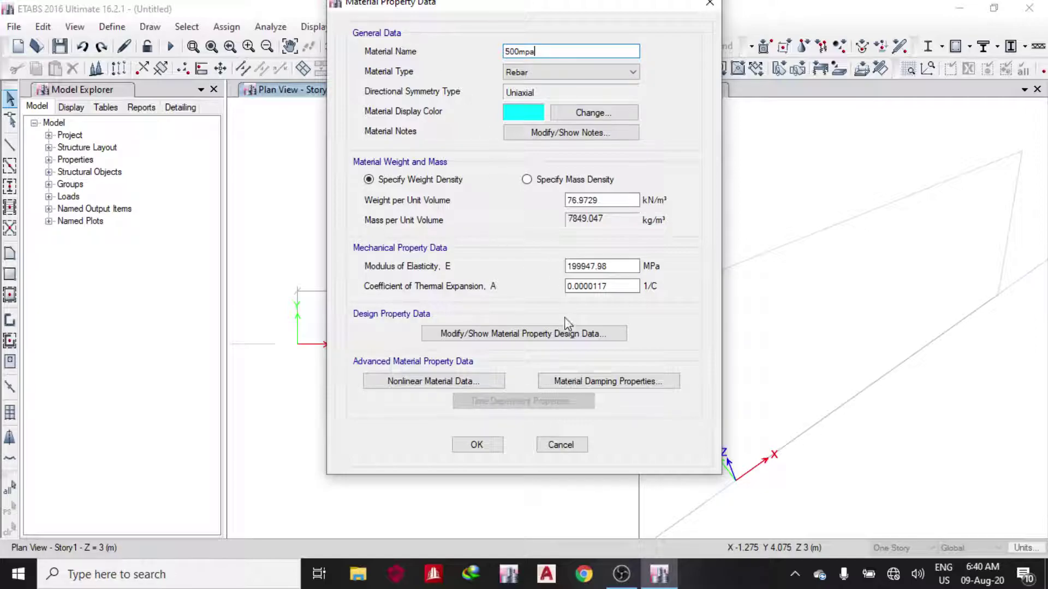
click(546, 334)
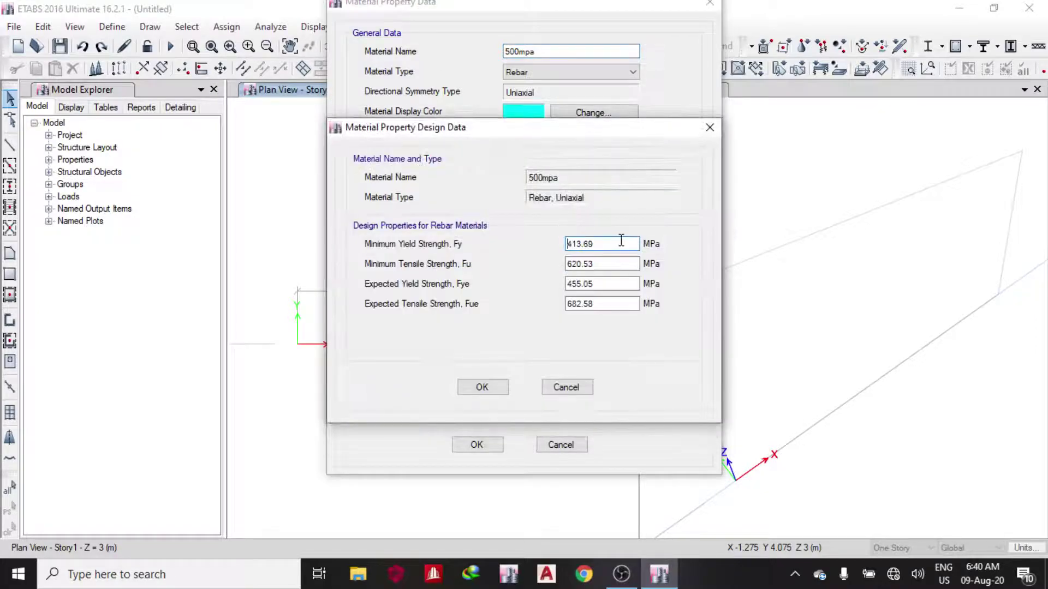
drag(621, 240, 528, 257)
text(500)
click(480, 386)
click(478, 446)
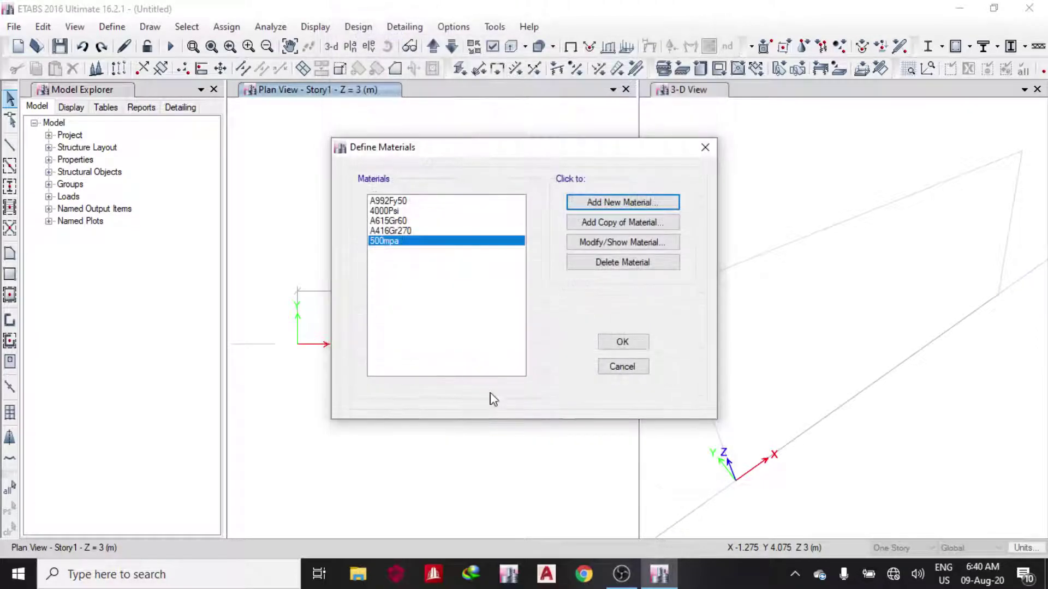
- Add C25/30 concrete to EN 1992-1-1 per EN 206-1 with fck 25 MPa
click(601, 201)
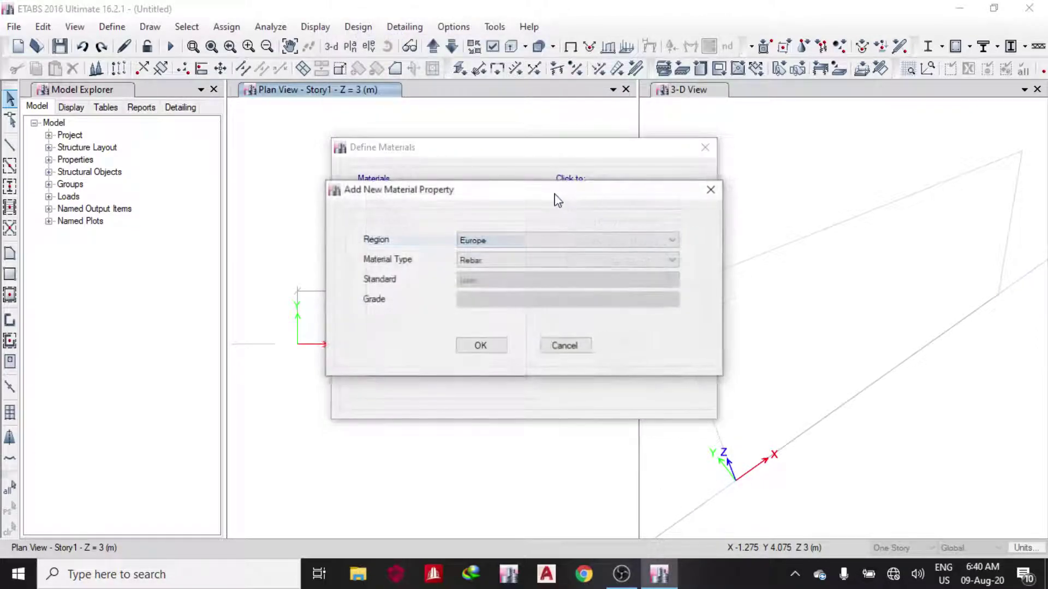
click(487, 261)
click(486, 285)
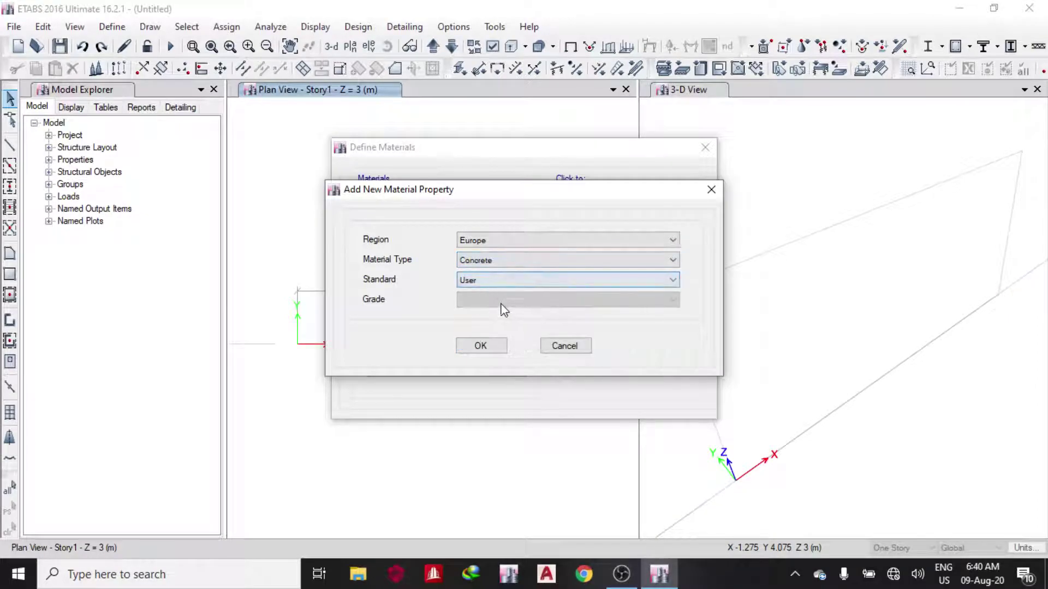
click(491, 283)
click(489, 293)
click(492, 302)
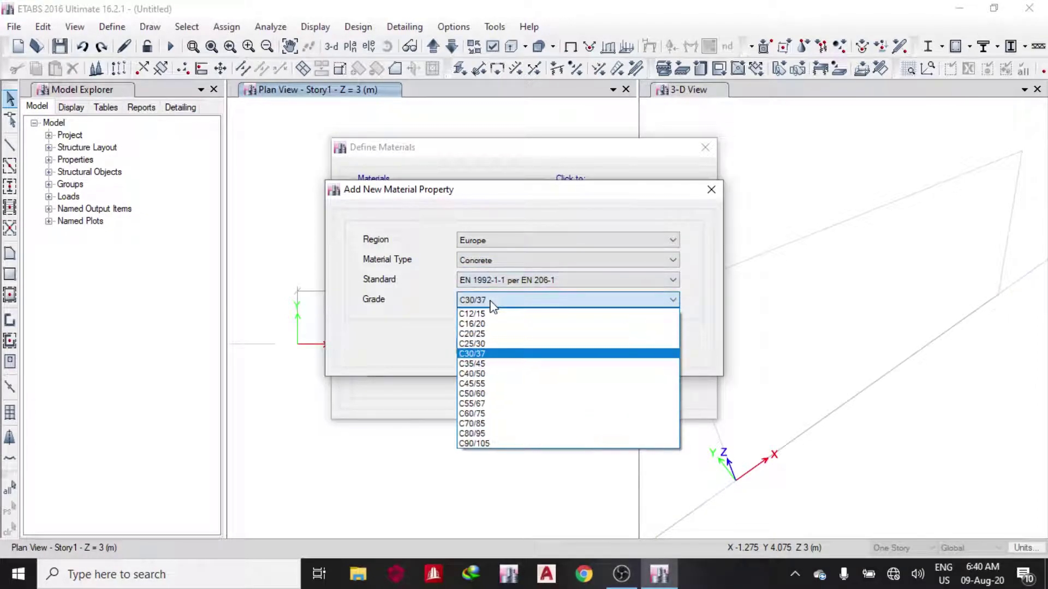
click(488, 344)
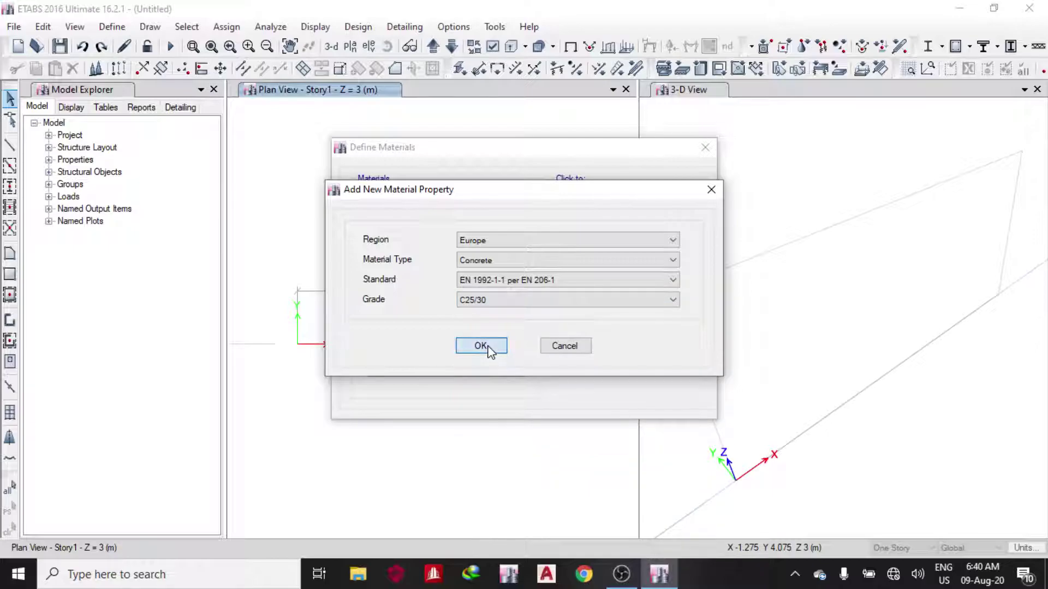
click(480, 346)
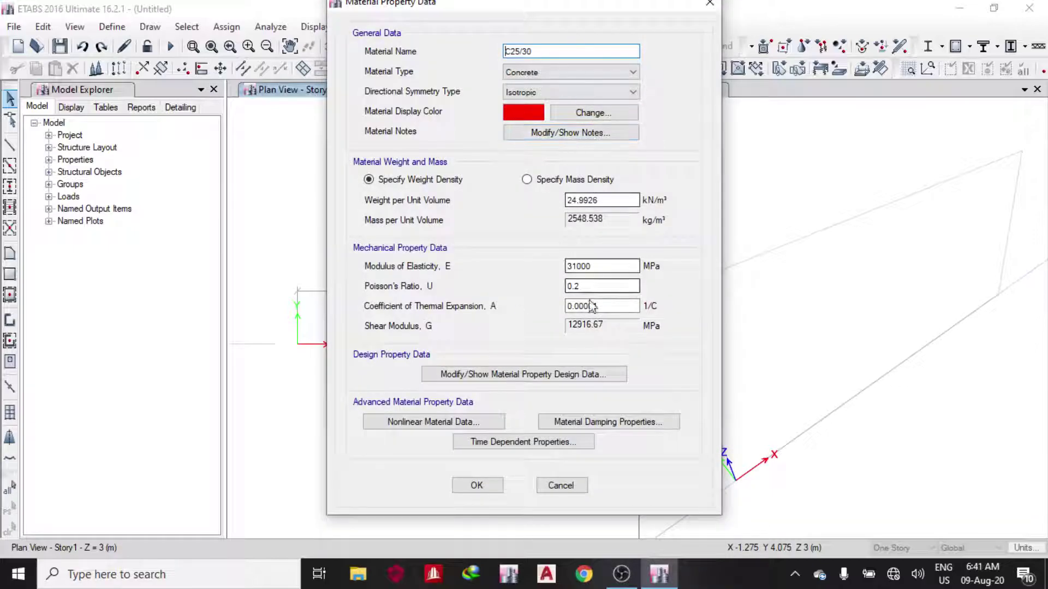
click(549, 374)
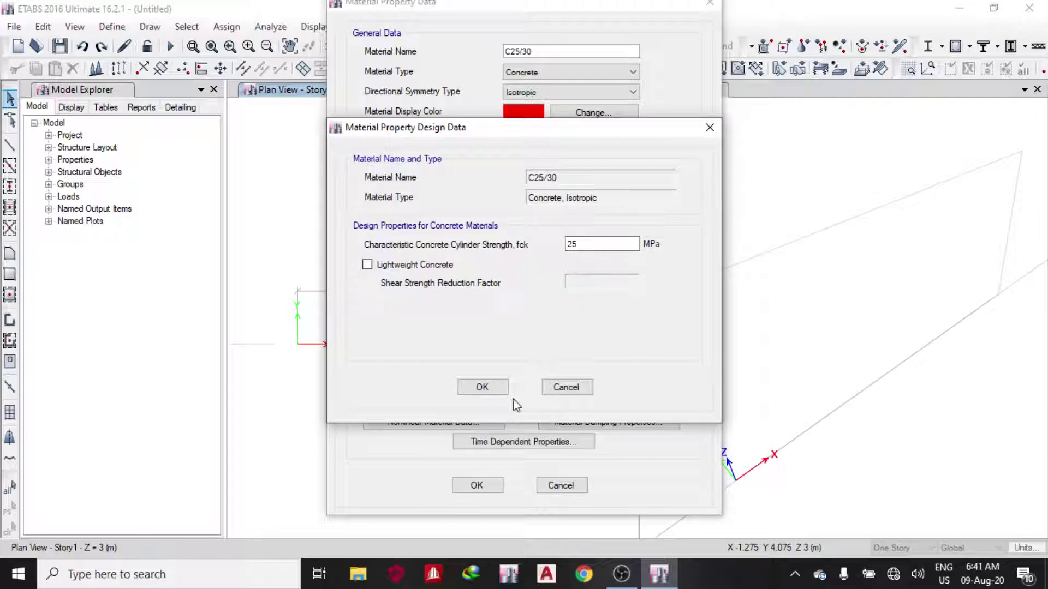
click(482, 387)
click(476, 485)
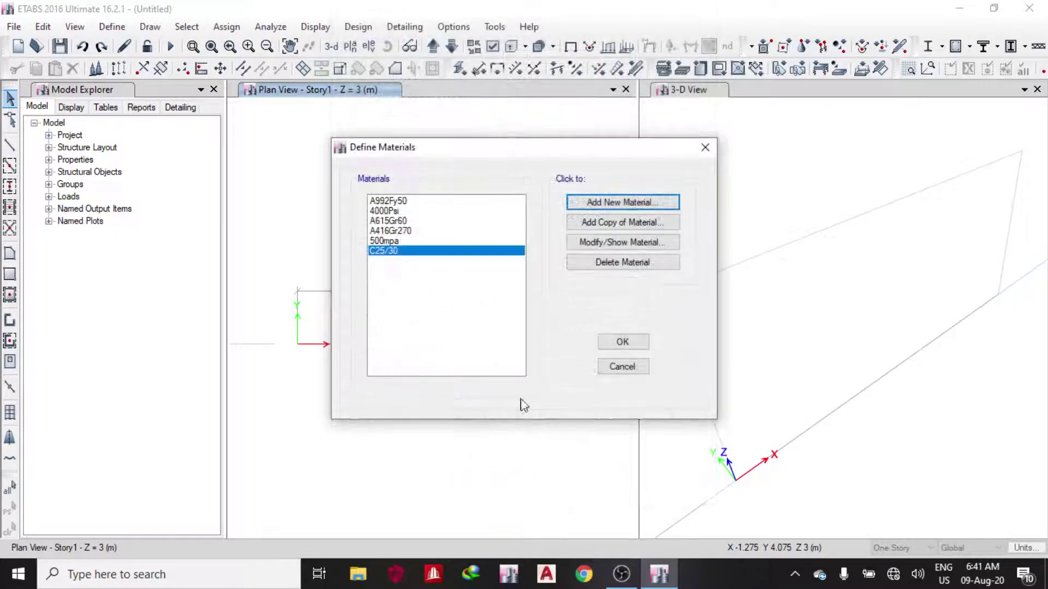
click(618, 343)
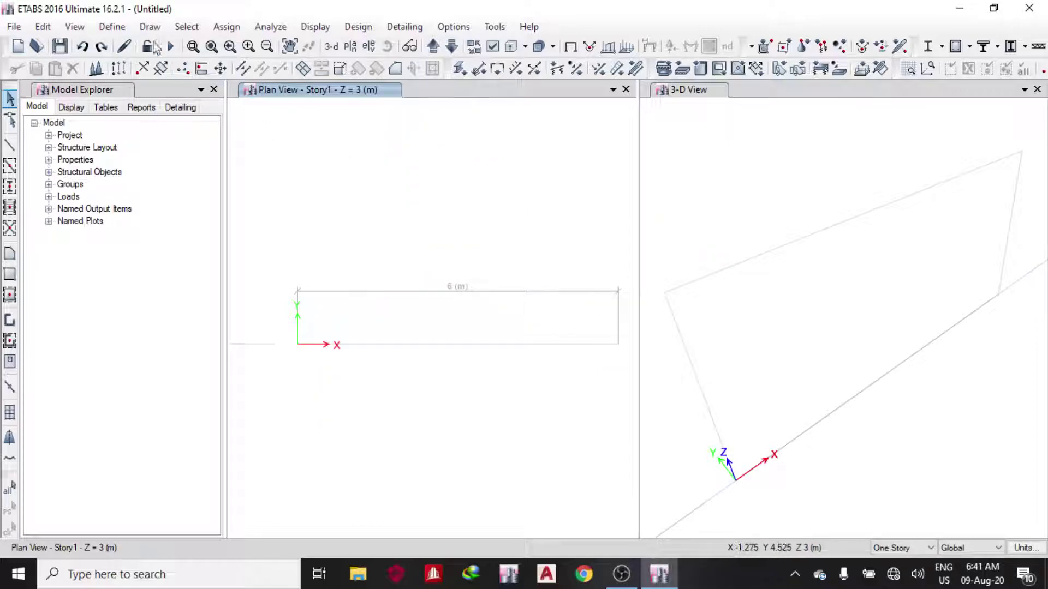
- Open the Frame Sections list from the section properties definitions
click(112, 27)
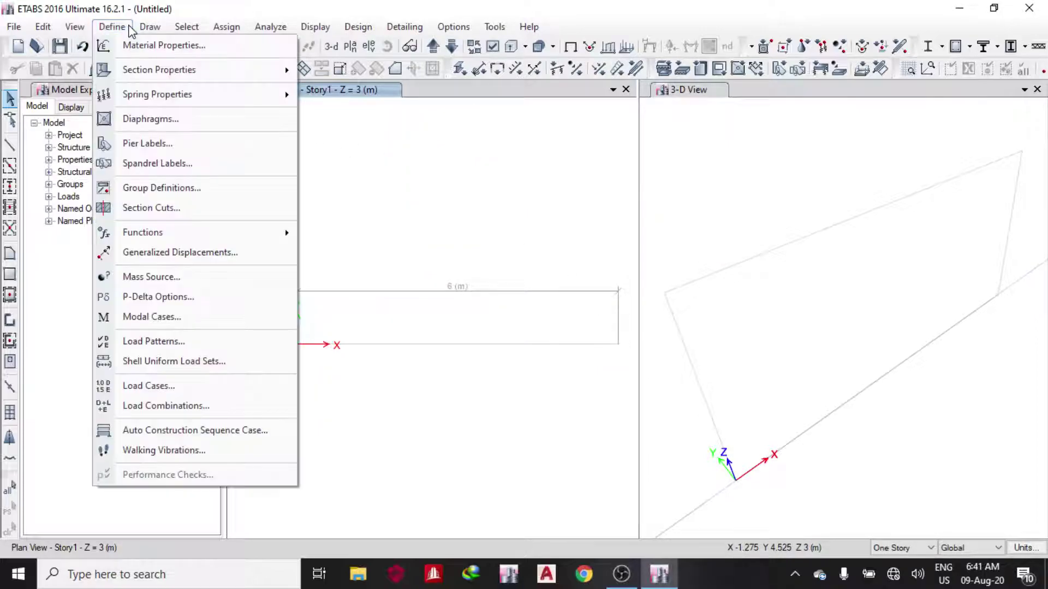
click(130, 27)
click(115, 27)
mouse_move(143, 71)
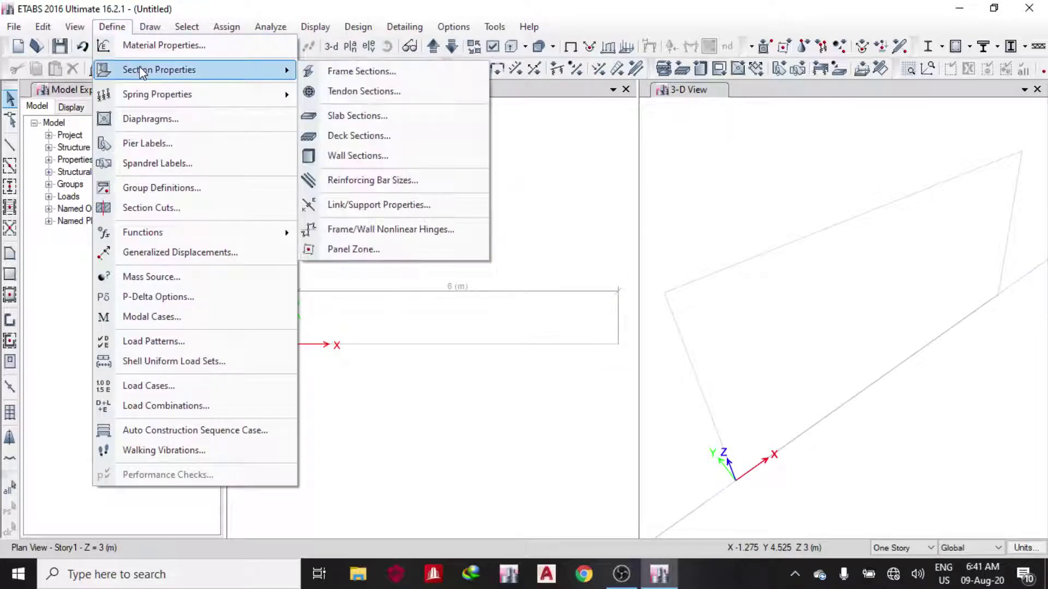
click(426, 70)
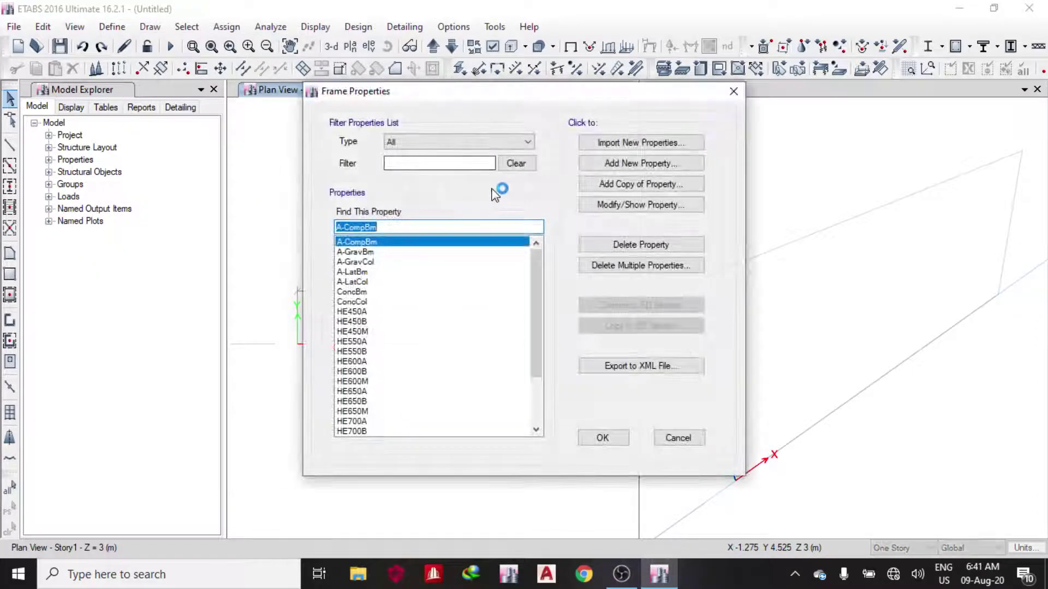
- Delete all default and HE frame sections, leaving HE450A, which cannot be deleted
click(635, 266)
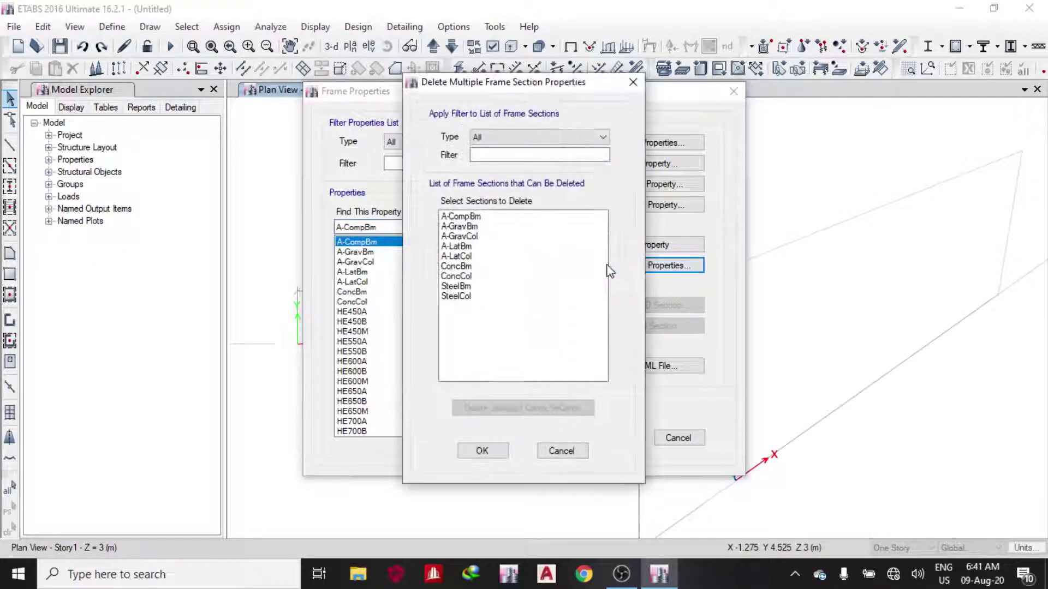
drag(451, 217, 449, 362)
click(502, 410)
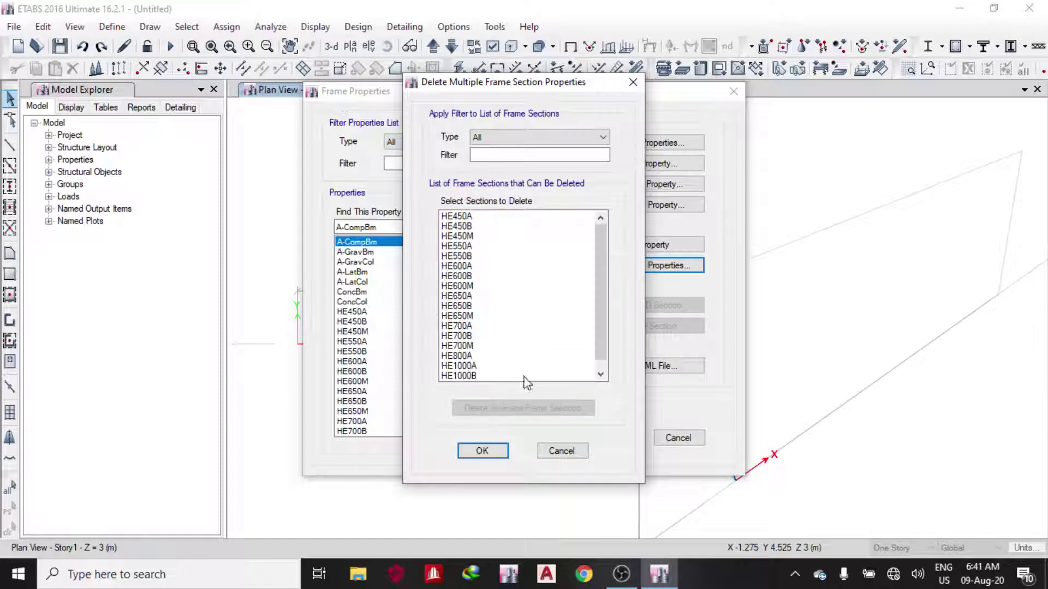
drag(457, 217, 480, 384)
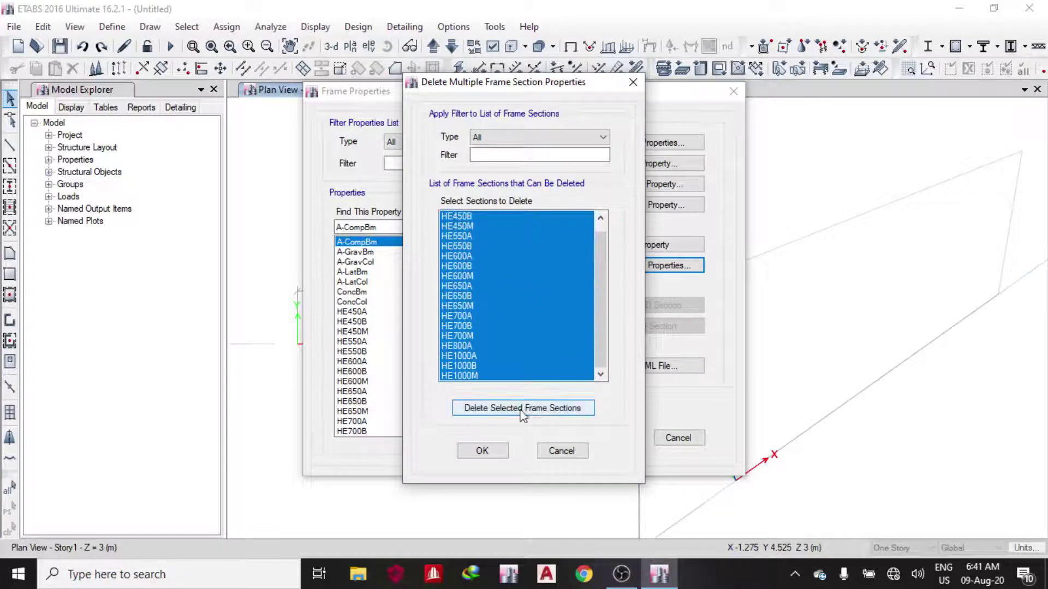
click(523, 413)
click(636, 337)
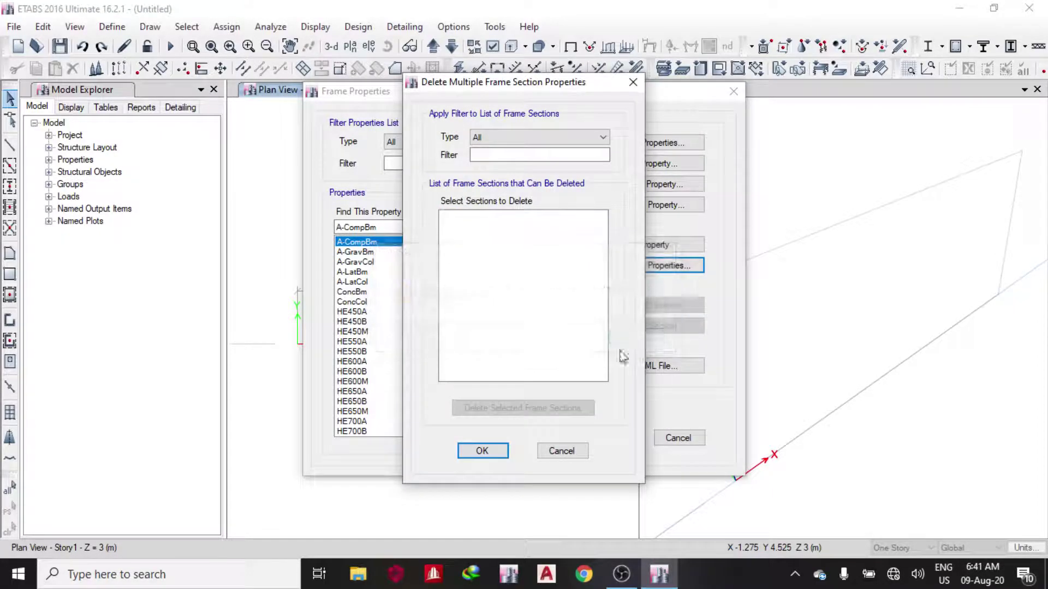
click(483, 452)
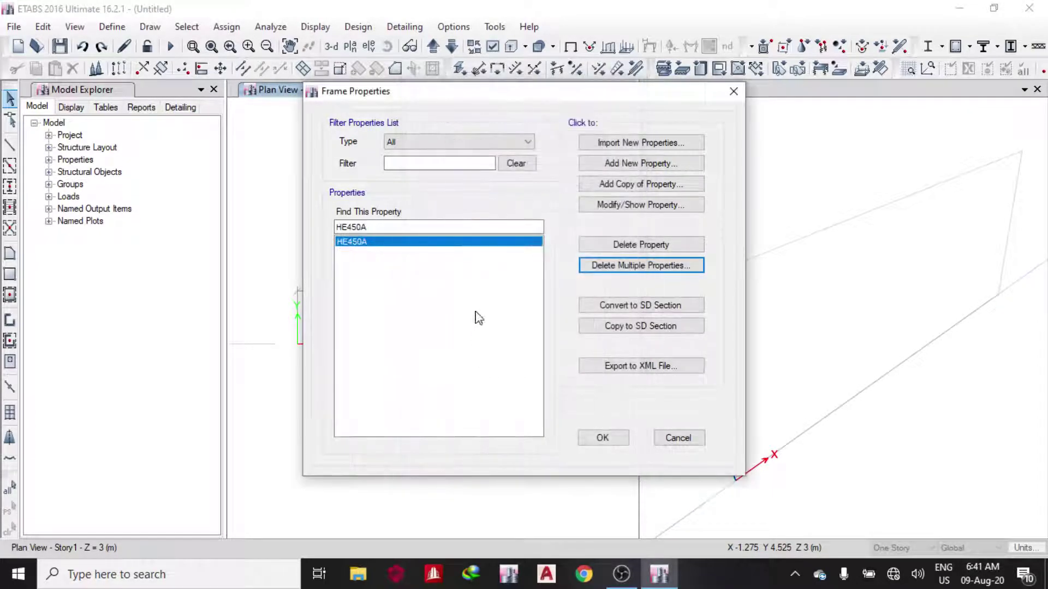
- Create concrete rectangular section beam 230X450 in C25/30, 450 mm deep by 230 mm wide
click(675, 169)
click(266, 246)
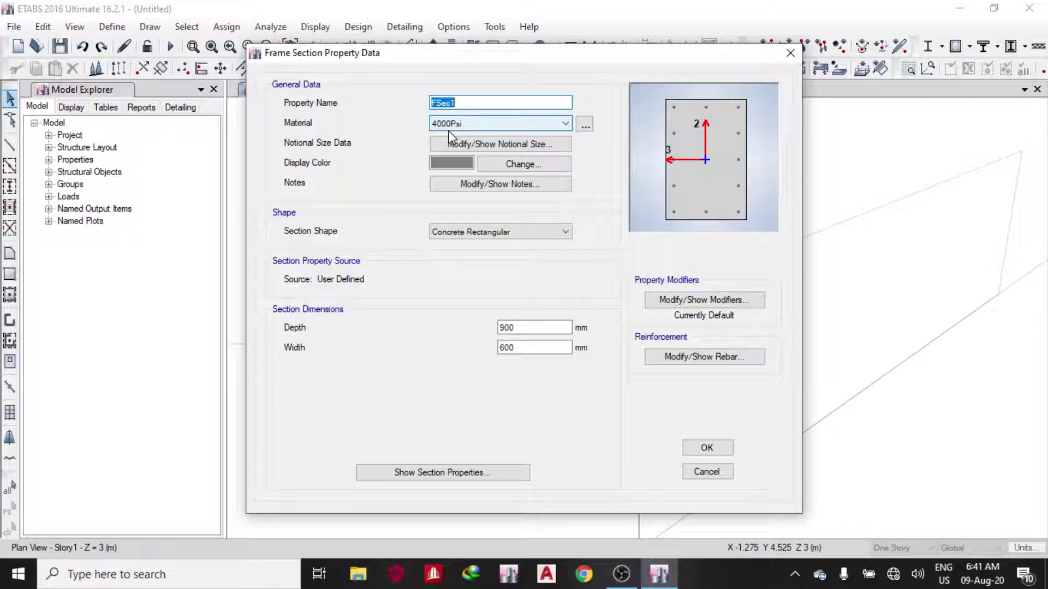
text(beam 230X450)
click(484, 125)
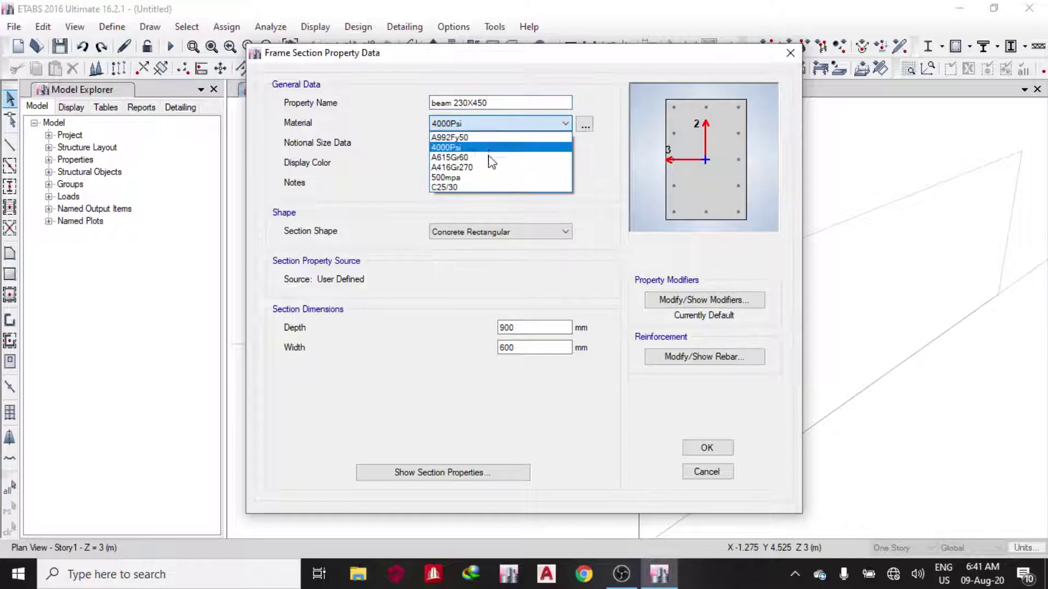
click(468, 187)
double_click(507, 327)
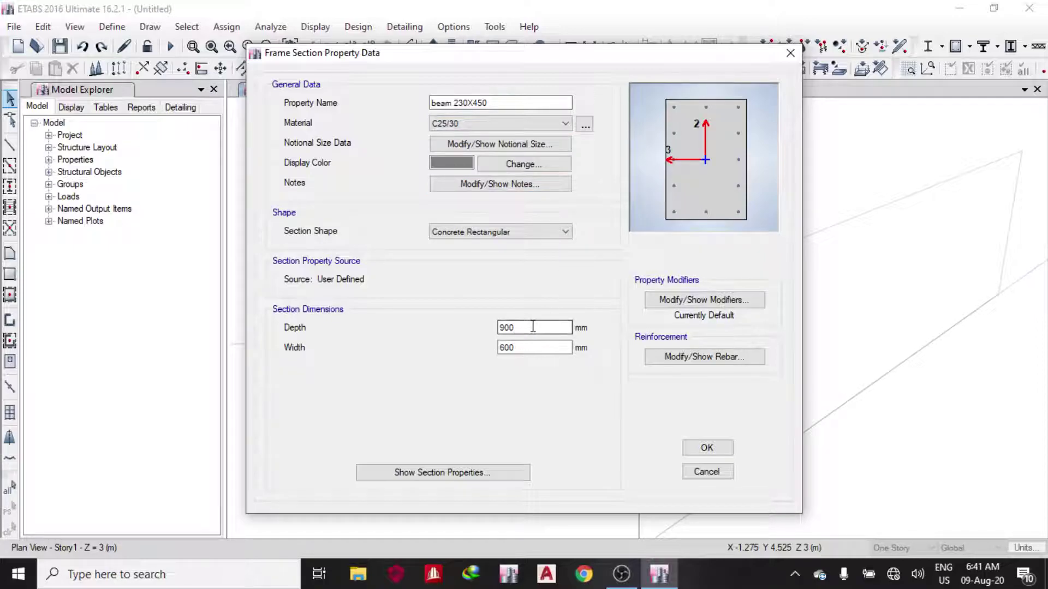
text(450)
double_click(532, 349)
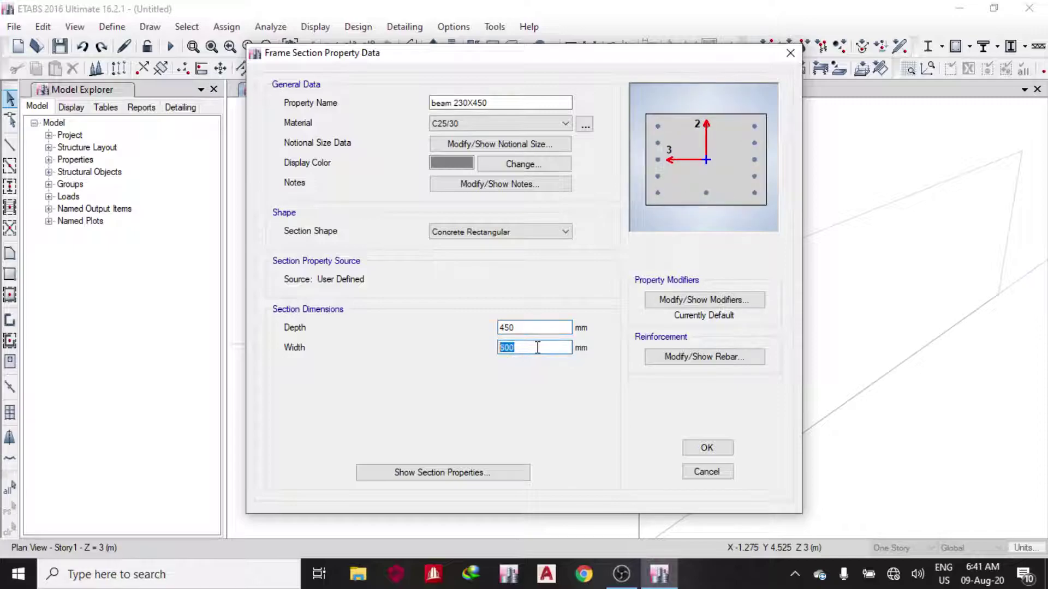
text(230)
click(668, 361)
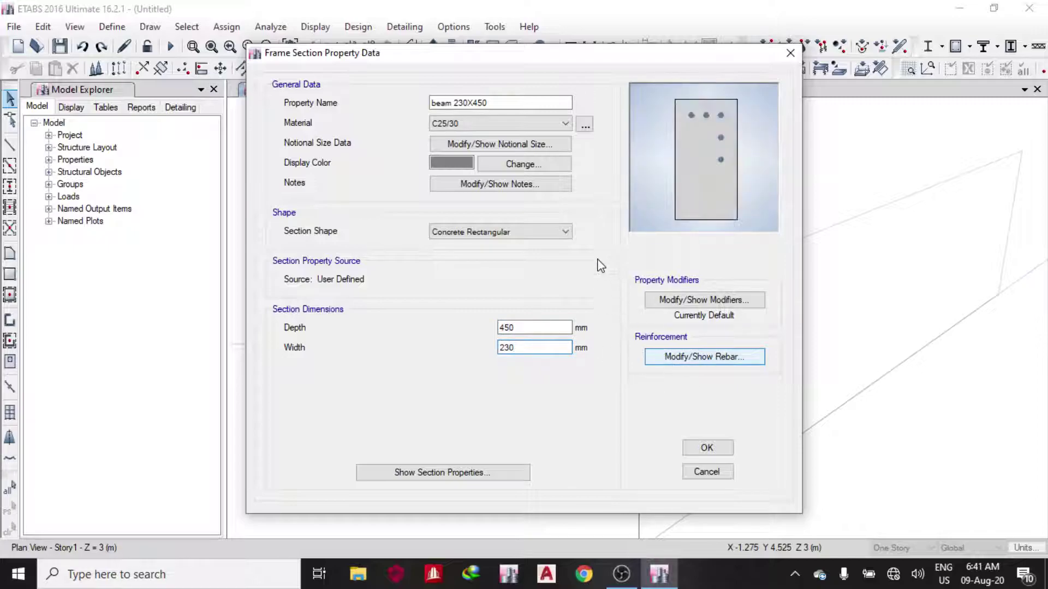
- Set both the longitudinal bars and the ties to 500mpa rebar
click(650, 104)
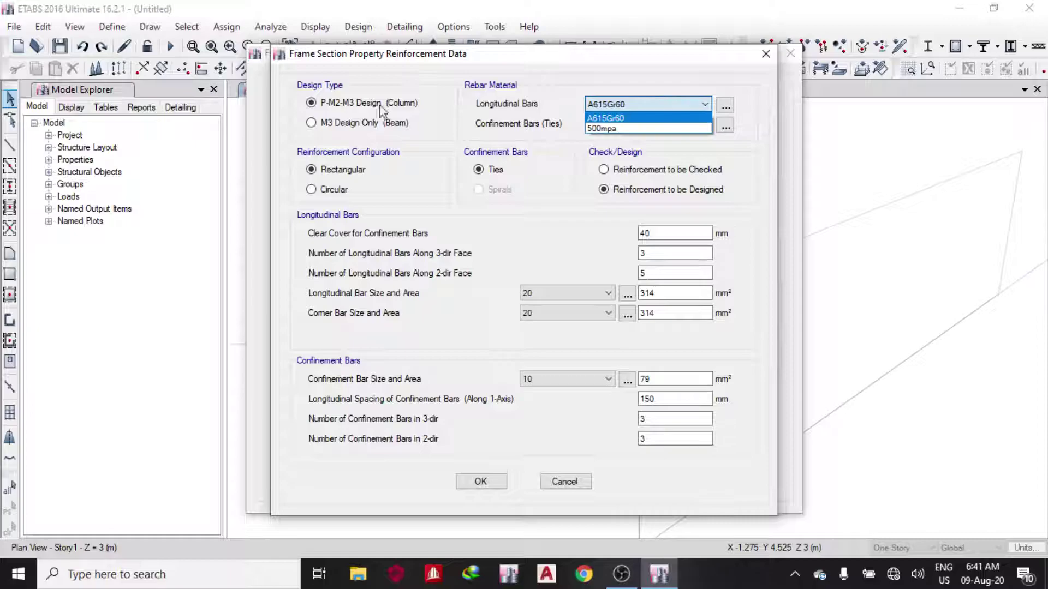
click(623, 128)
click(626, 125)
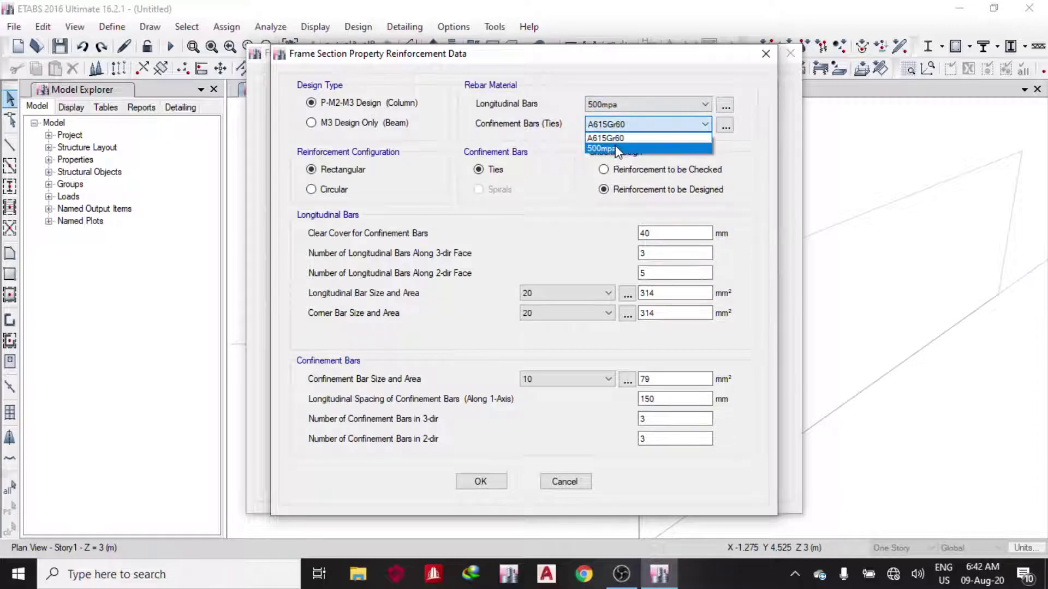
click(617, 149)
- Design the section as M3 beam only with 25 mm top and bottom cover
click(382, 123)
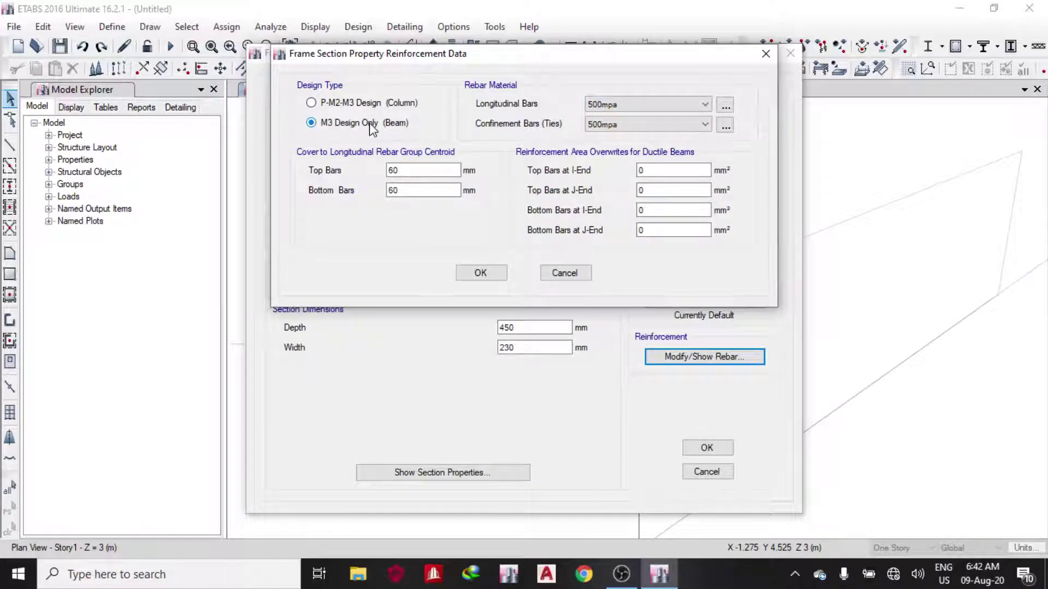
double_click(415, 169)
text(25)
click(416, 194)
double_click(393, 192)
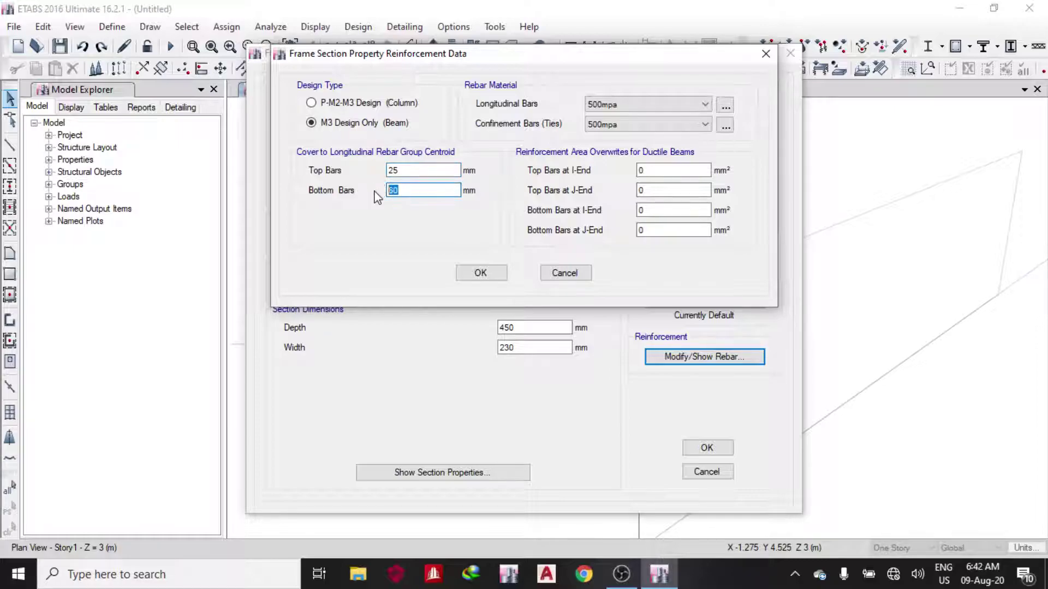
text(25)
click(483, 275)
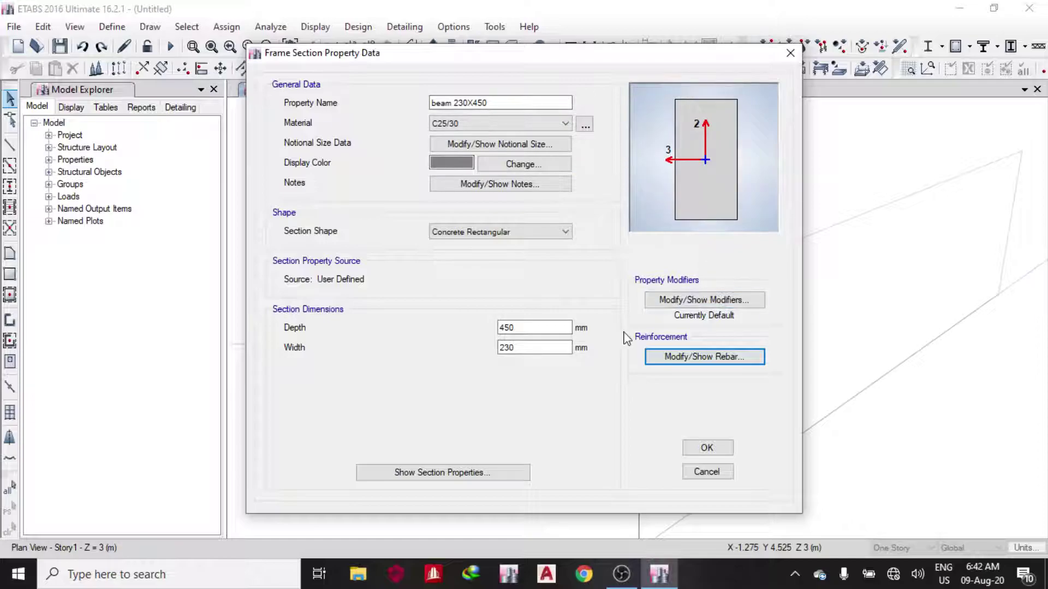
- Save the beam 230X450 section and delete the HE450A section
click(703, 446)
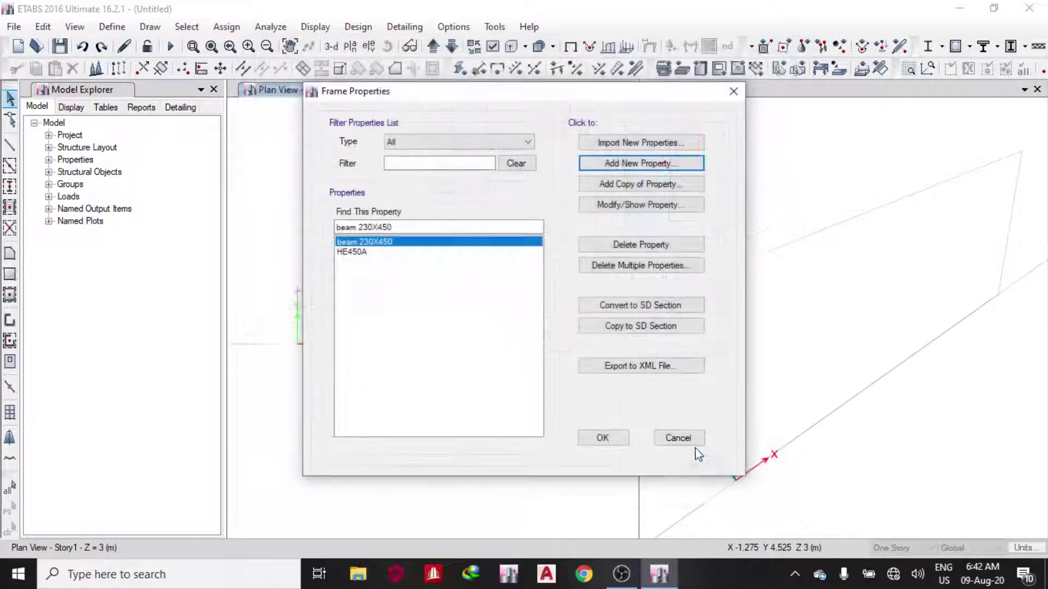
click(352, 251)
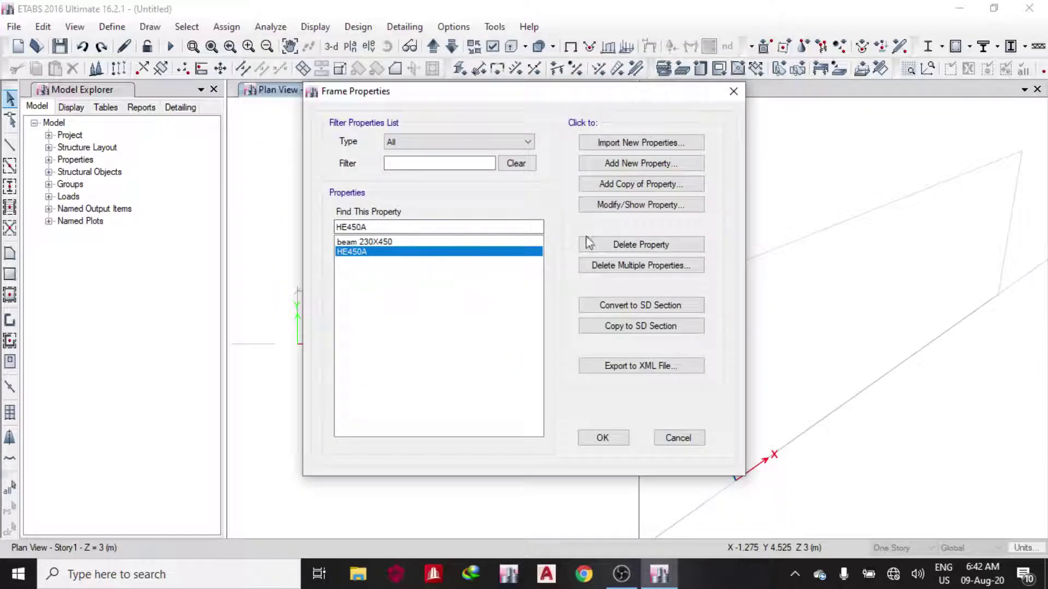
click(674, 245)
click(571, 343)
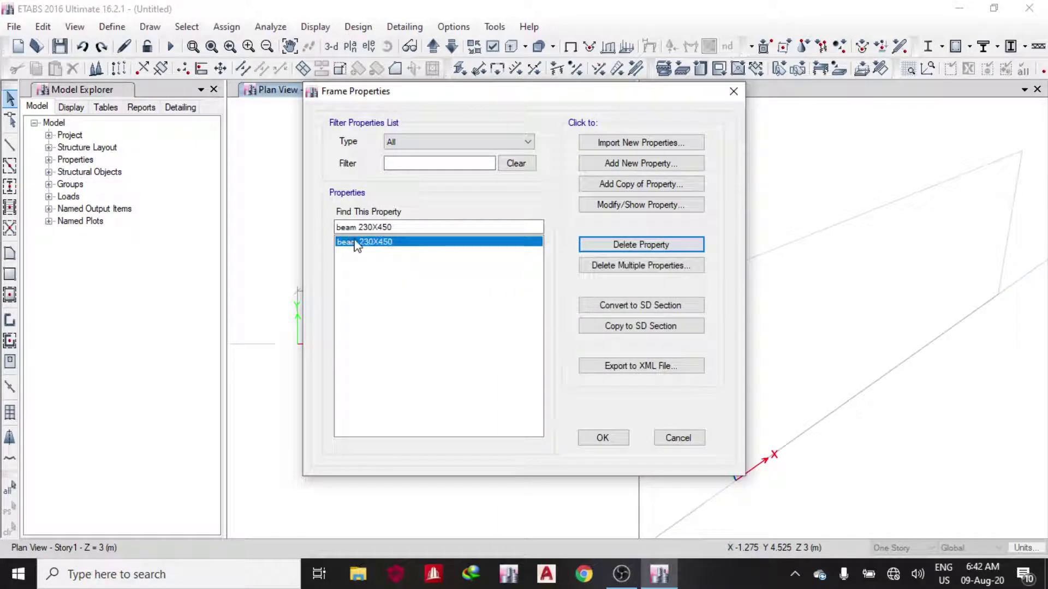
- Copy beam 230X450 as BEAM 230X600 with 600 mm depth and the same reinforcement
click(639, 187)
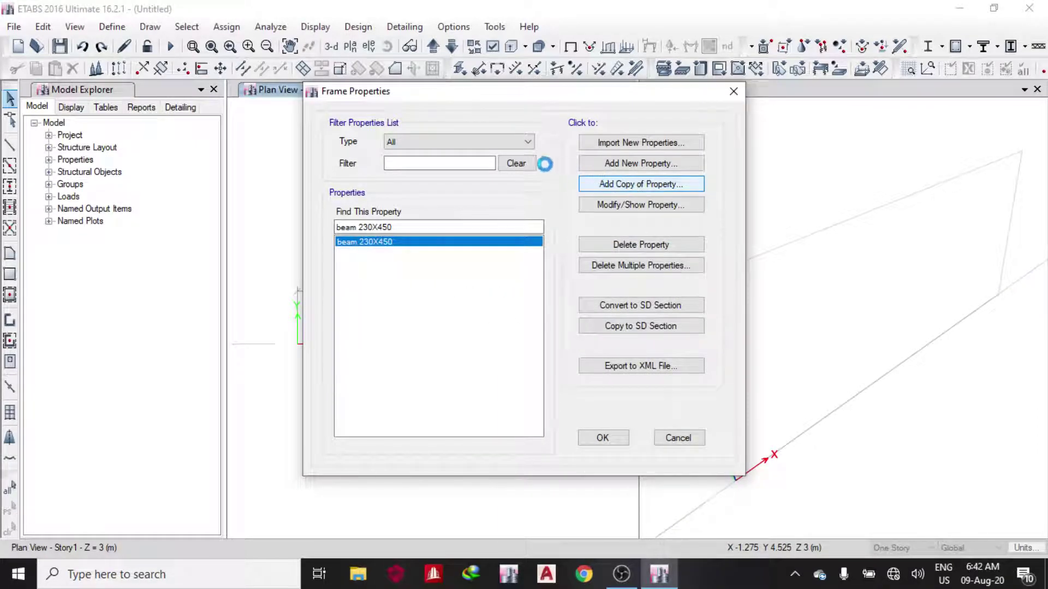
text(BEA)
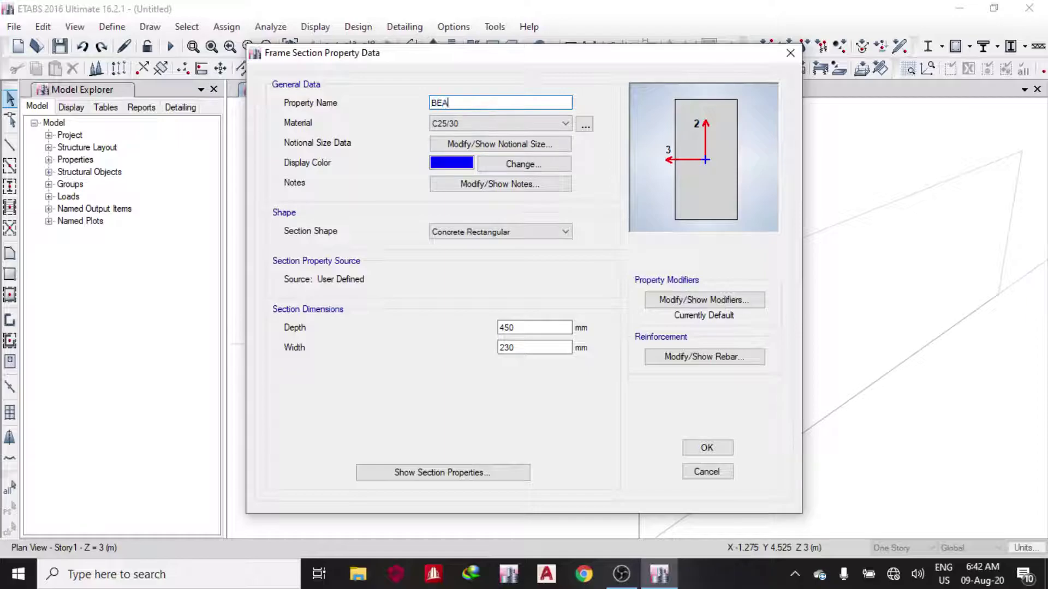
text(M 230X600)
drag(533, 329, 461, 329)
text(600)
click(706, 356)
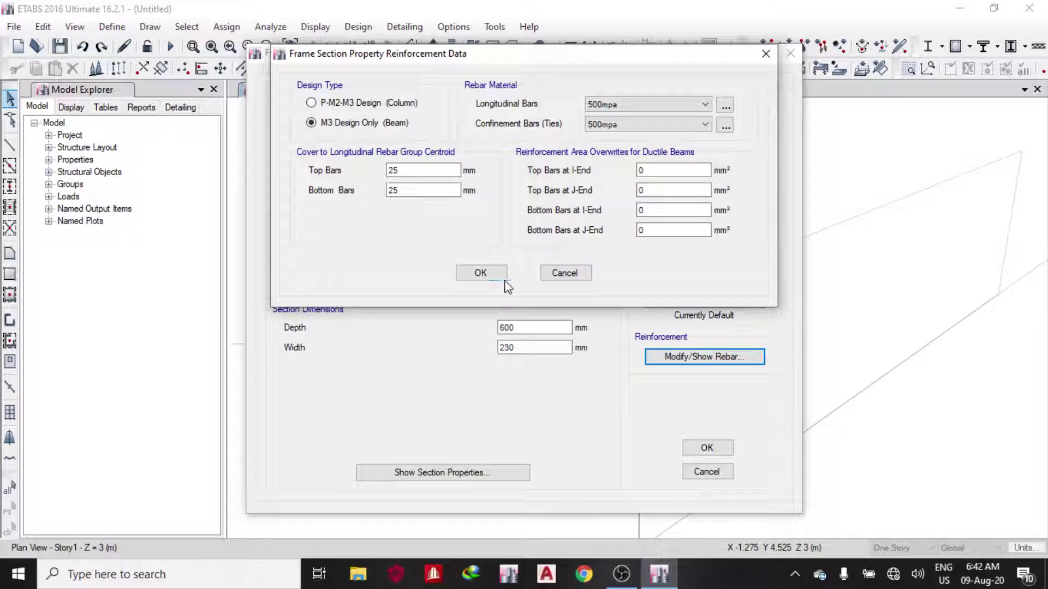
click(500, 274)
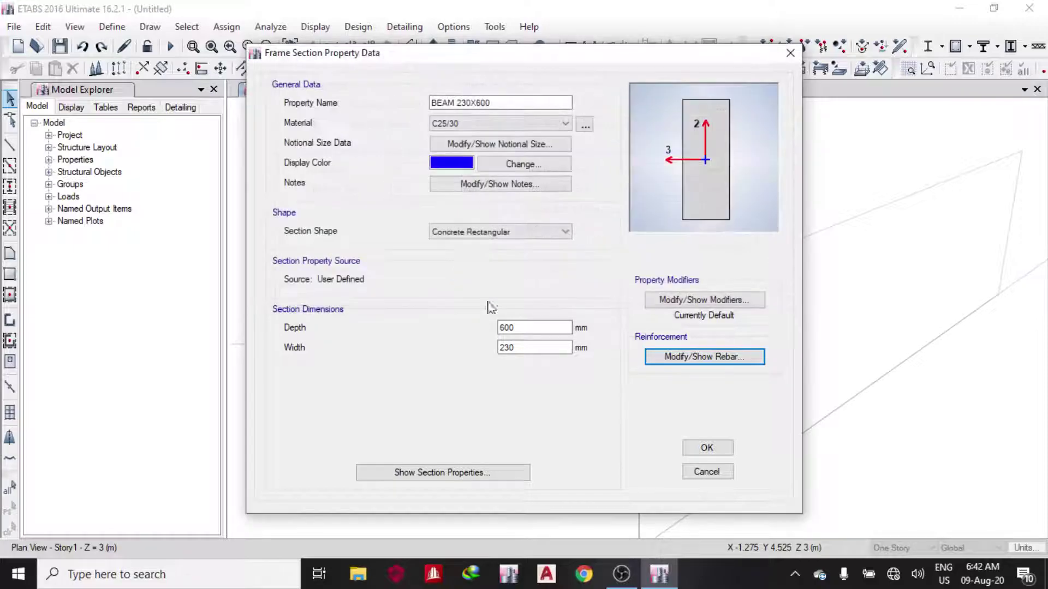
click(705, 448)
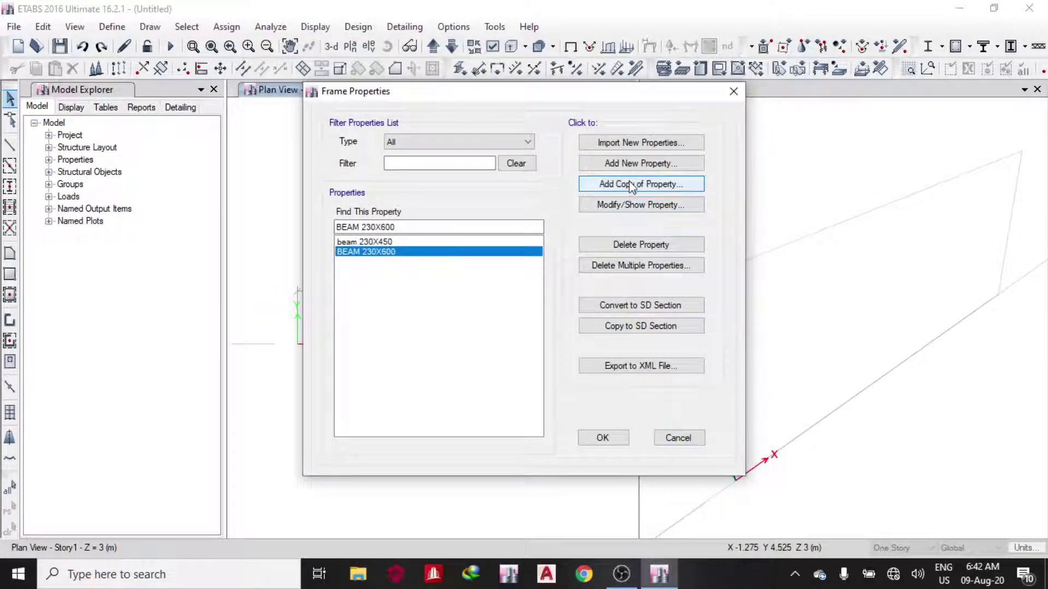
- Copy BEAM 230X600 as BEAM 230X750 with a 750 mm depth
click(620, 184)
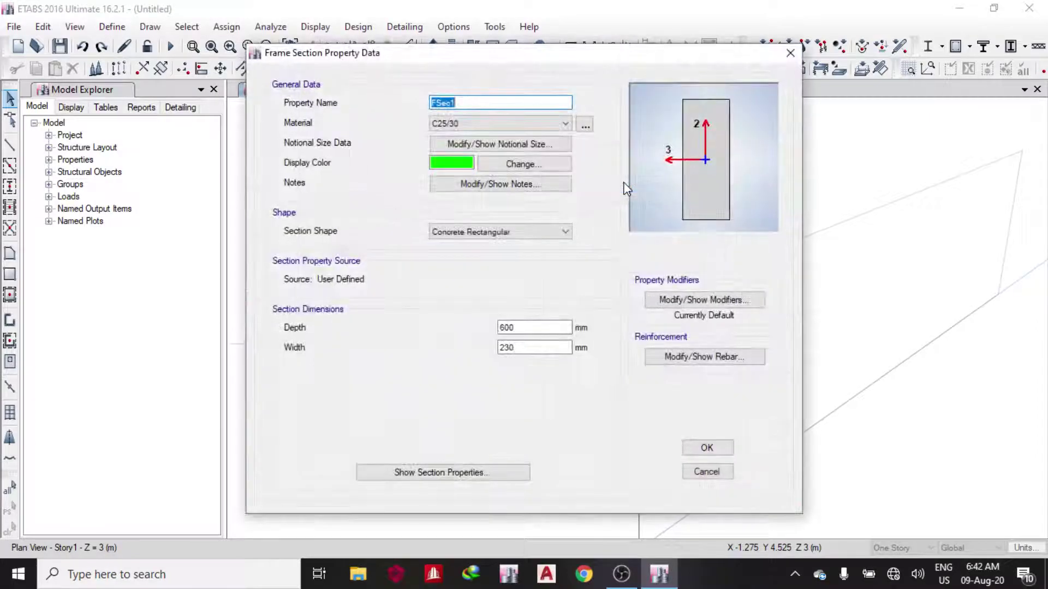
text(BEAM 230X750)
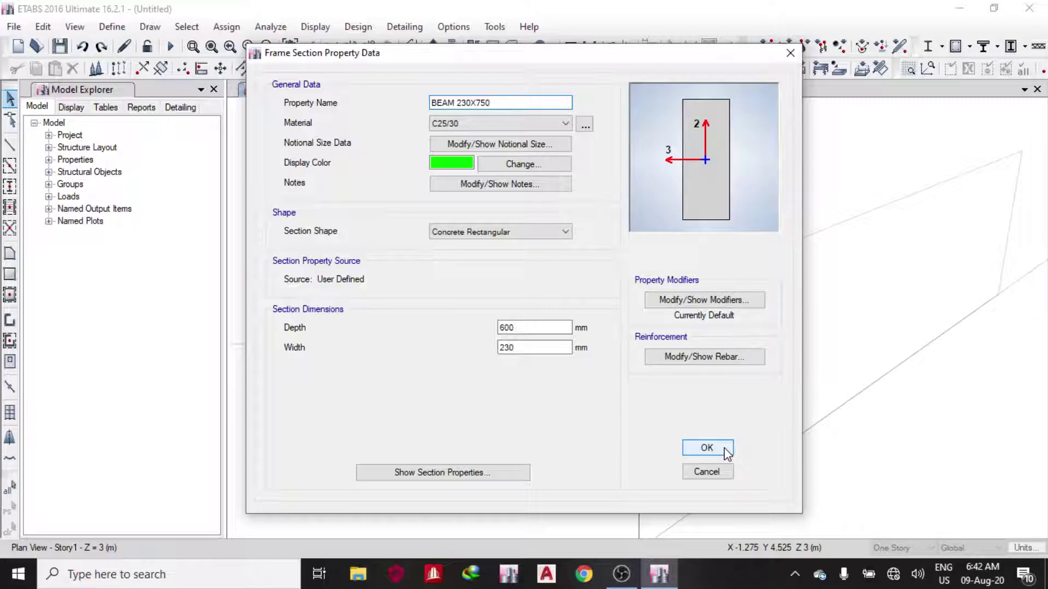
double_click(542, 329)
text(750)
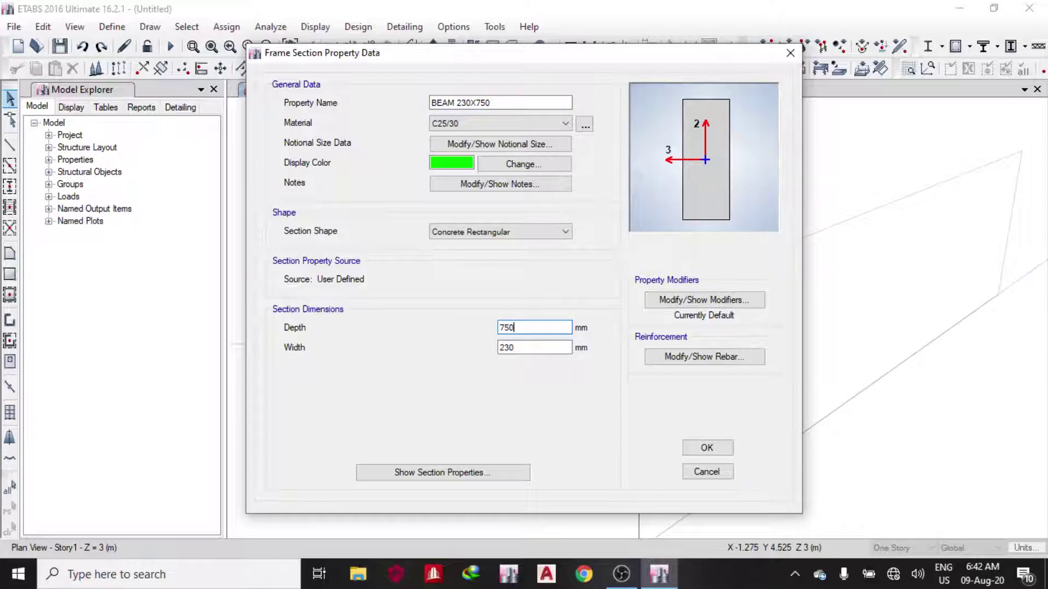
click(719, 452)
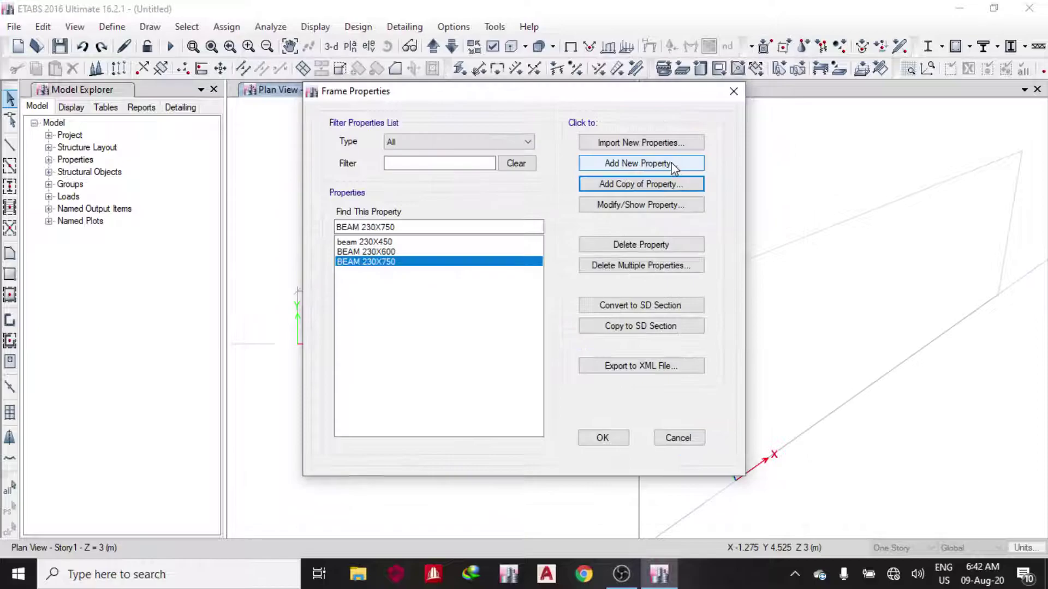
- Copy BEAM 230X750 as BEAM 230X900 with a 900 mm depth
click(663, 185)
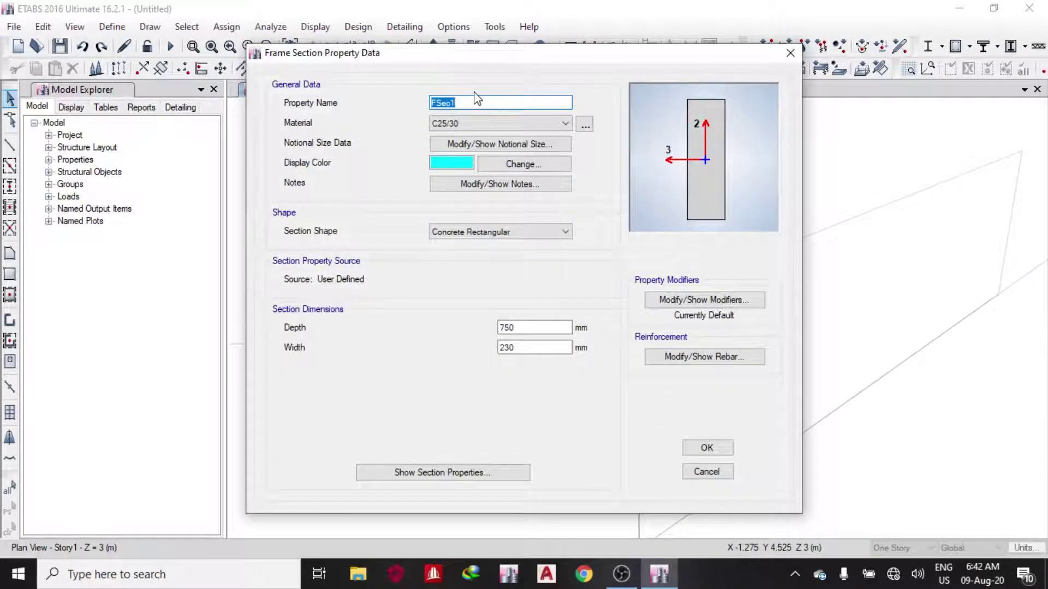
text(BEAM 230X900)
drag(562, 327, 468, 330)
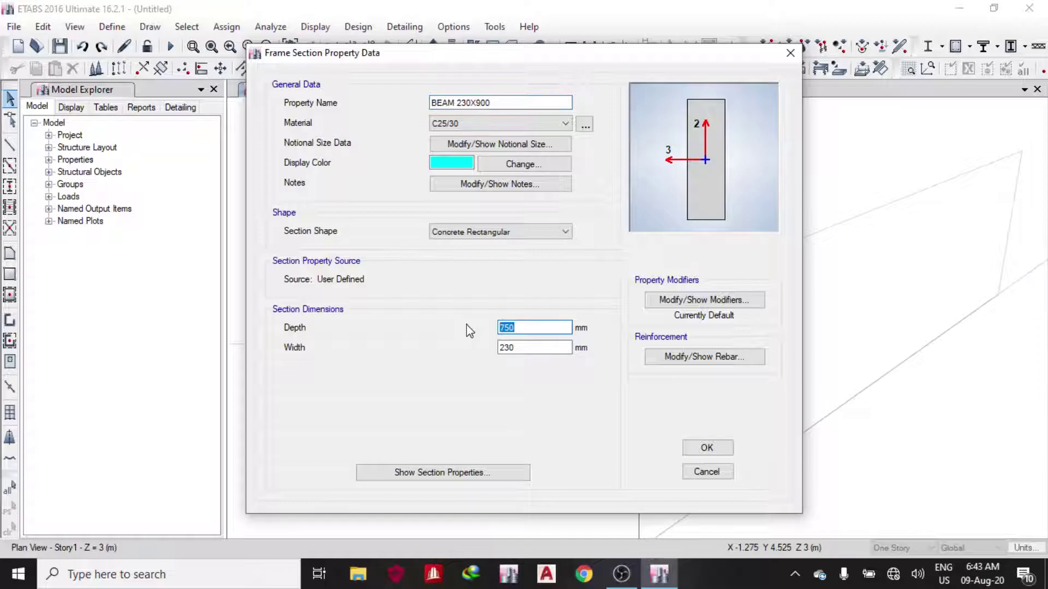
click(709, 447)
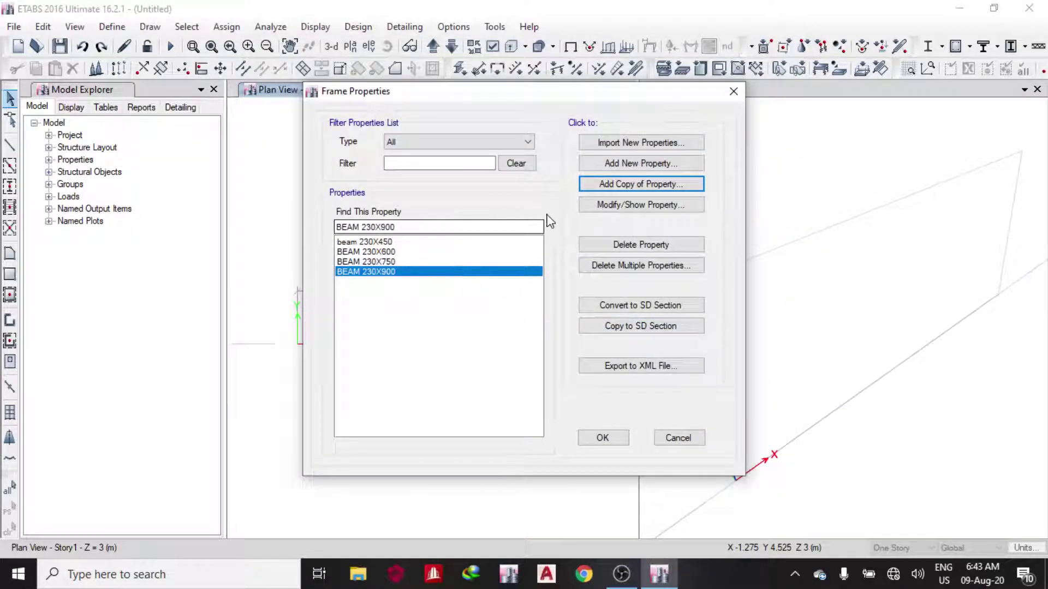
- Copy BEAM 230X900 as BEAM 450X450 with depth and width both 450 mm
click(622, 184)
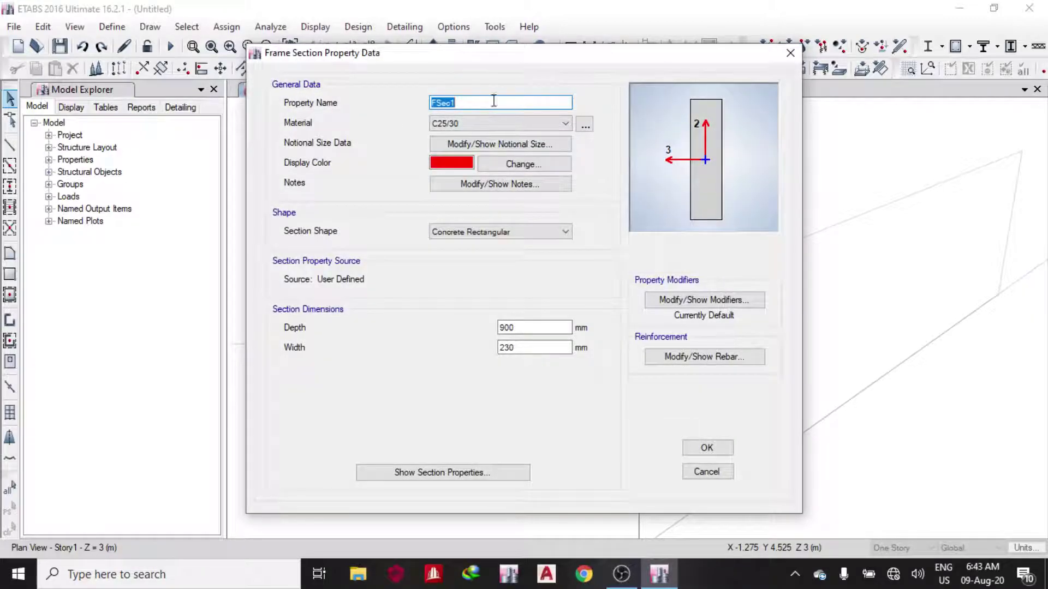
click(790, 53)
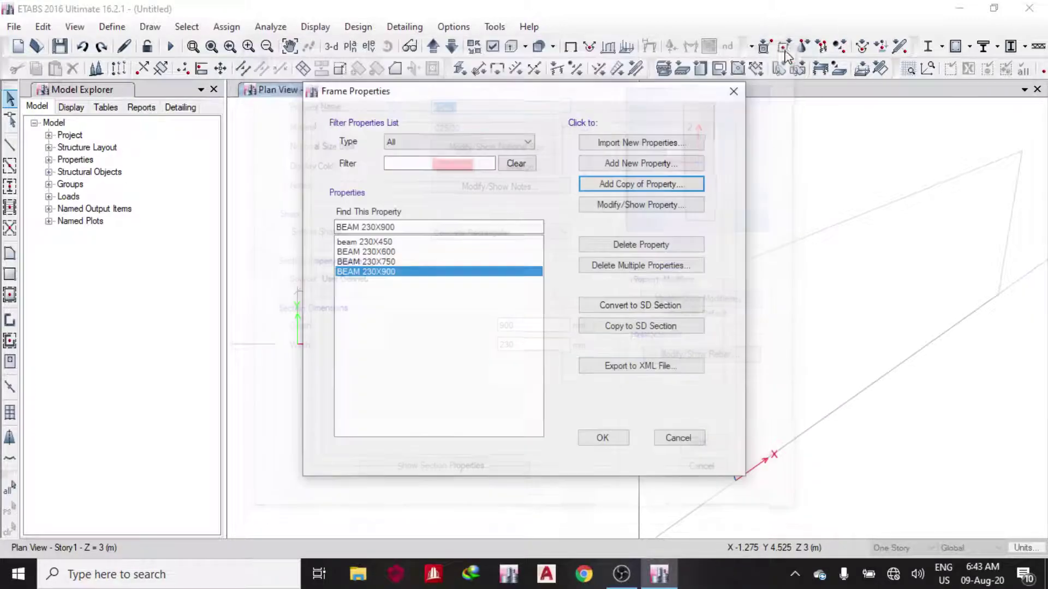
click(628, 188)
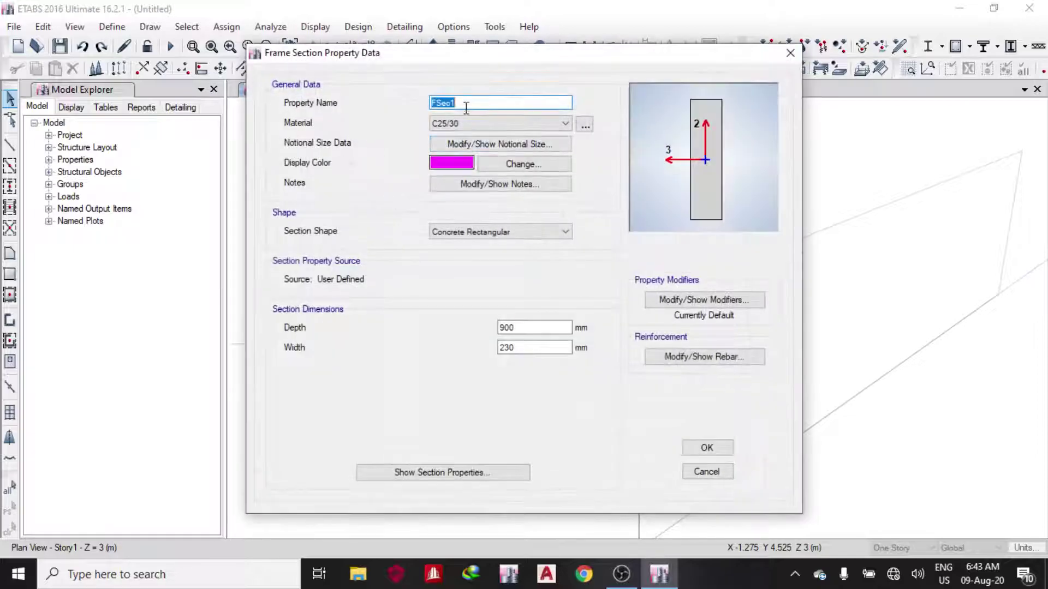
text(BEAM 450X450)
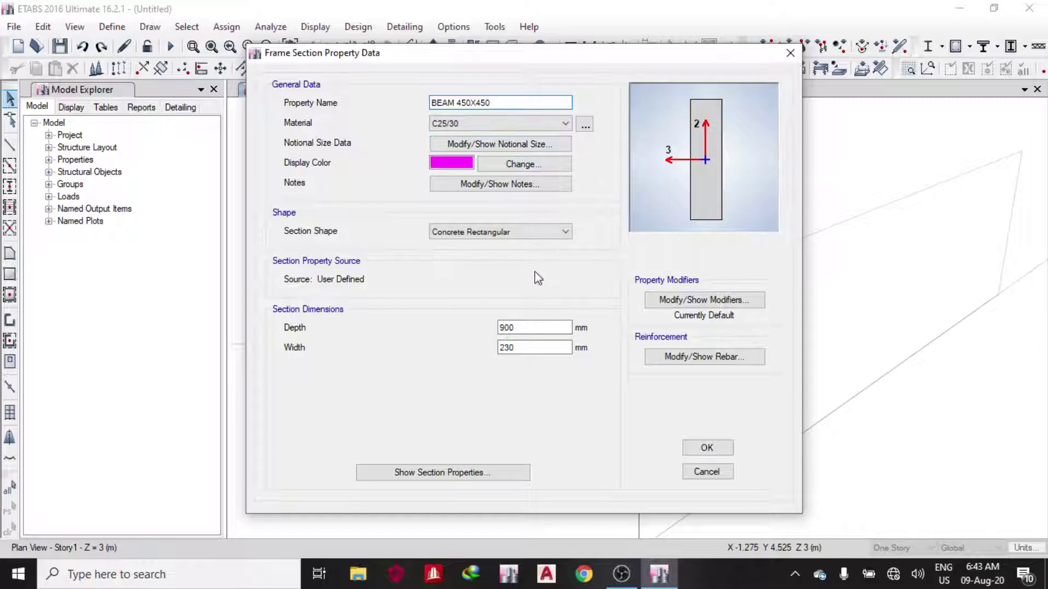
drag(544, 328, 456, 341)
text(450)
double_click(514, 346)
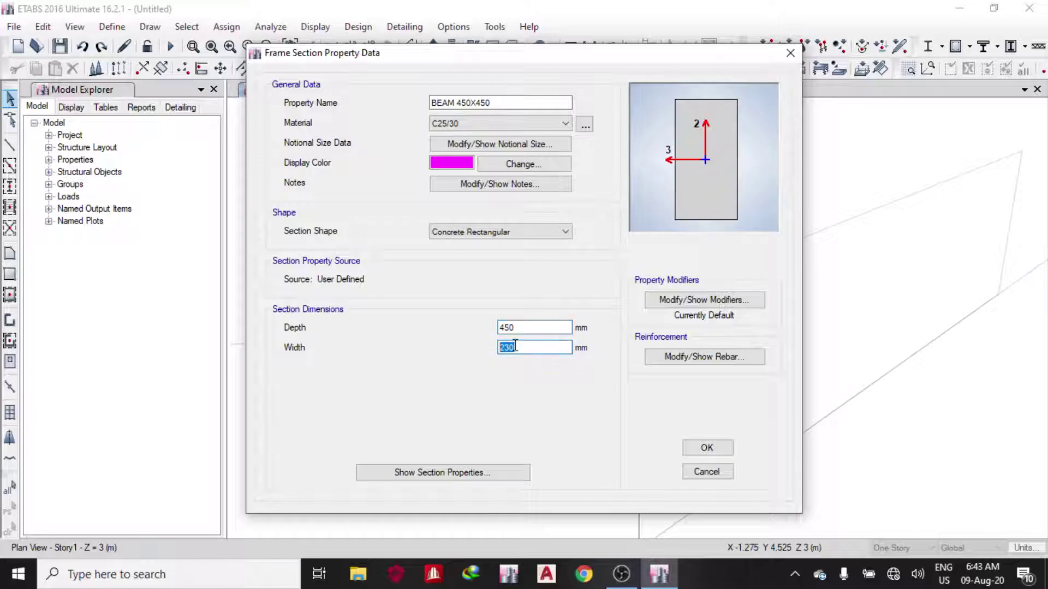
click(715, 457)
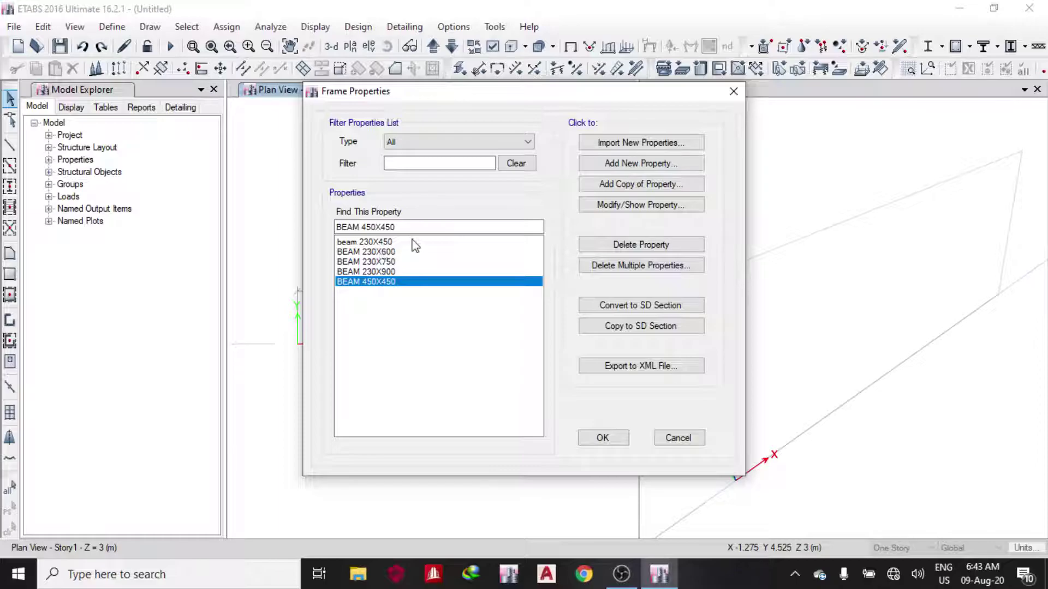
- Make Concrete auto-select list BEAM SECTIONS from BEAM 230X450, 230X600, 230X750, 230X900 and 450X450
click(633, 164)
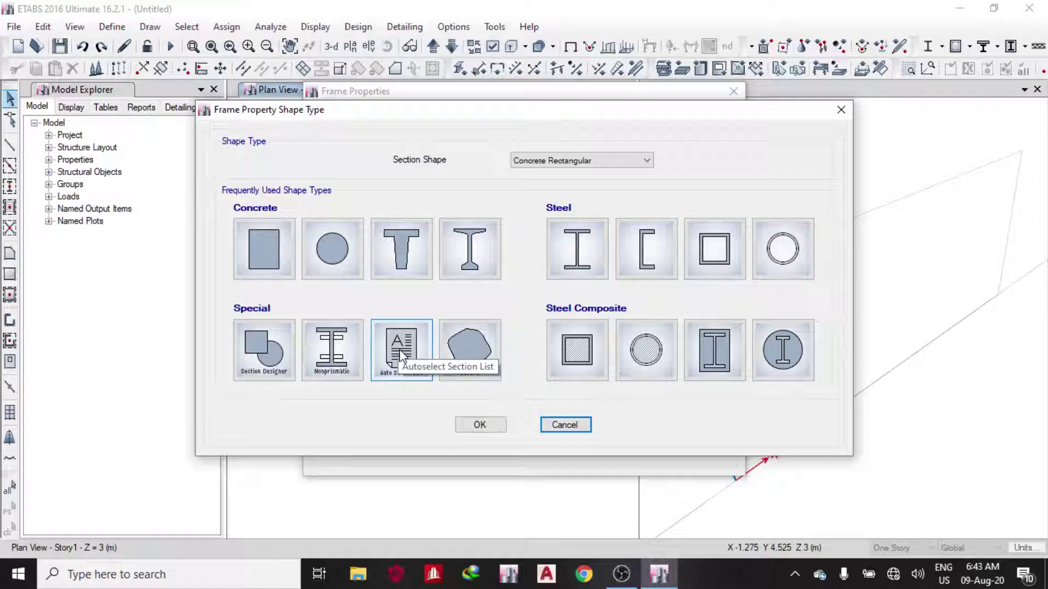
key(Escape)
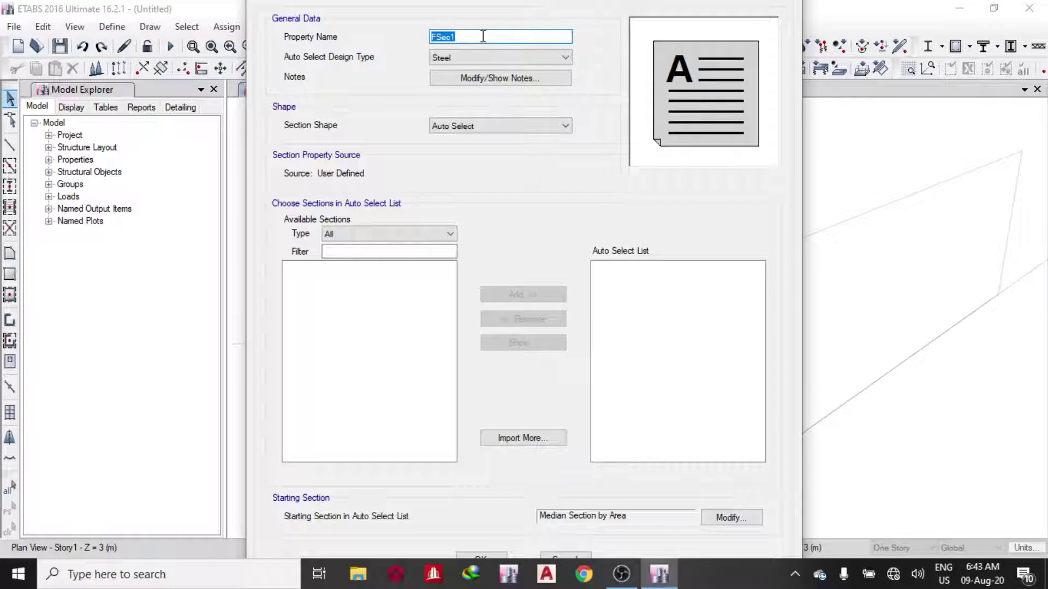
text(BEAM SECTIONS)
click(464, 57)
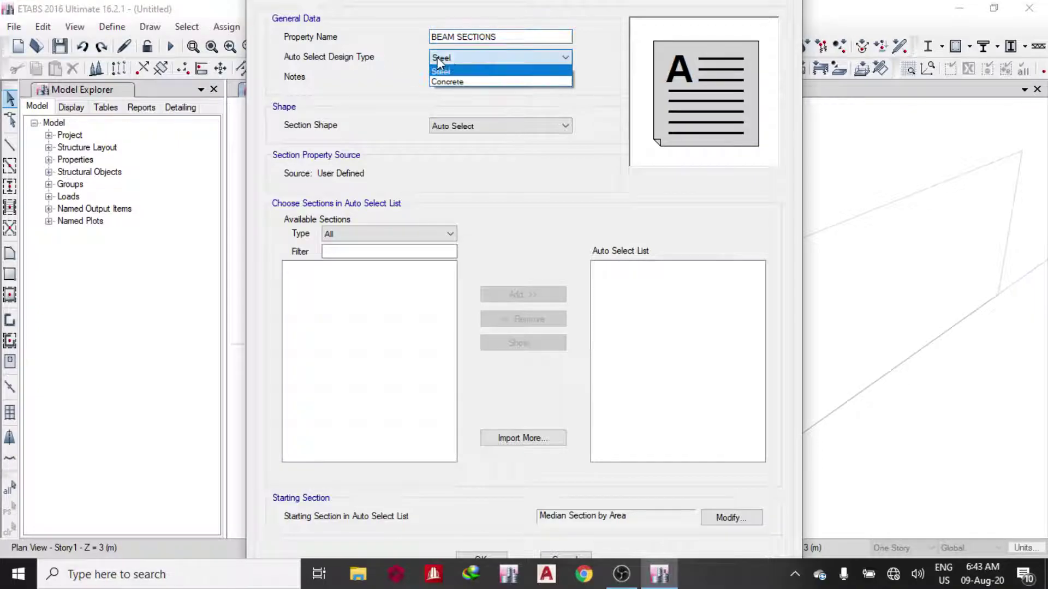
click(472, 77)
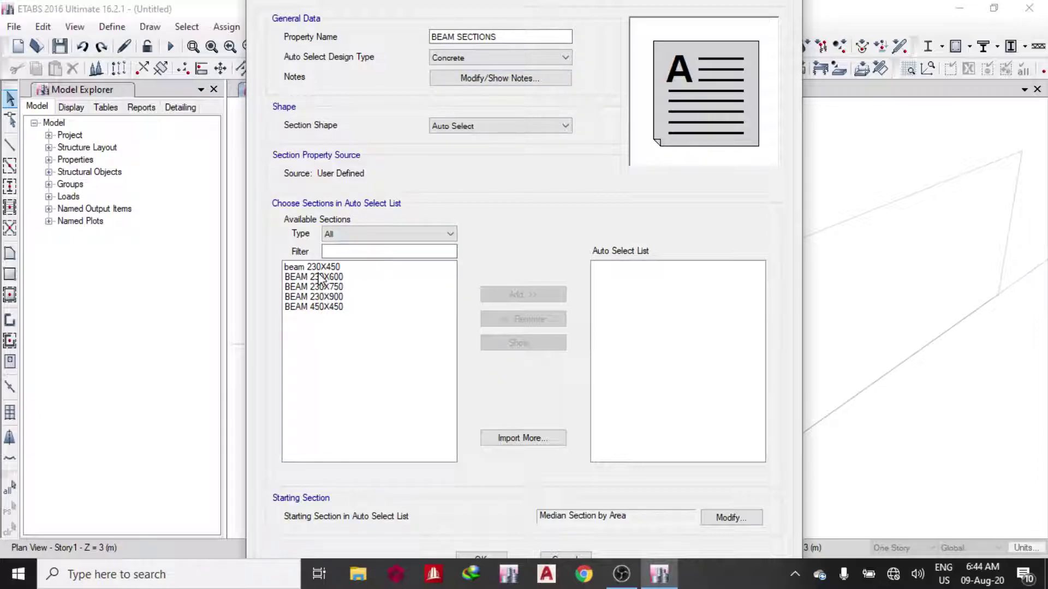
drag(314, 268, 328, 335)
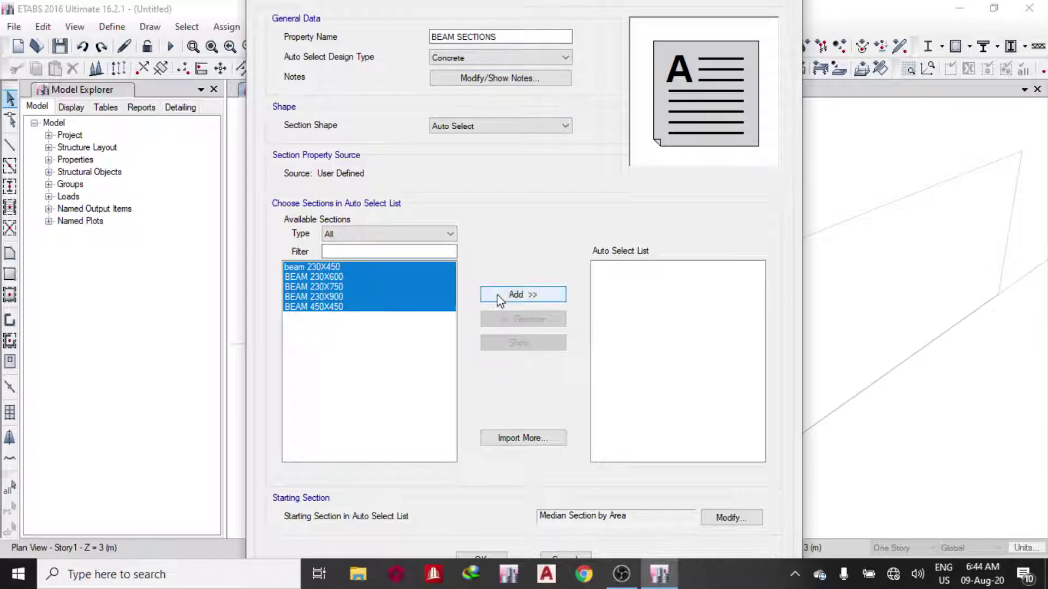
click(500, 294)
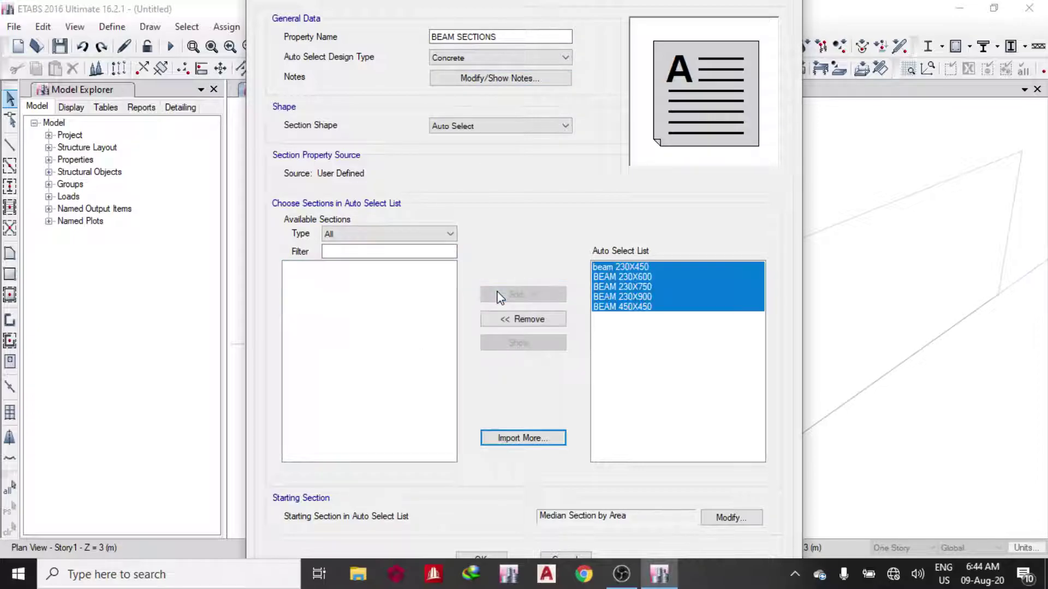
click(496, 555)
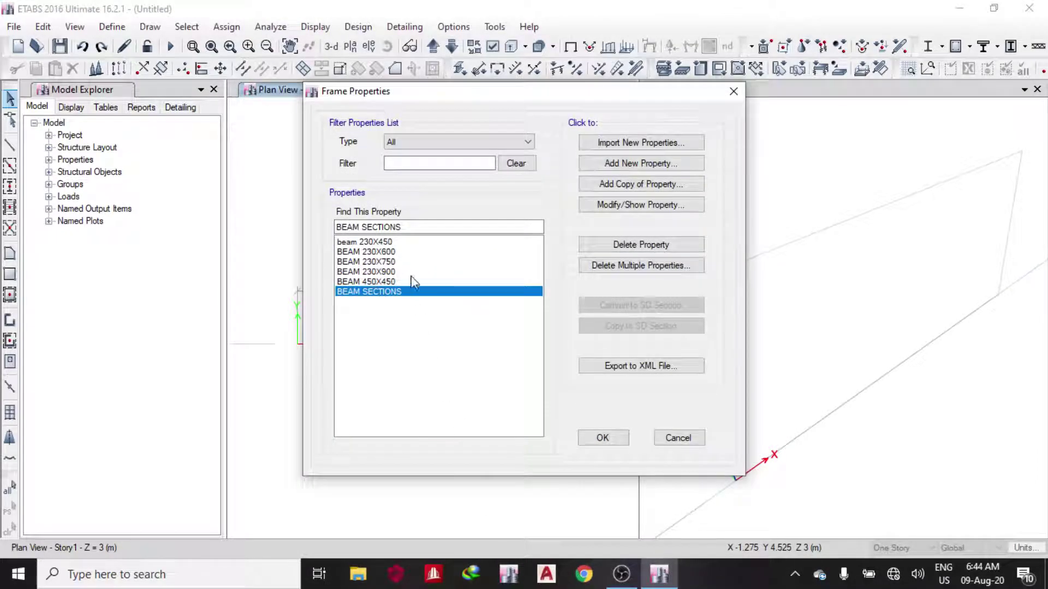
- Draw a 230X450 beam along the bottom grid line from A to B on Story1
click(607, 439)
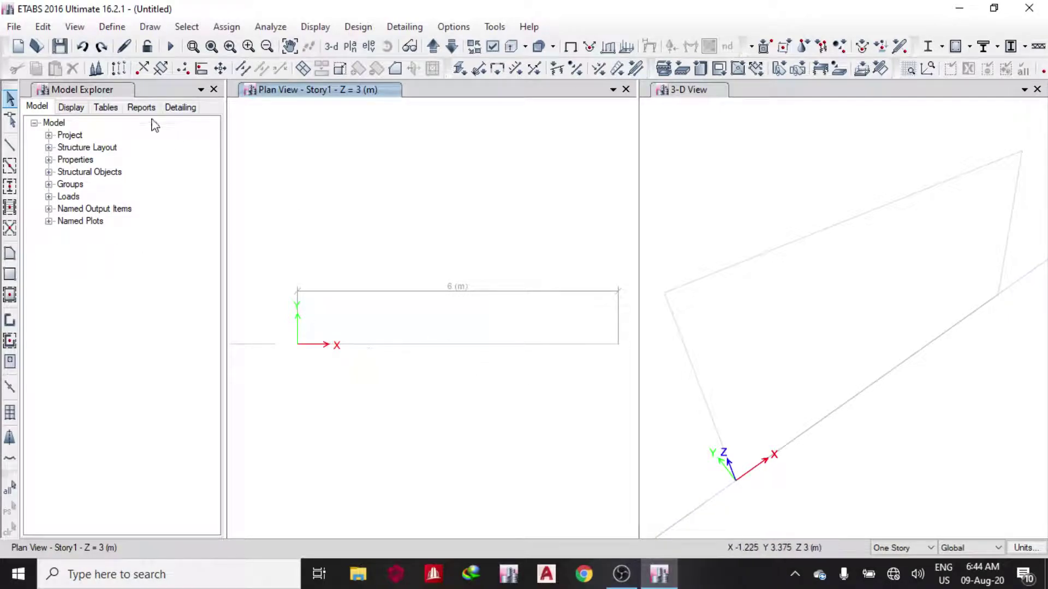
click(13, 166)
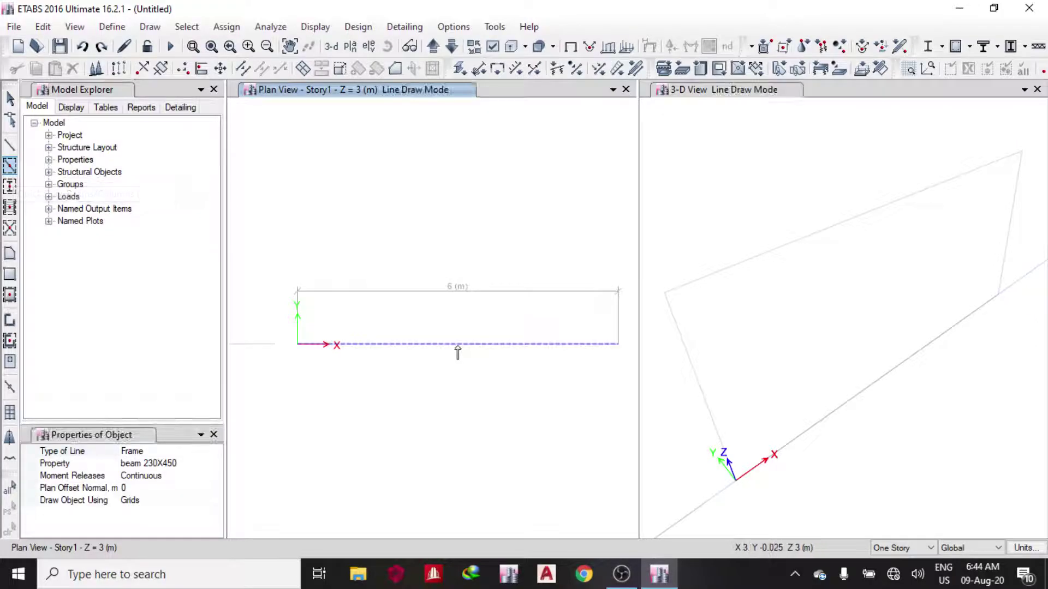
click(459, 345)
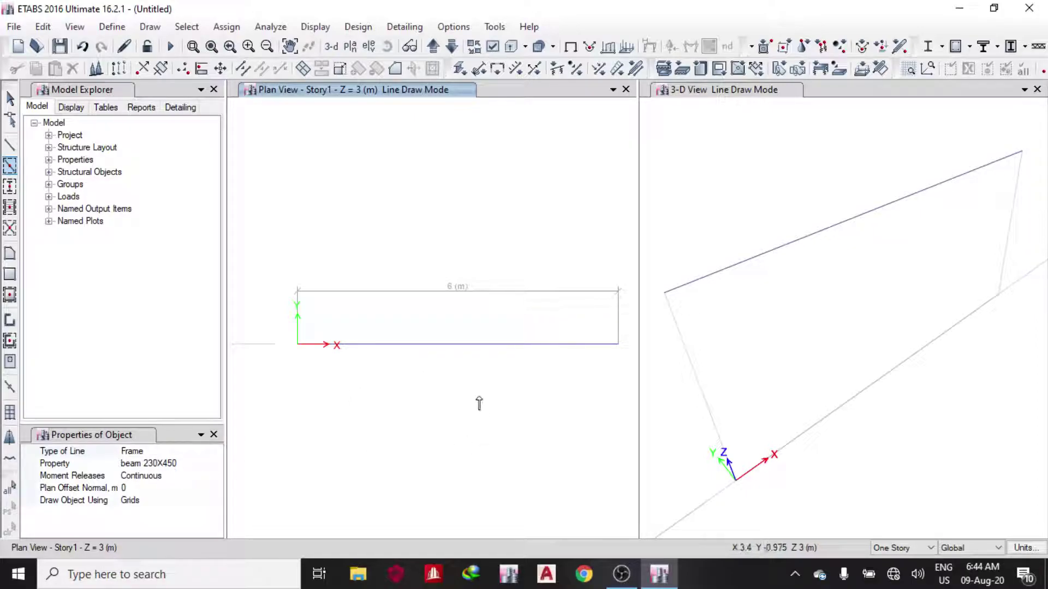
key(Escape)
- Assign the BEAM SECTIONS auto-select list (BEAM 230X750) to the 6 m beam, then clear the selection
click(411, 344)
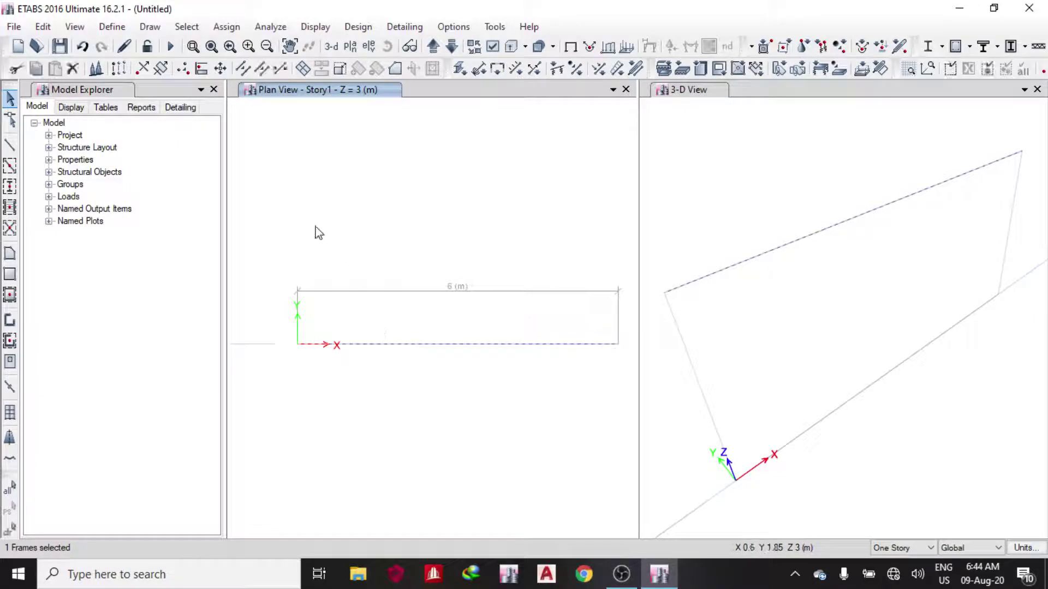
click(226, 26)
mouse_move(236, 47)
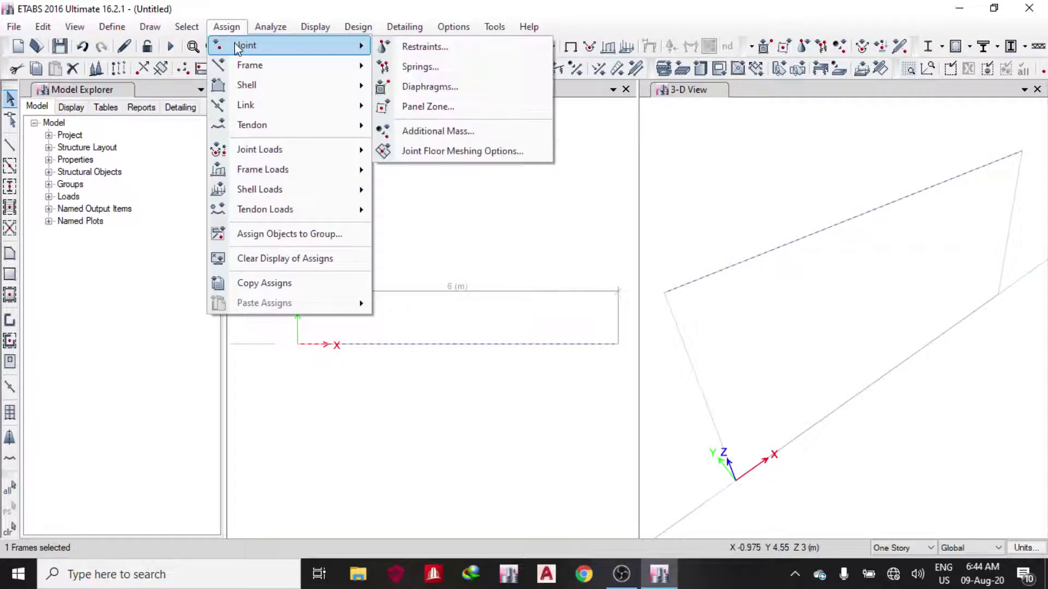
mouse_move(257, 65)
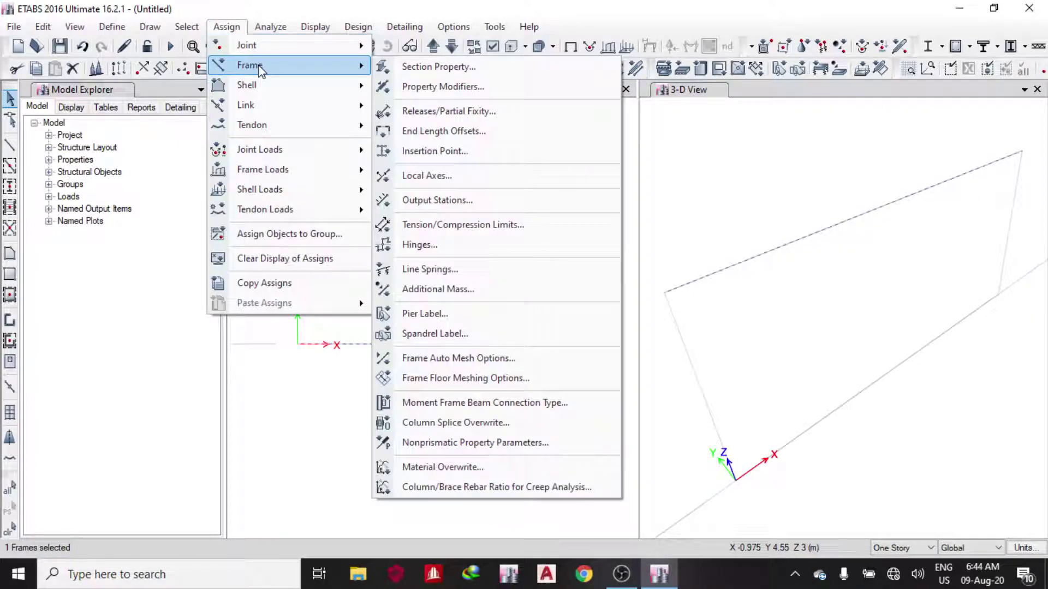
click(439, 66)
click(457, 244)
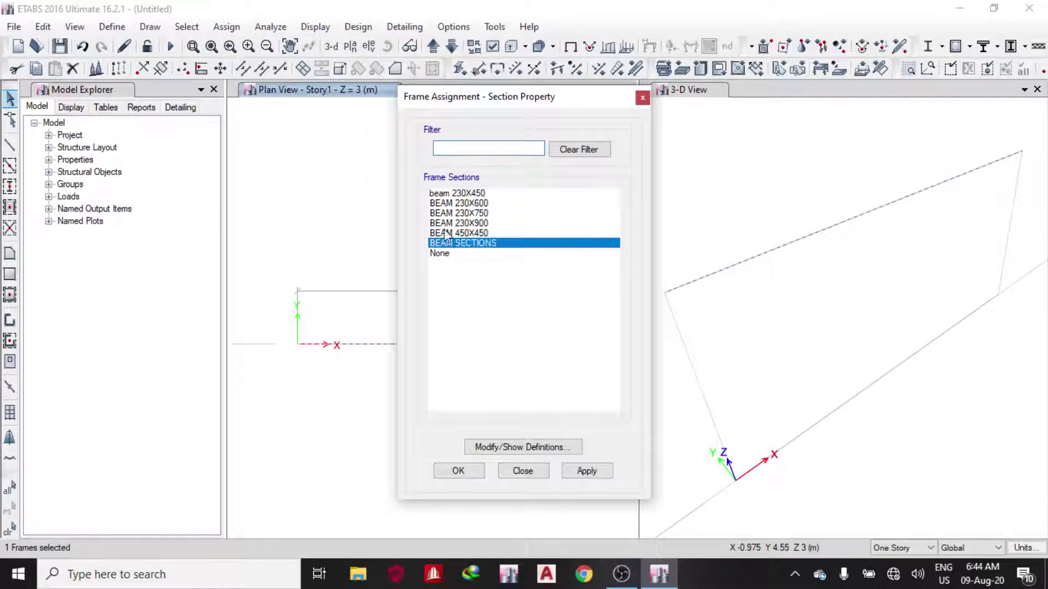
click(590, 475)
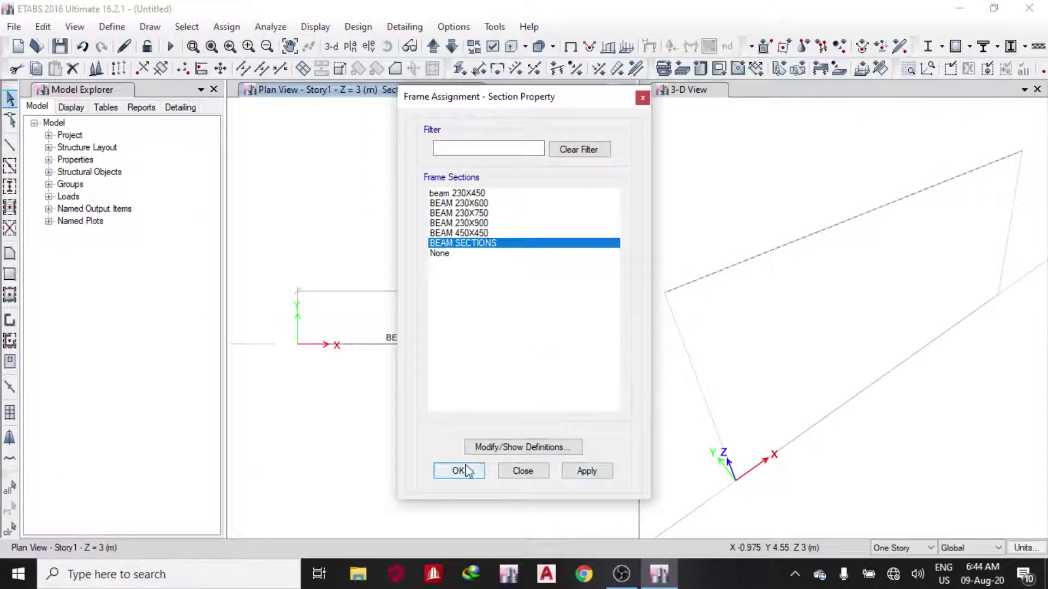
click(459, 471)
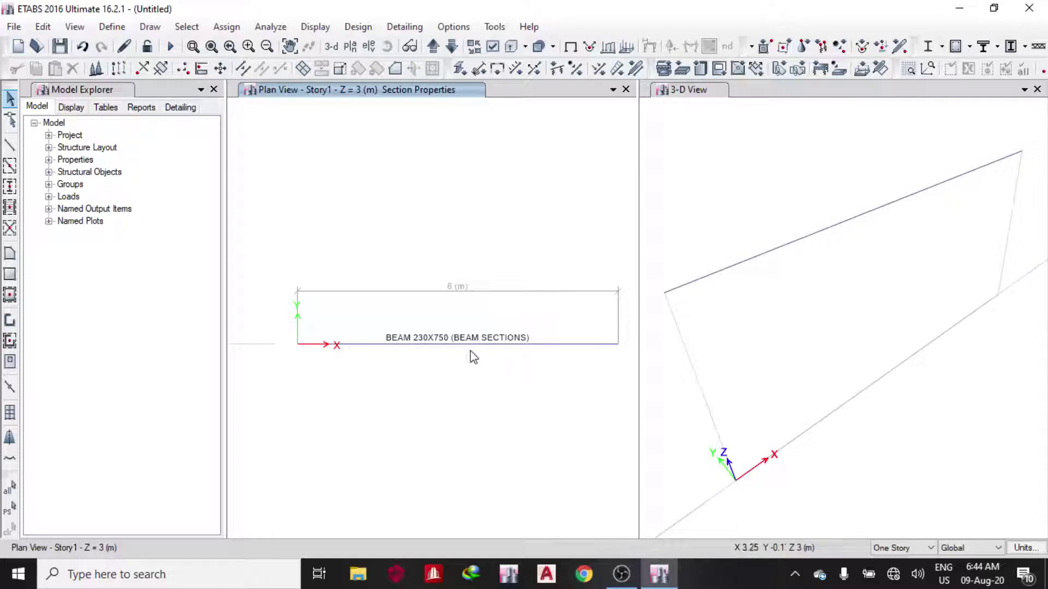
click(429, 344)
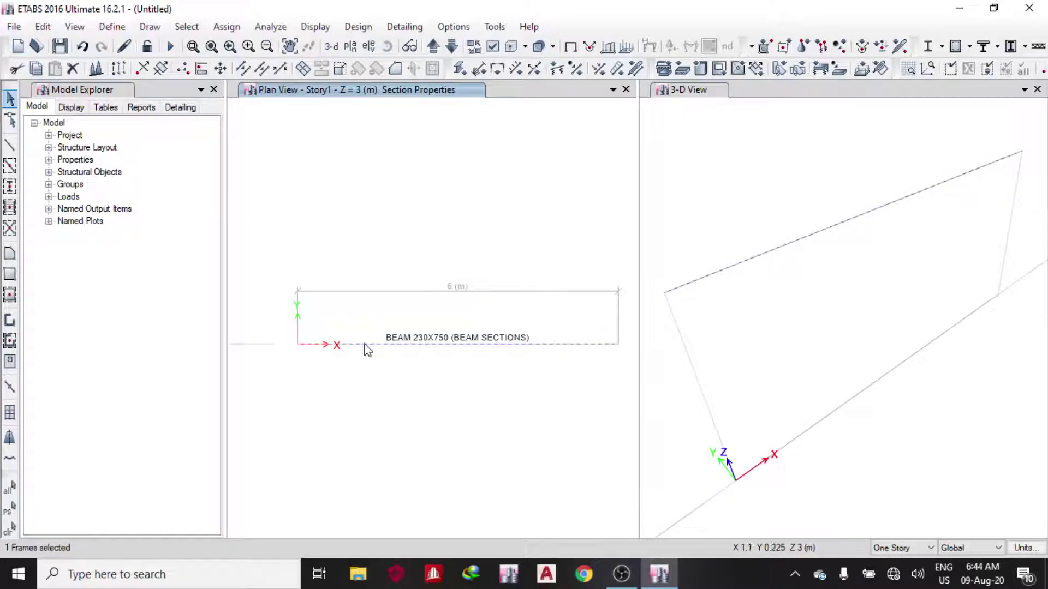
key(ctrl+q)
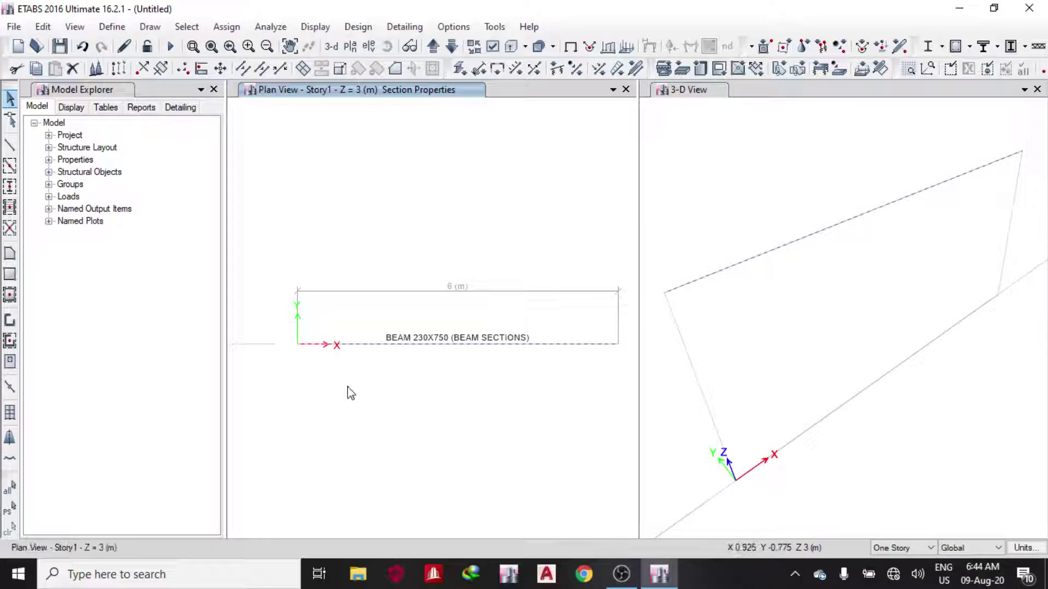
- Give the beam's left and right end joints pinned restraints fixing X, Y and Z translation
drag(289, 334, 337, 389)
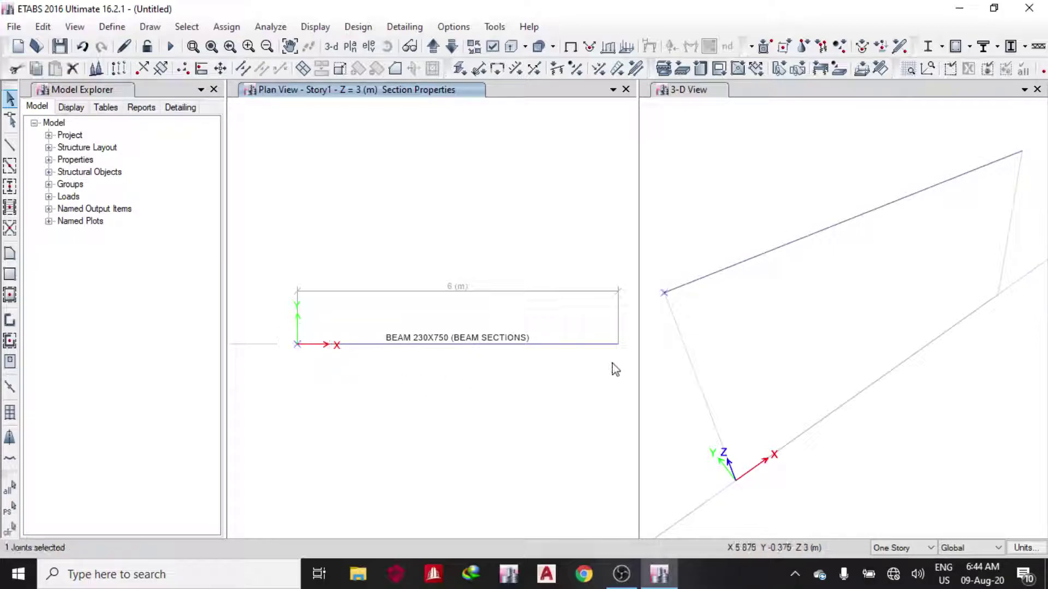
drag(605, 330, 636, 366)
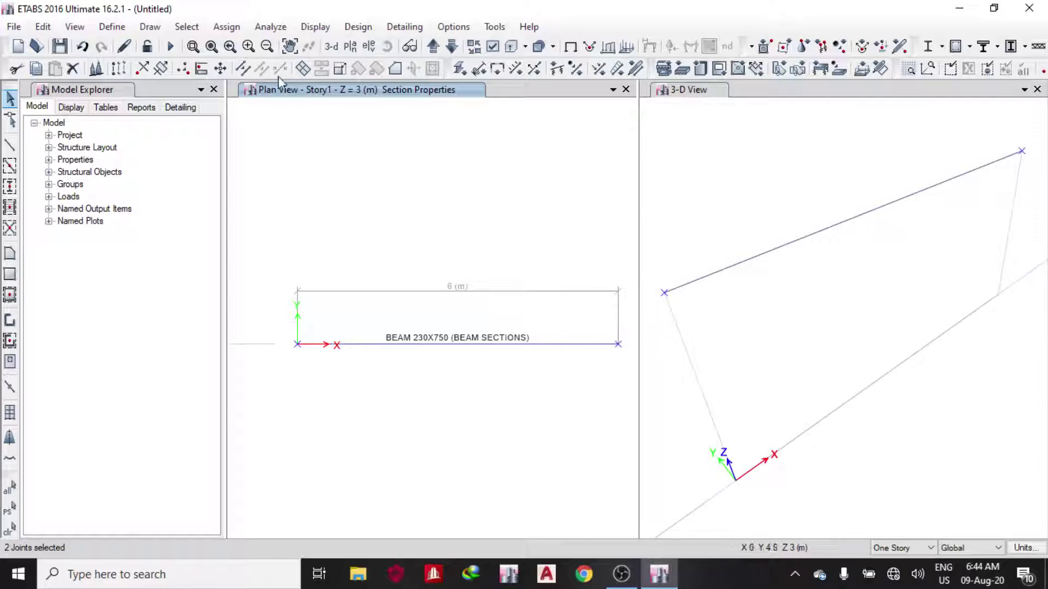
click(226, 27)
mouse_move(270, 48)
click(407, 45)
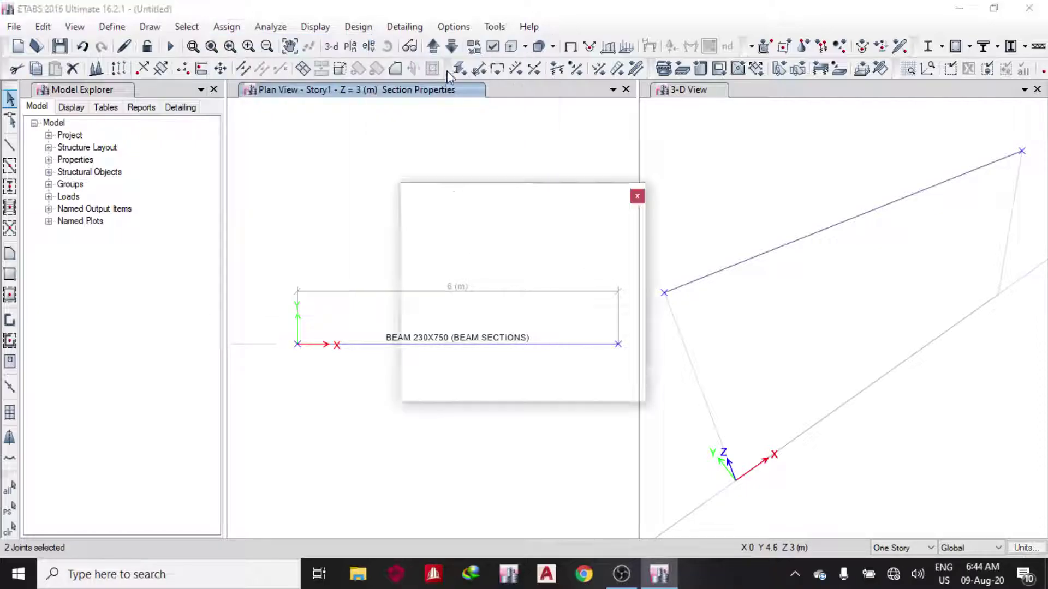
click(506, 336)
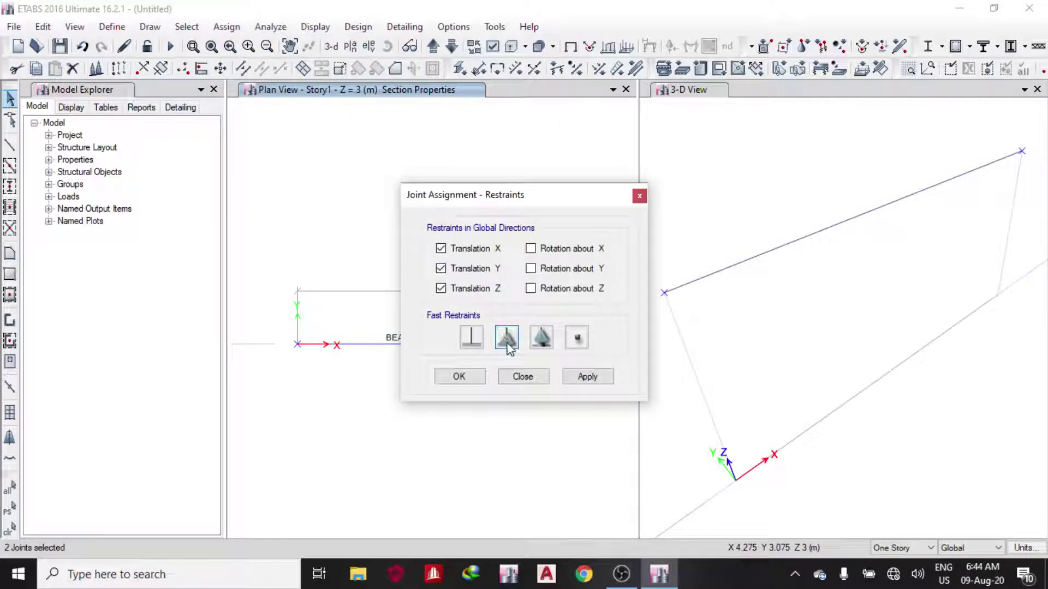
click(587, 377)
key(Return)
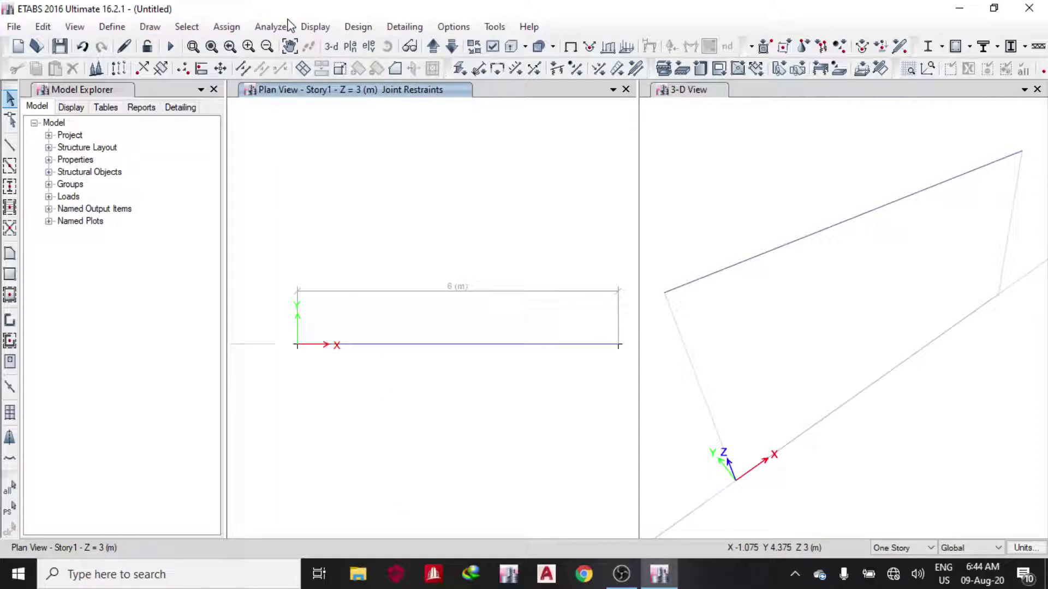
- Apply a uniform 30 kN/m Dead distributed load along the beam
click(404, 345)
click(227, 27)
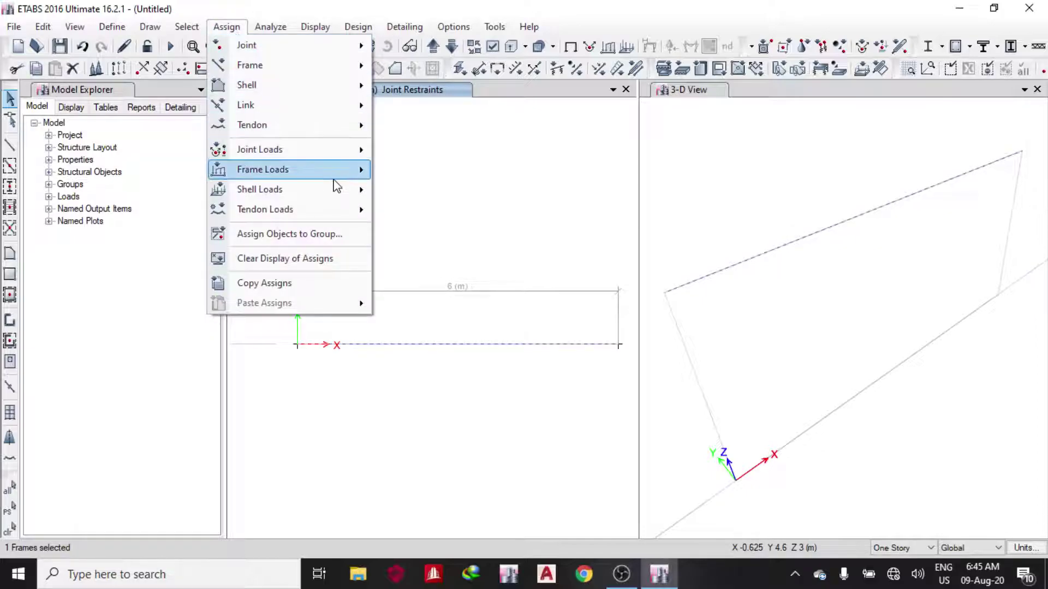
mouse_move(345, 200)
mouse_move(350, 173)
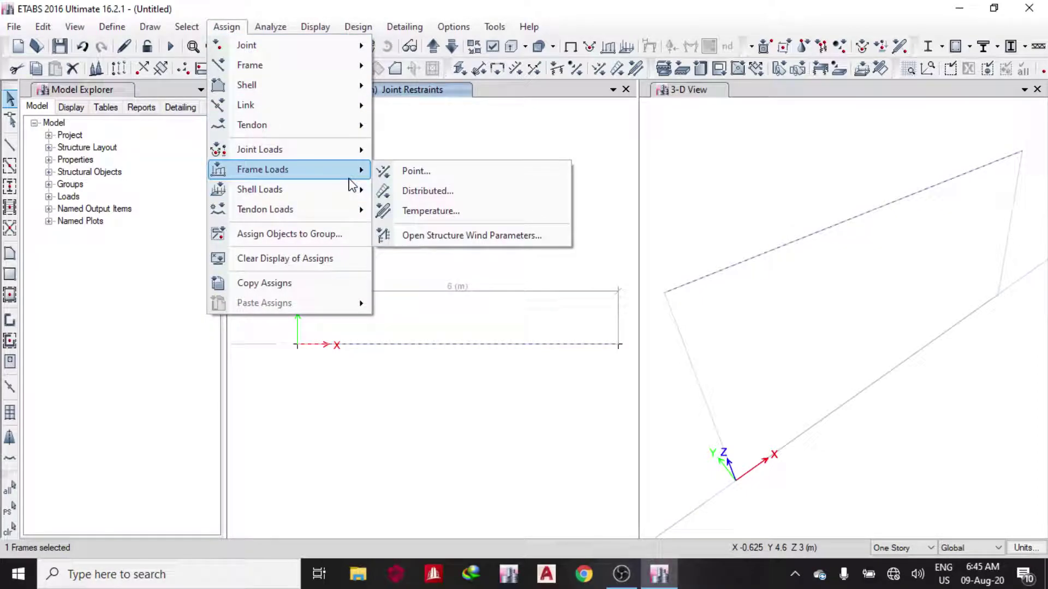
click(420, 192)
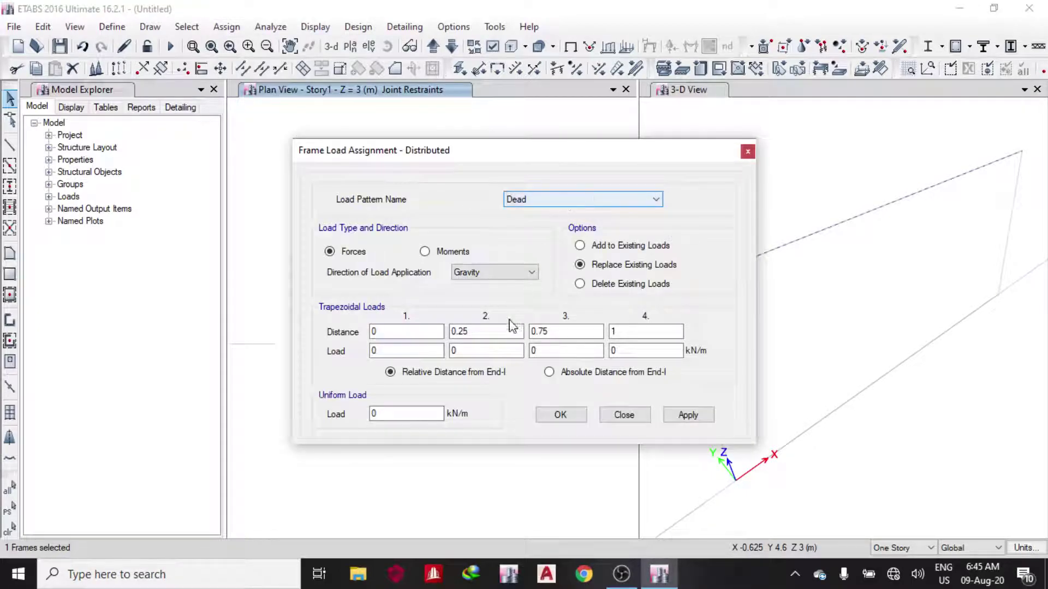
drag(414, 416, 340, 419)
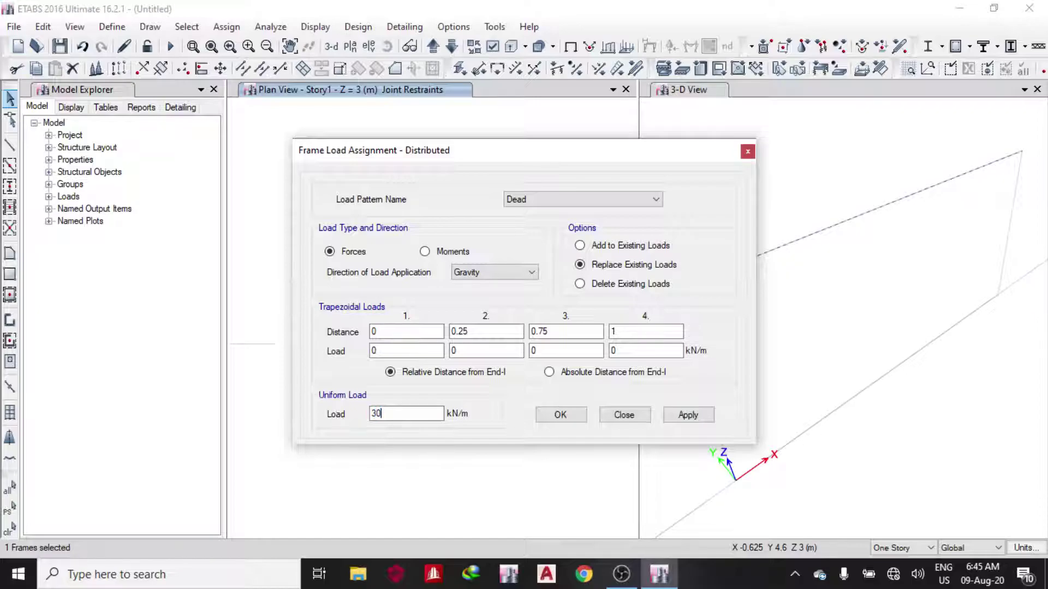
click(682, 417)
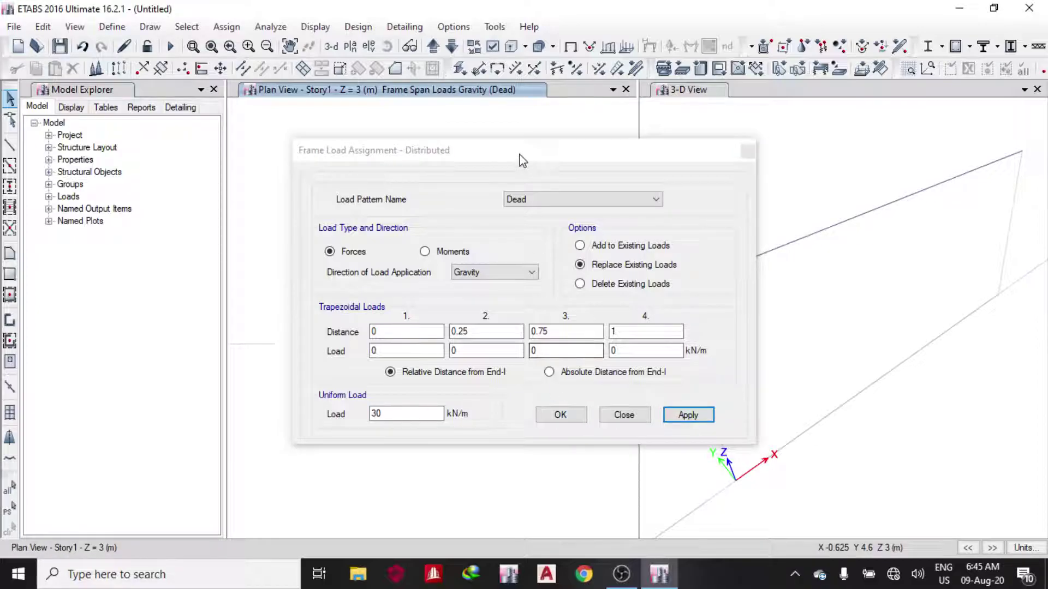
- Apply a uniform 15 kN/m Live distributed load to the reselected beam
drag(519, 159, 550, 161)
click(606, 201)
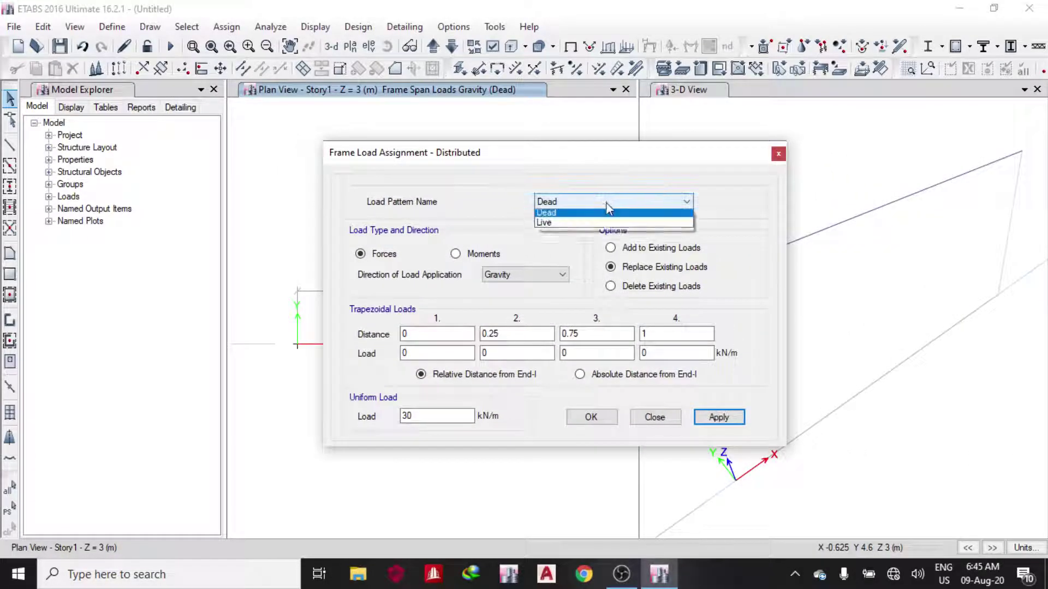
click(594, 220)
double_click(441, 416)
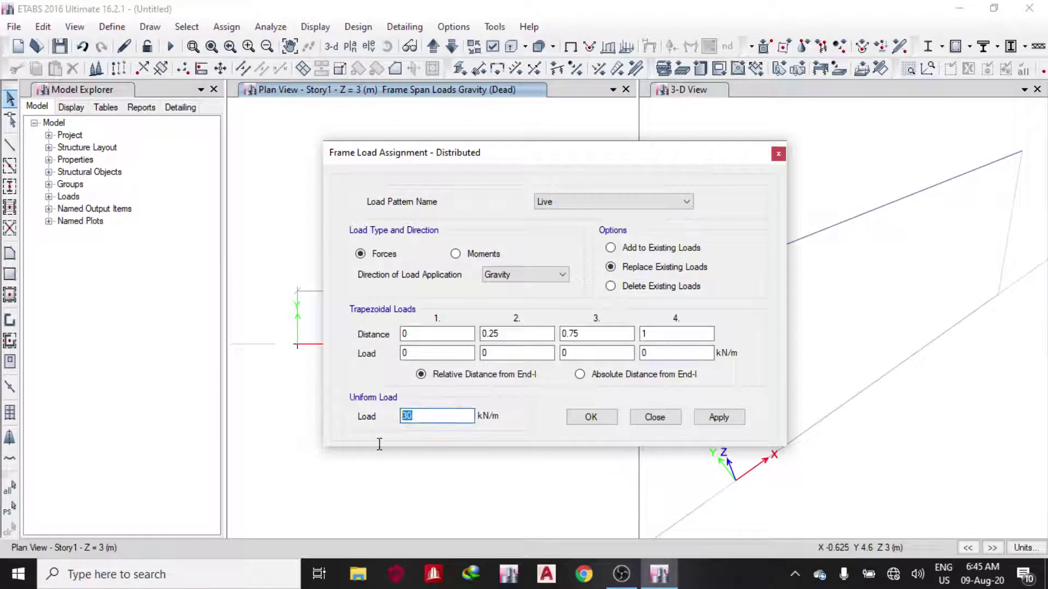
text(15)
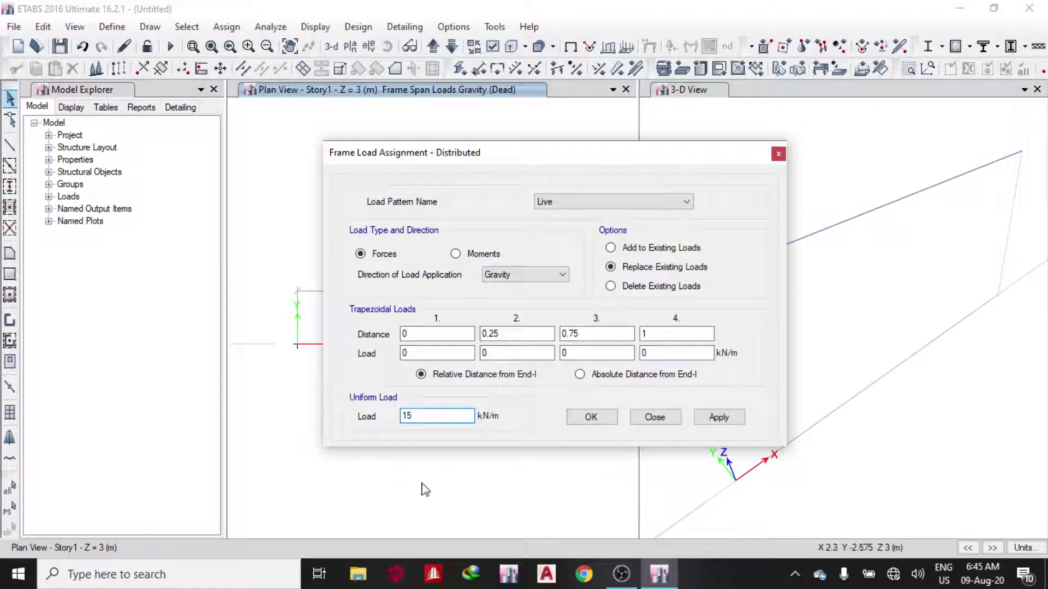
click(715, 422)
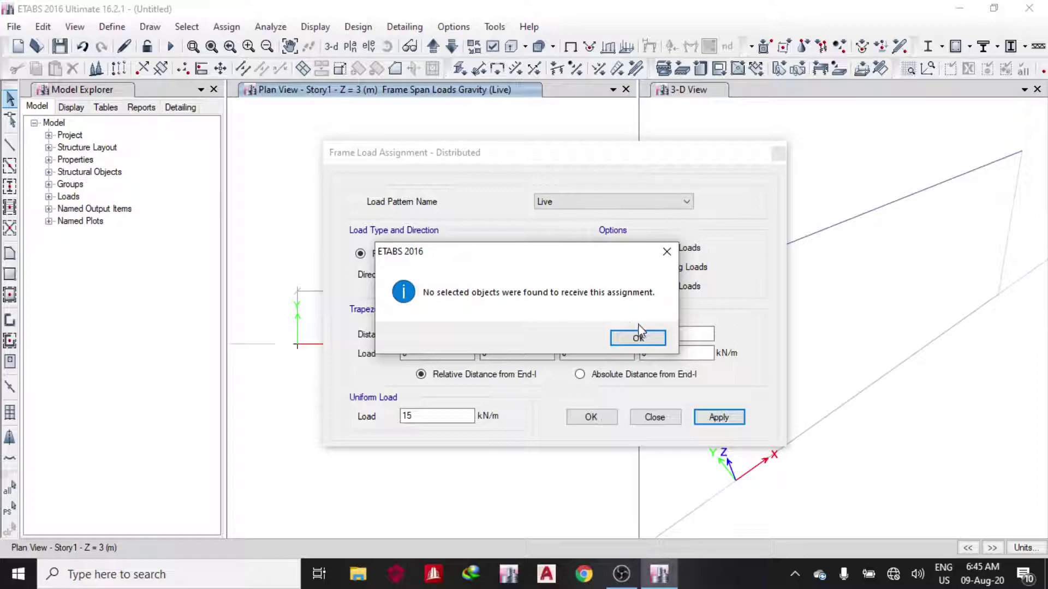
click(638, 337)
drag(521, 159, 707, 156)
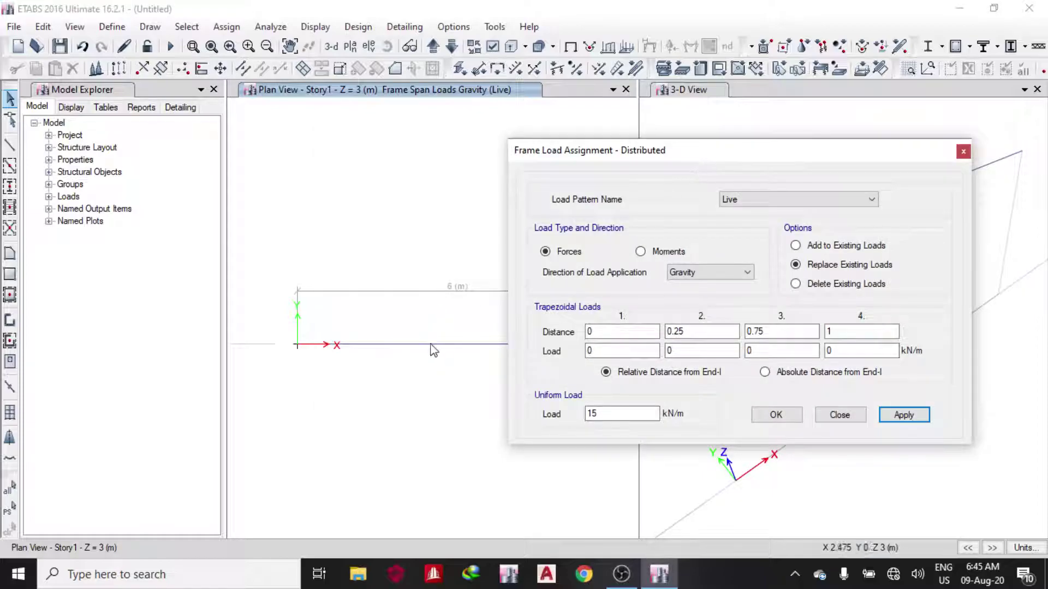
click(431, 344)
click(903, 415)
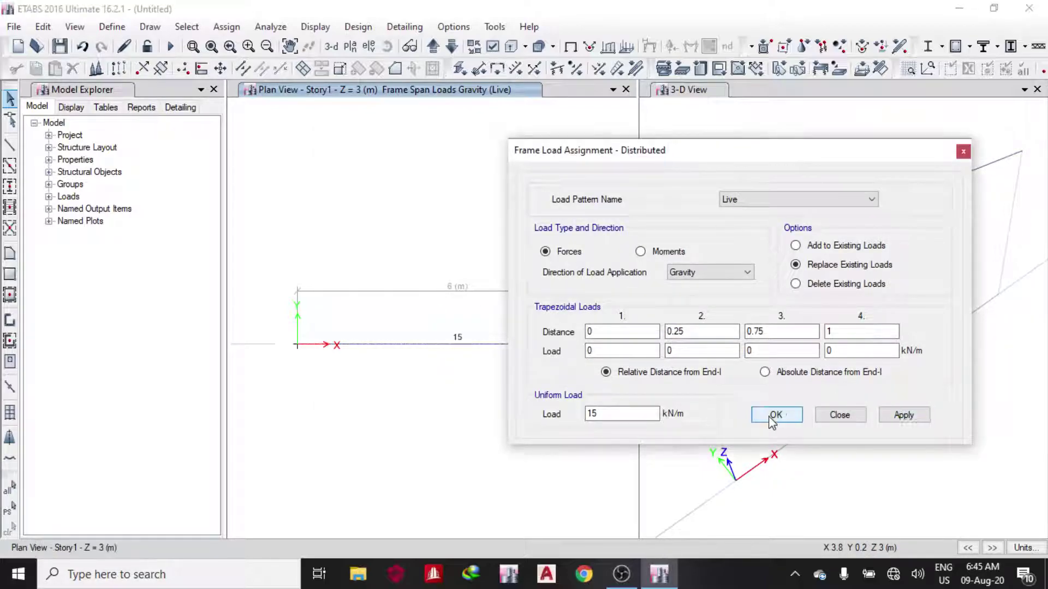
click(774, 416)
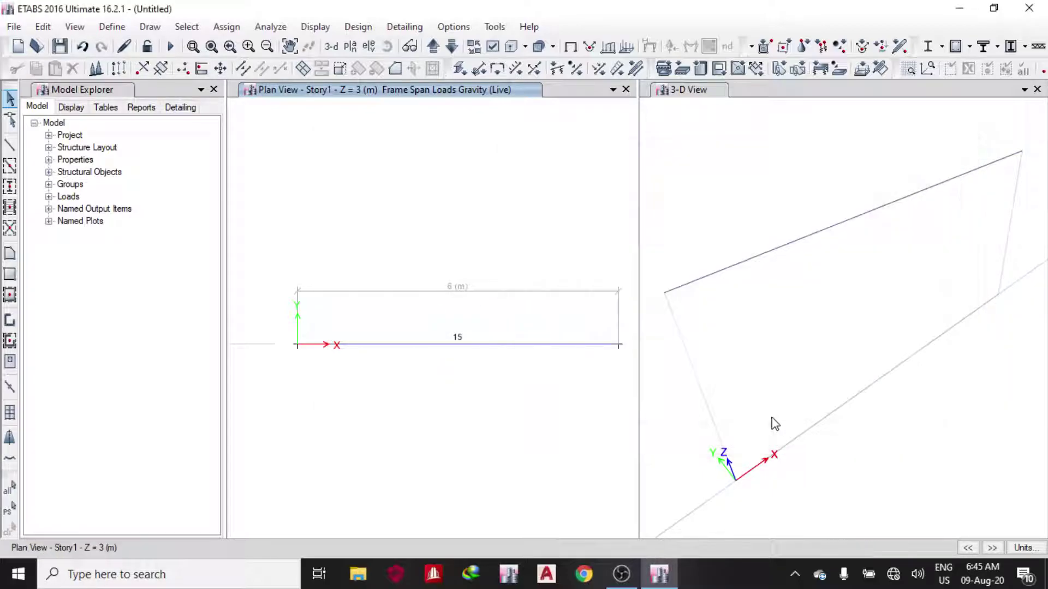
click(410, 334)
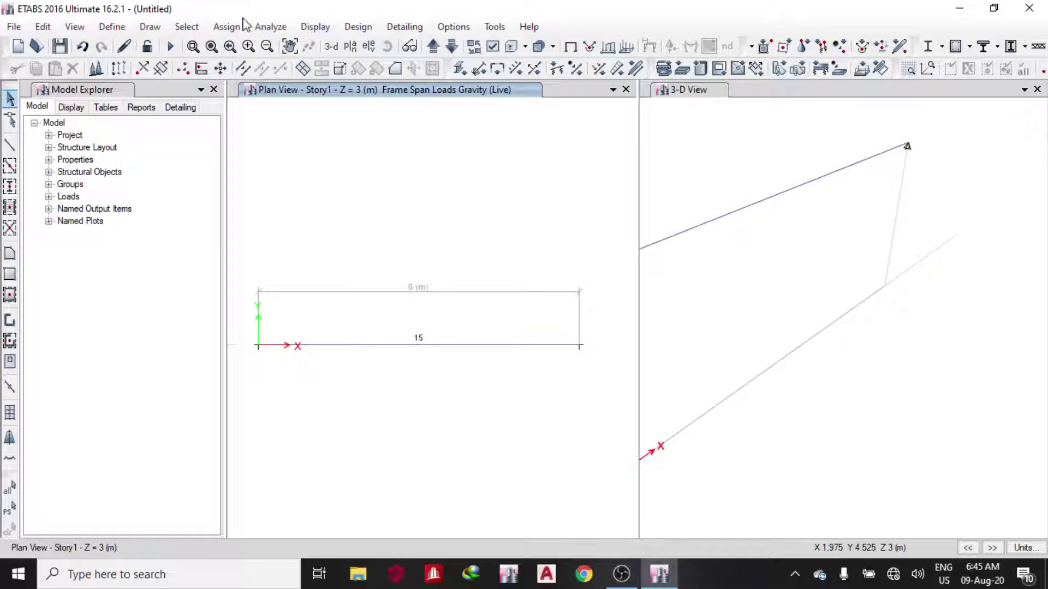
- Apply a 45 kN Dead point load to the beam at relative distance 0.5
click(386, 346)
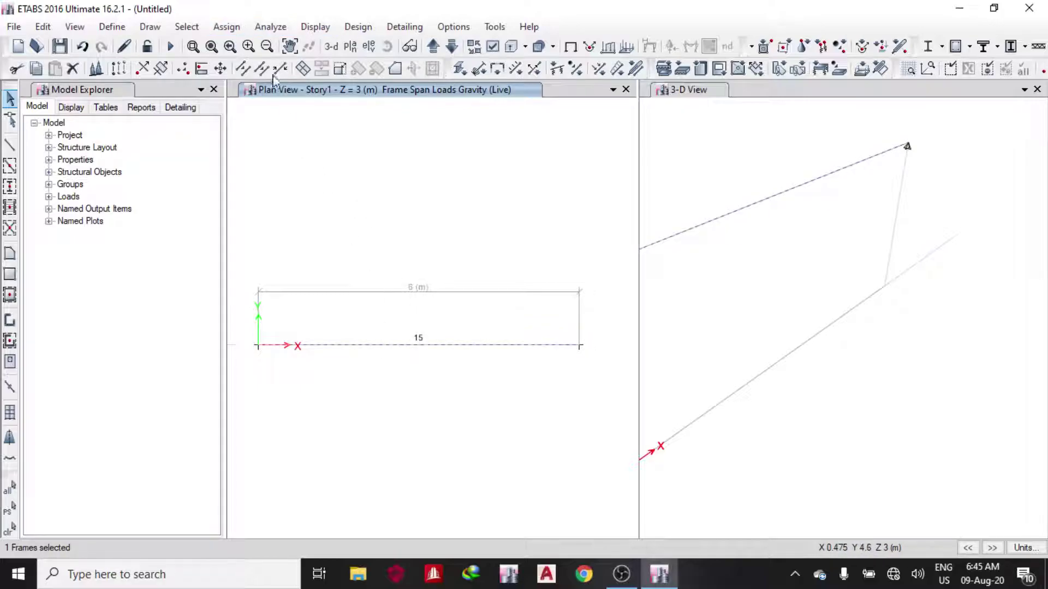
click(235, 32)
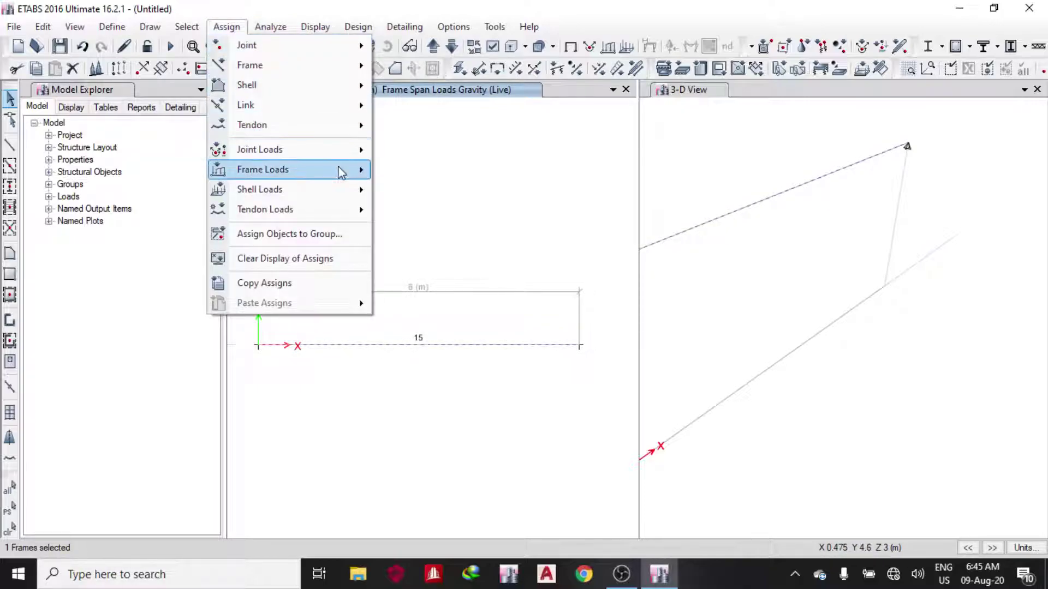
mouse_move(341, 173)
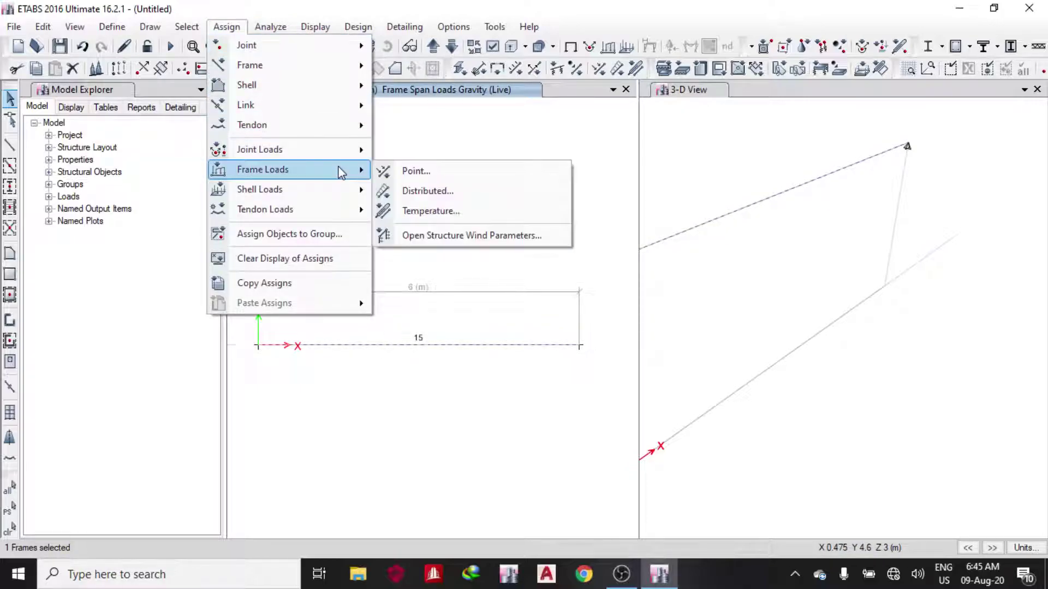
click(415, 171)
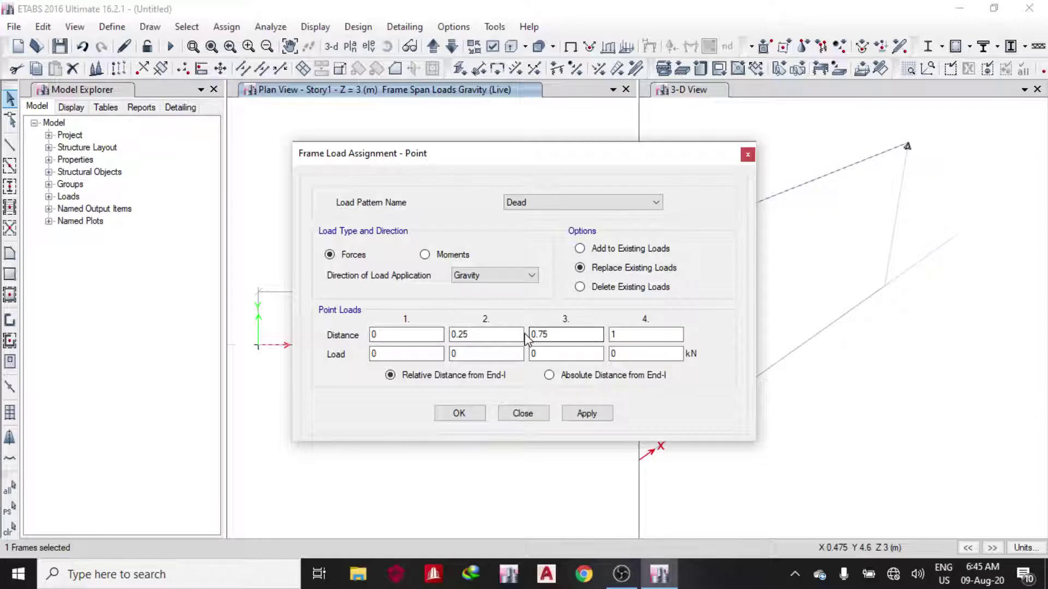
drag(523, 335, 446, 337)
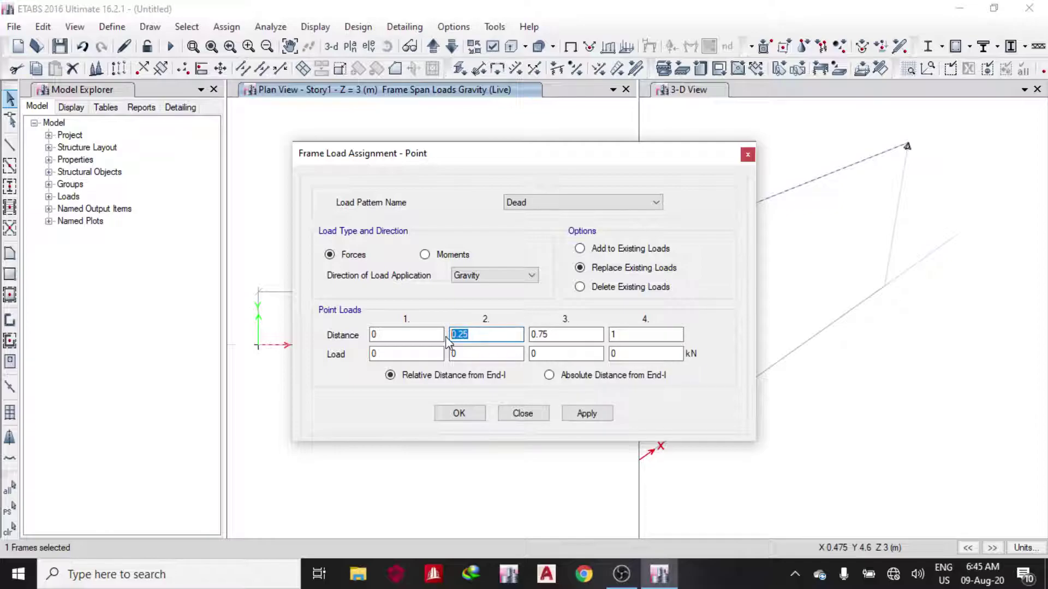
text(0.5)
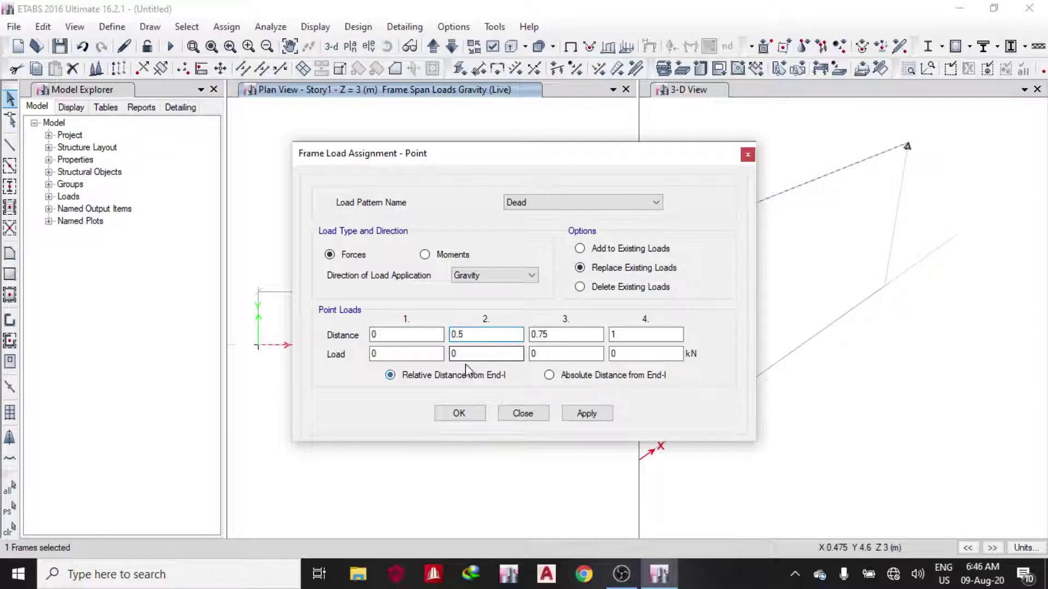
double_click(451, 355)
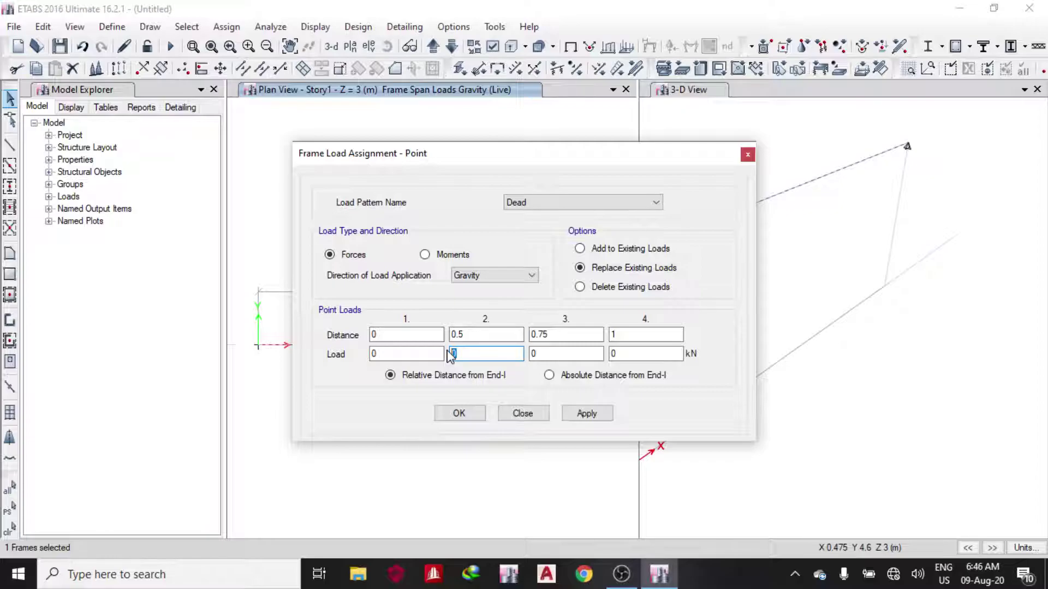
text(45)
click(585, 414)
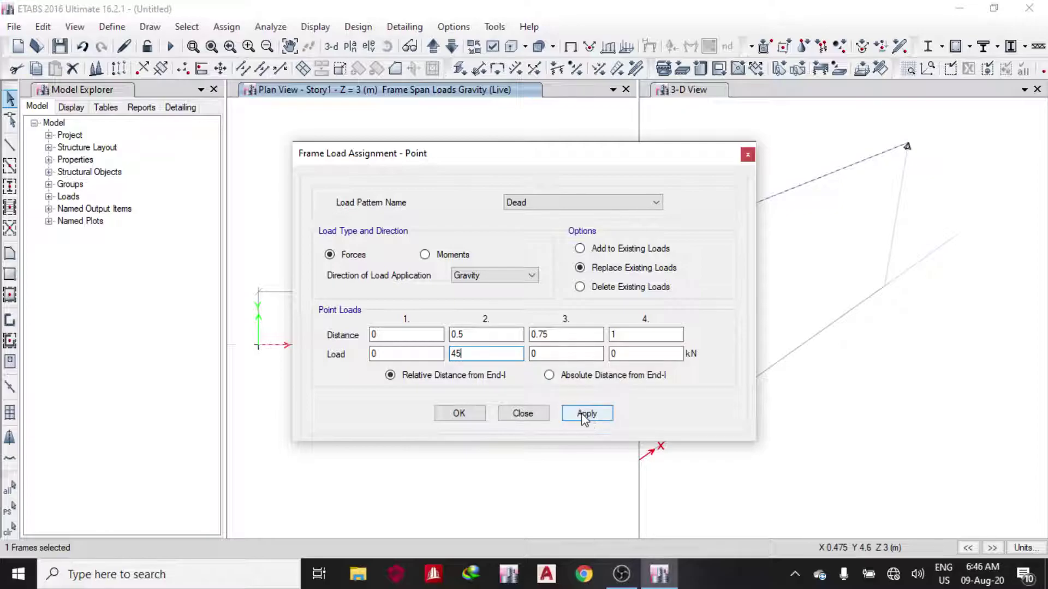
drag(508, 157, 748, 162)
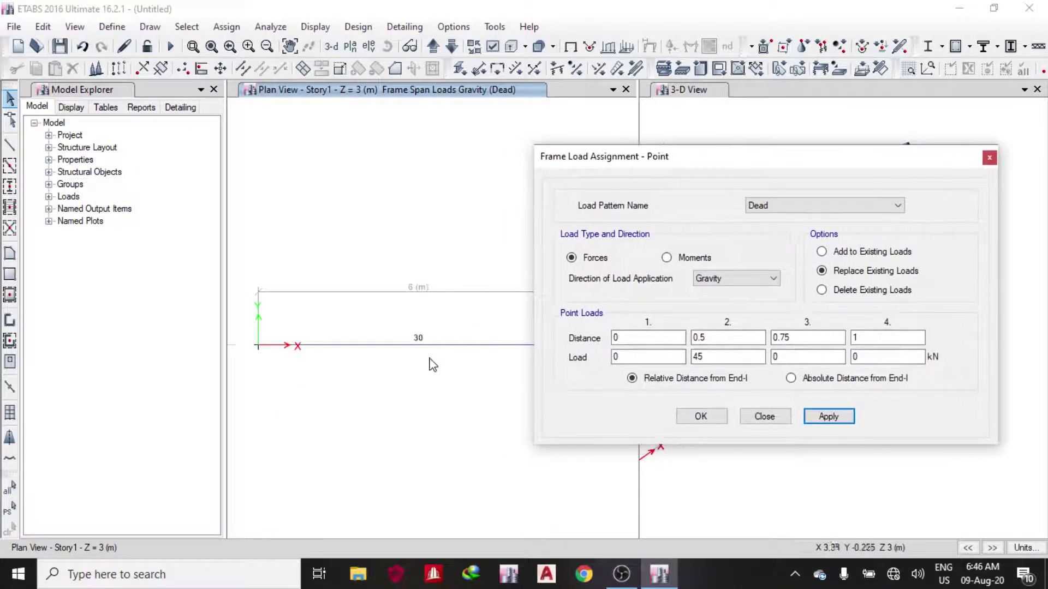
click(700, 415)
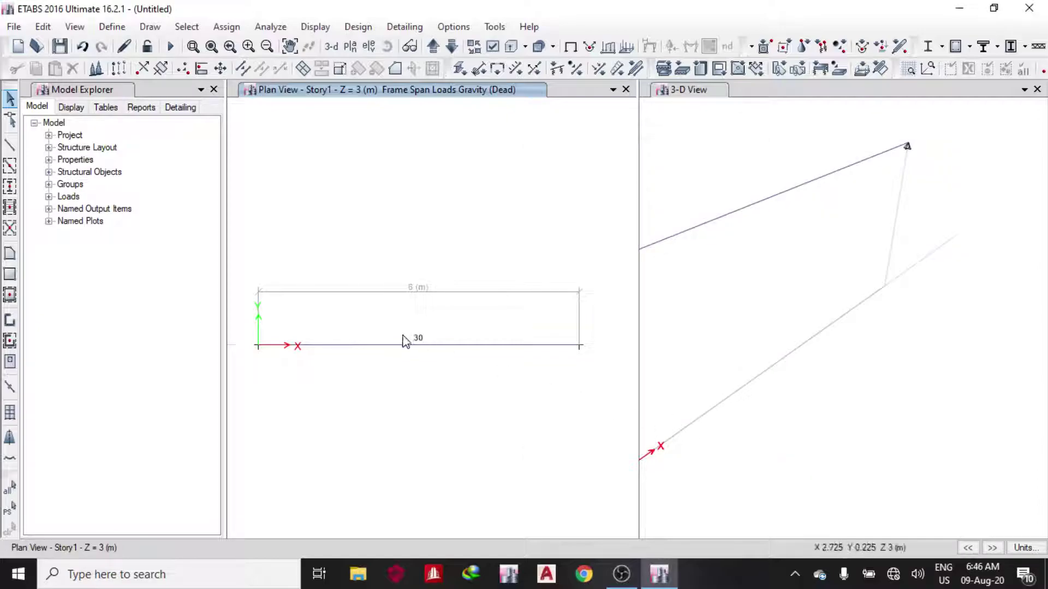
click(402, 339)
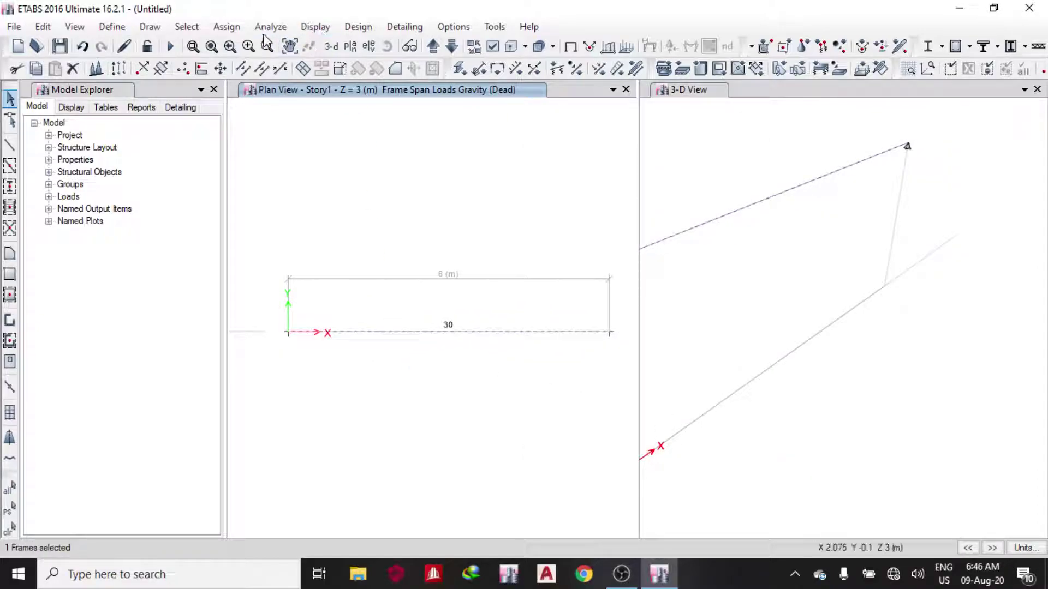
- Reposition the 45 kN Dead point load to an absolute 3 m from End-I
click(226, 26)
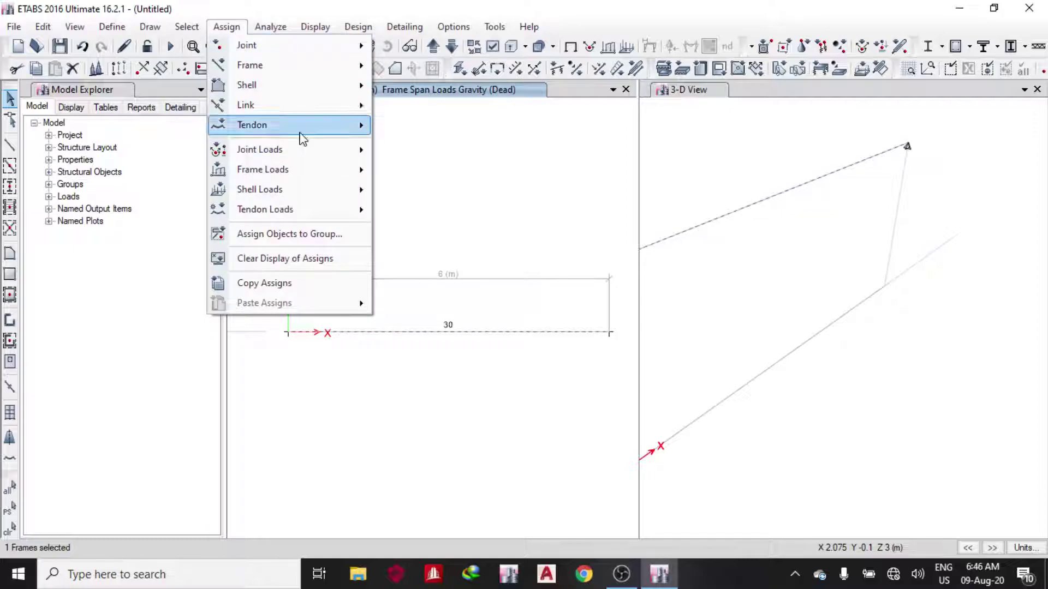
mouse_move(322, 173)
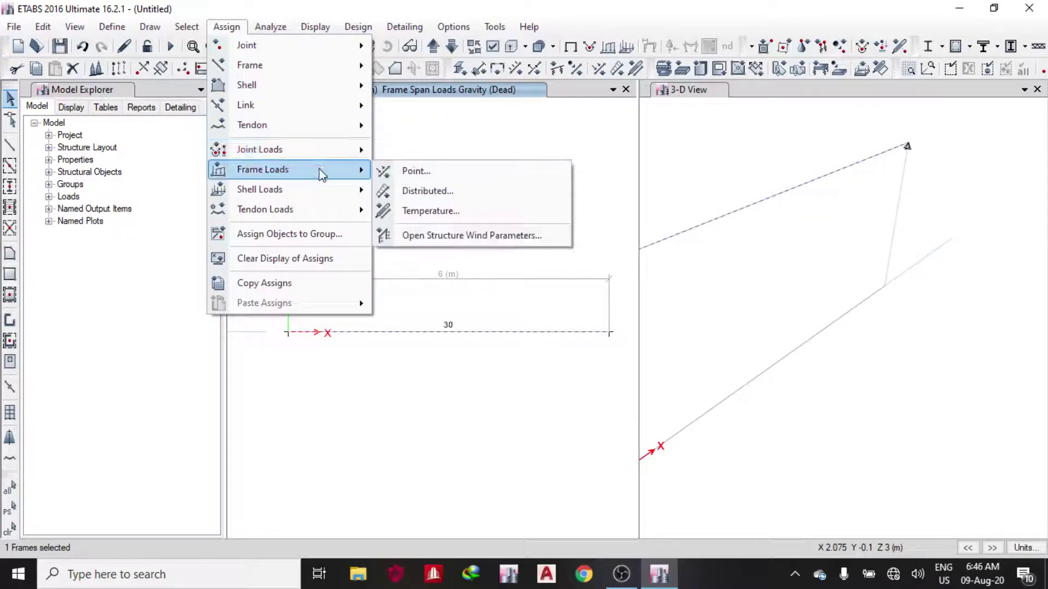
click(418, 172)
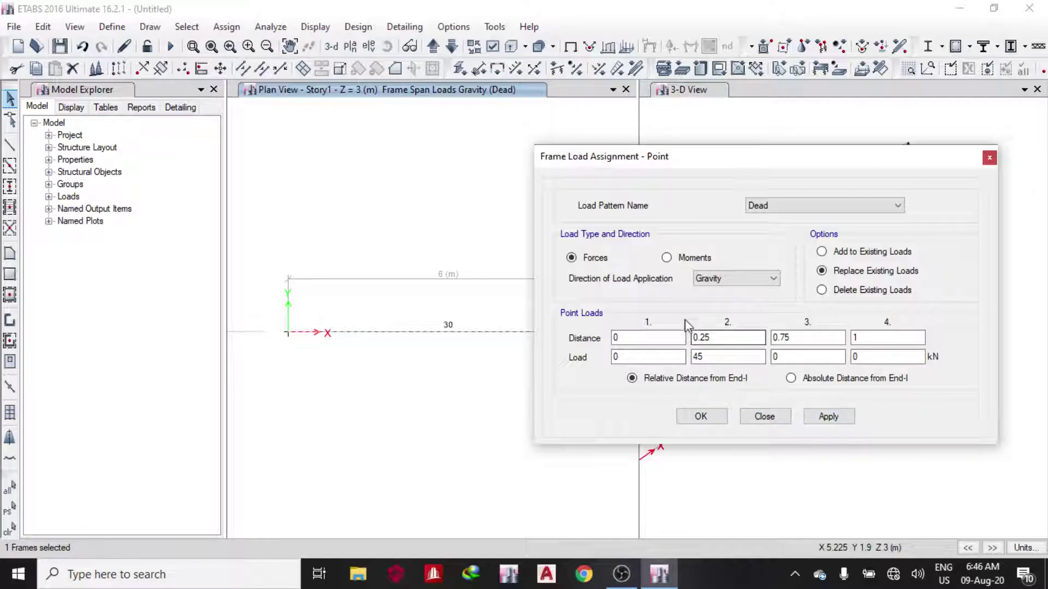
drag(727, 337, 671, 339)
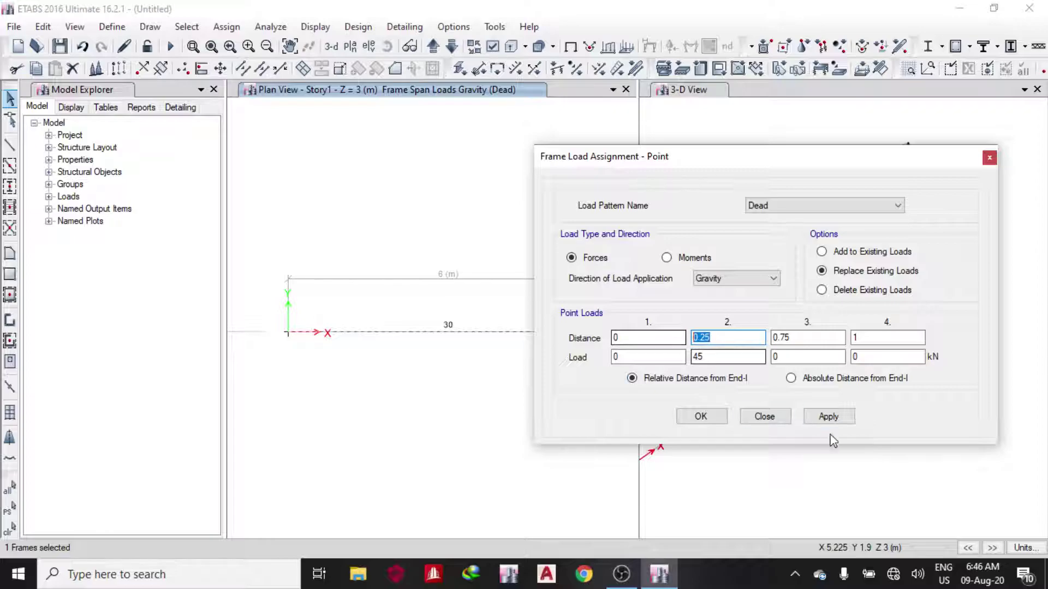
click(791, 379)
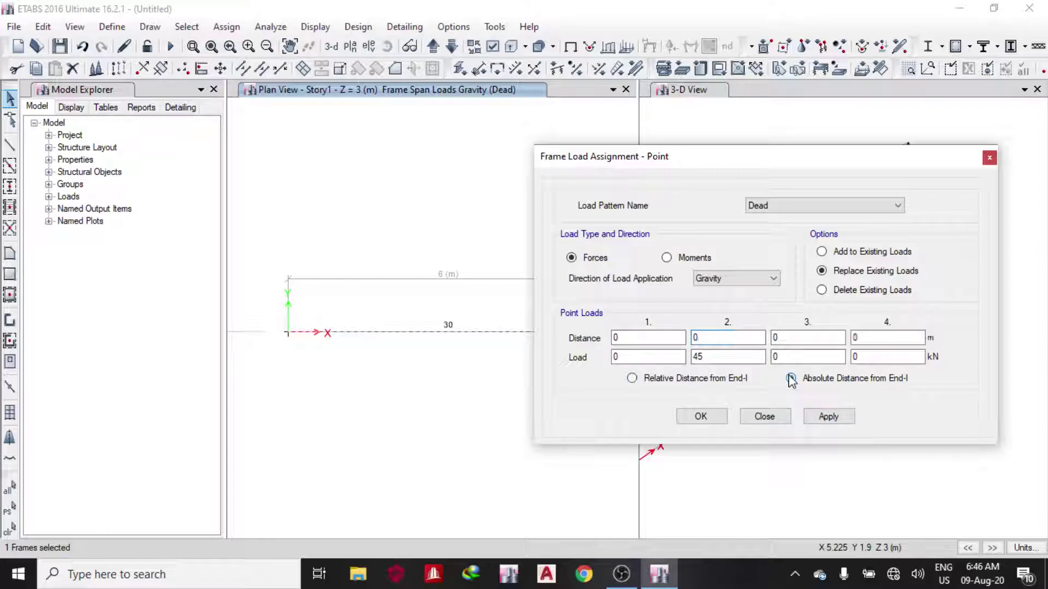
drag(744, 341, 673, 340)
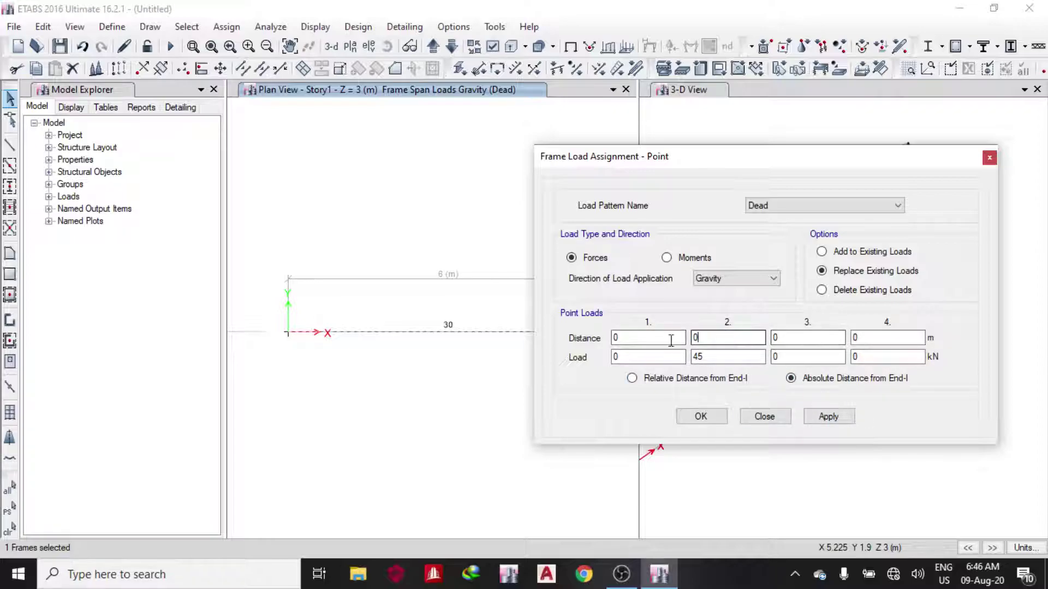
text(3)
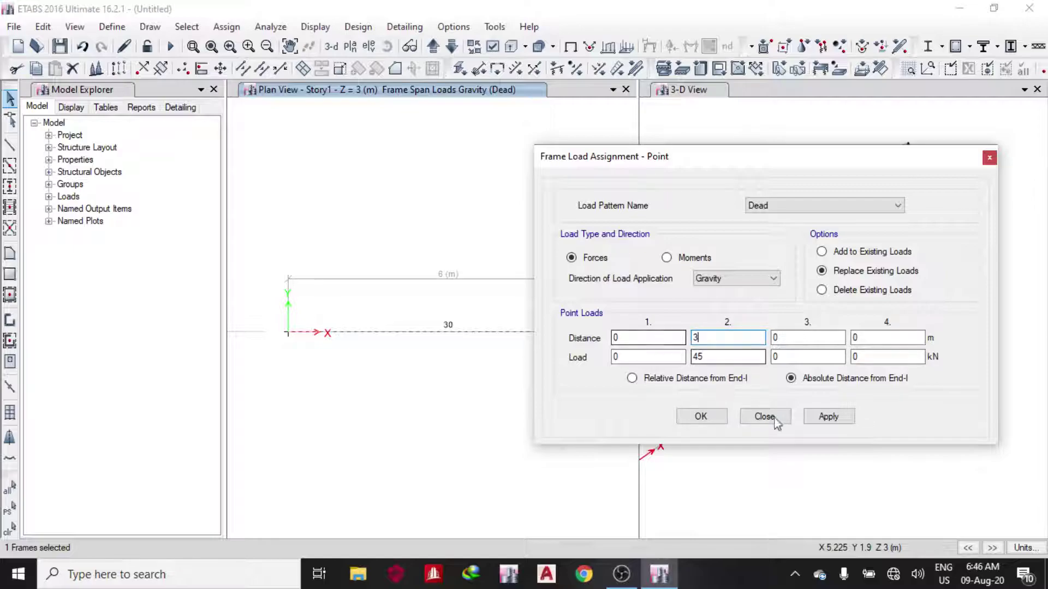
click(828, 417)
click(701, 418)
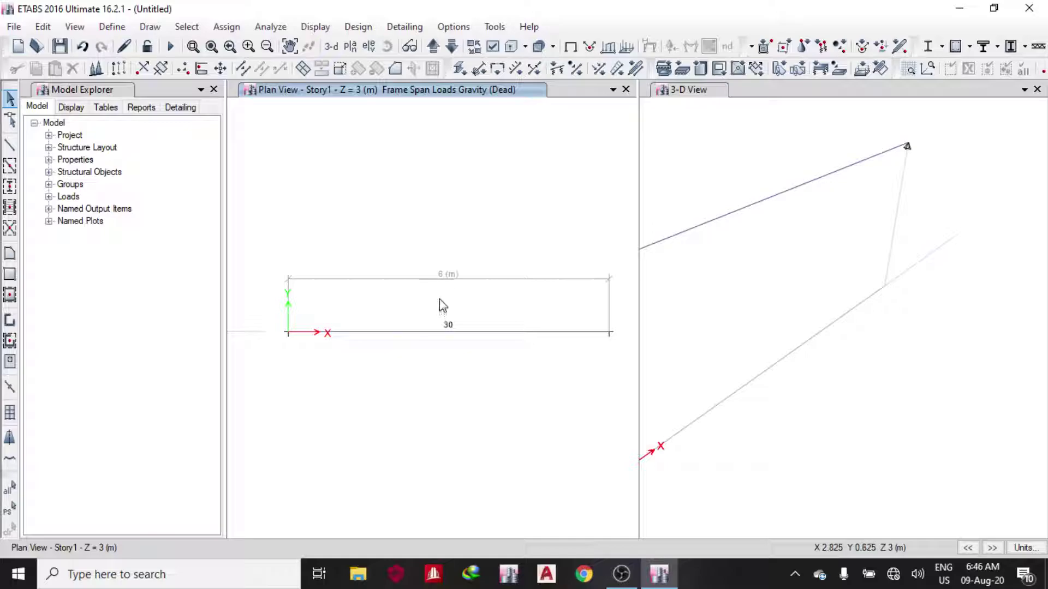
middle_drag(461, 306, 481, 328)
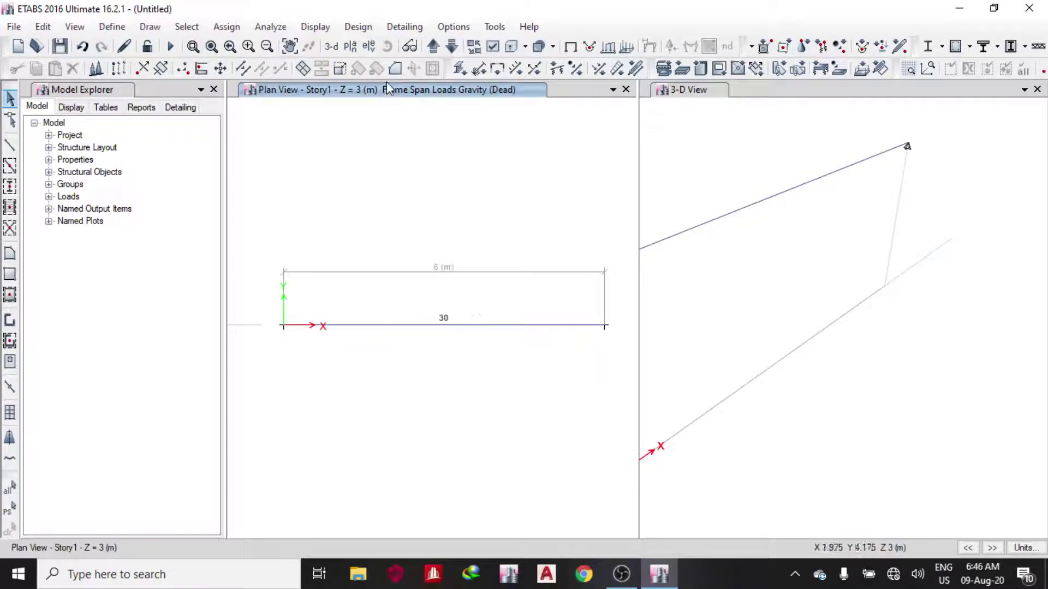
- Generate default concrete frame design combinations, converted to editable user combinations
click(107, 30)
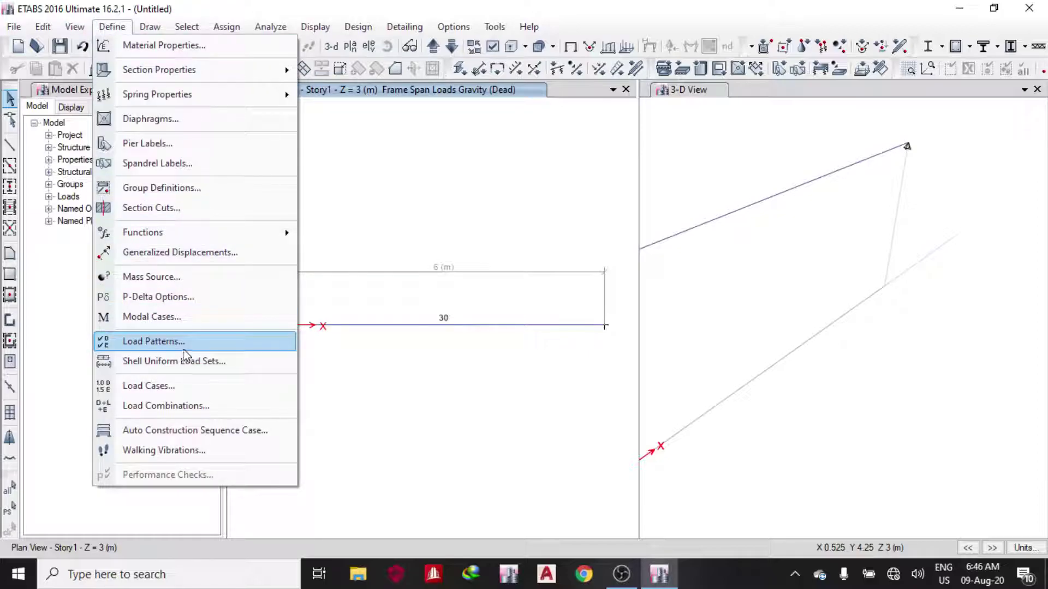
click(186, 406)
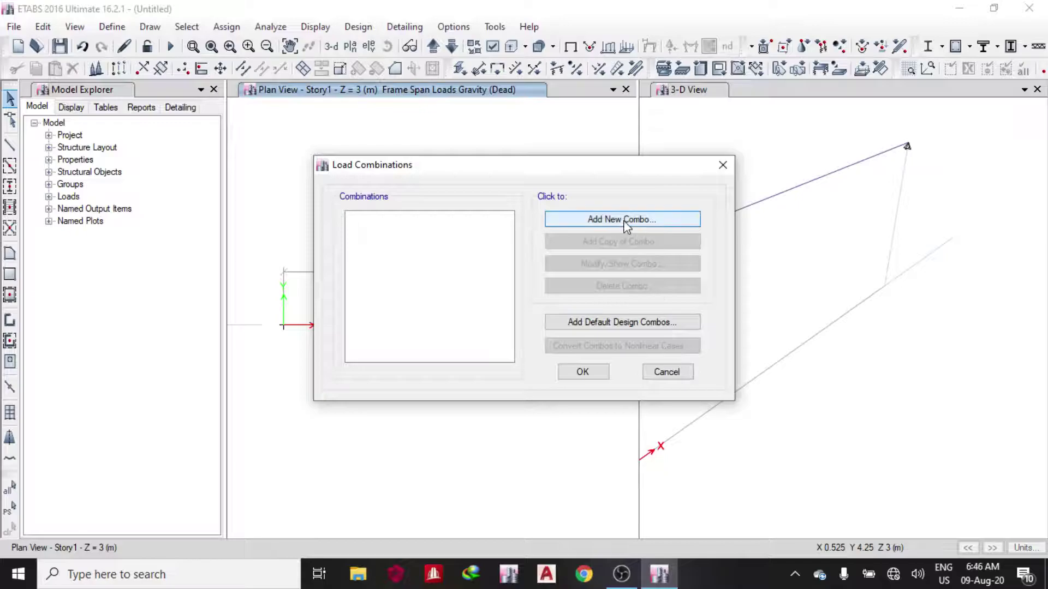
click(610, 323)
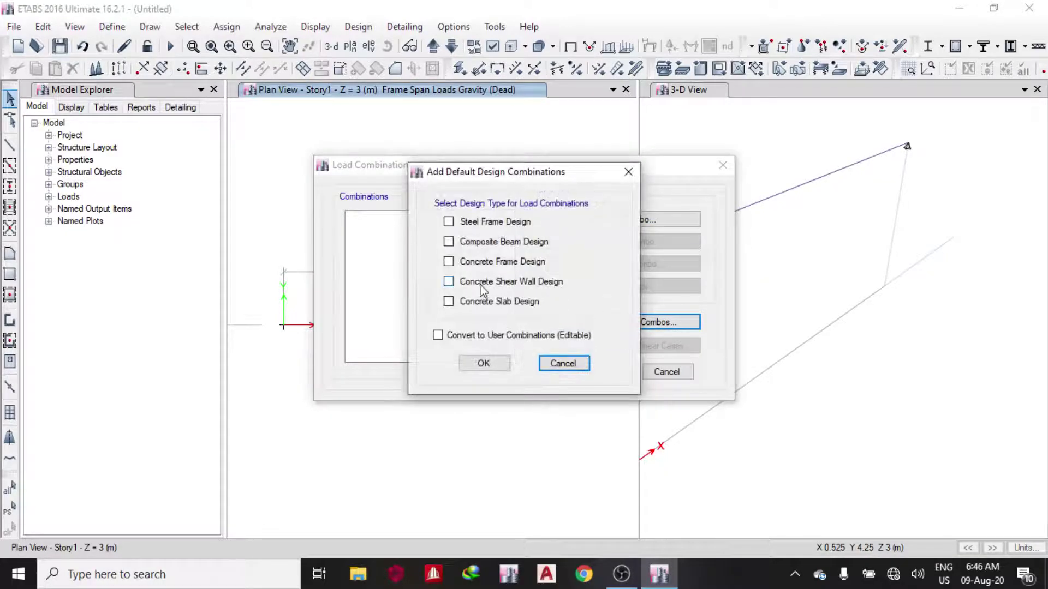
click(473, 270)
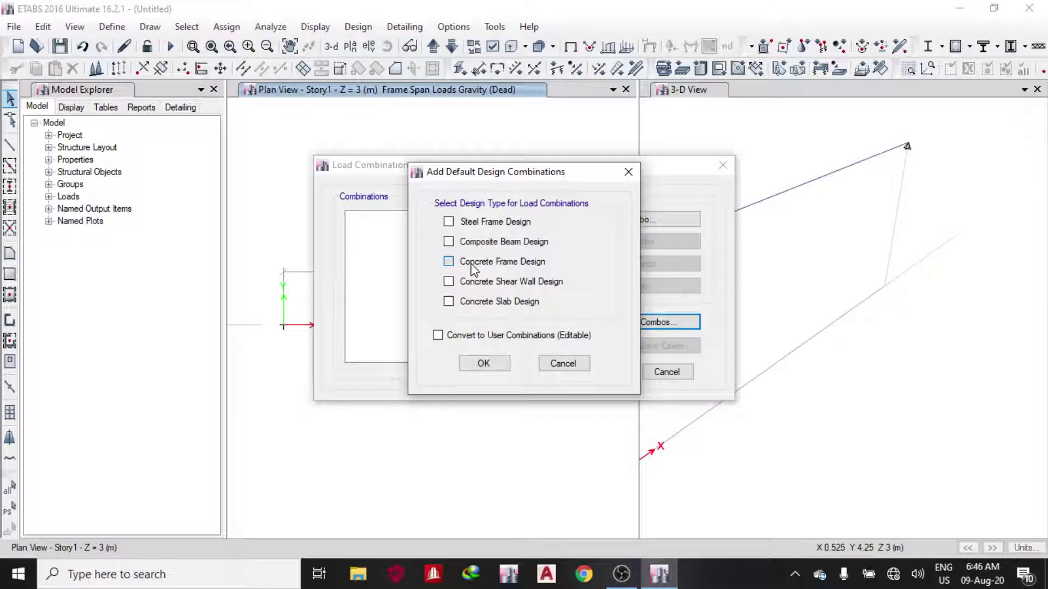
click(494, 336)
click(484, 363)
- Rename the UDCon2 combination (1.35 Dead + 1.5 Live) to 1.35GK+1.5QK
double_click(365, 218)
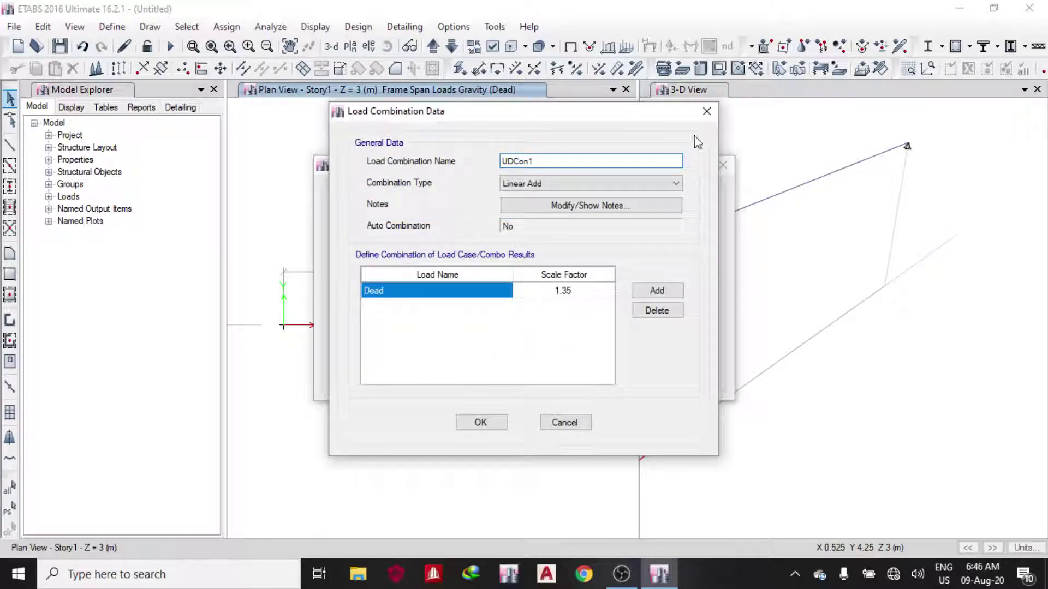
click(706, 110)
double_click(374, 229)
drag(553, 165, 443, 173)
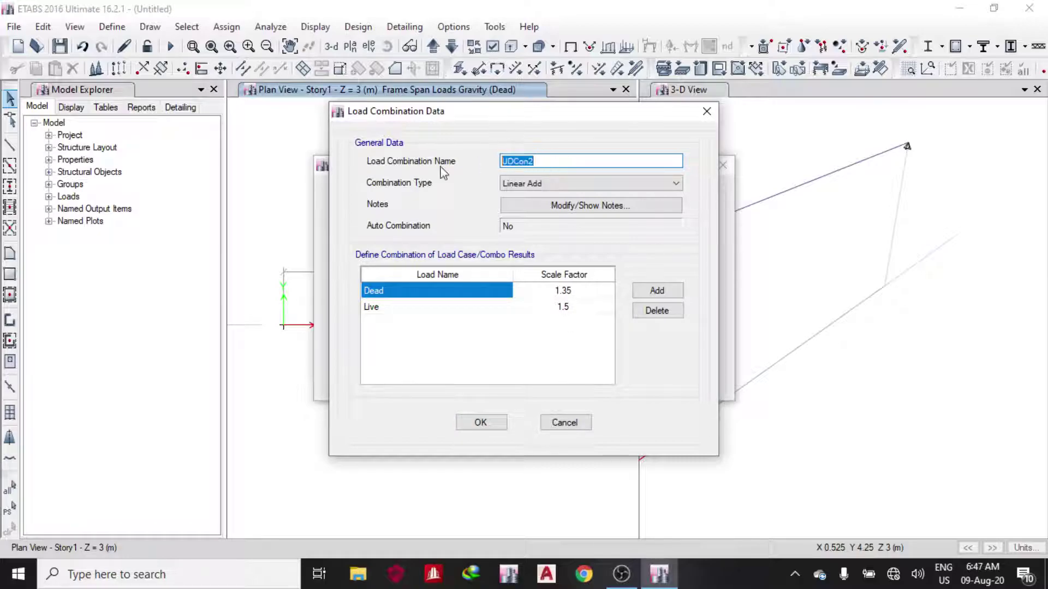
text(1.35GK+1.5Q)
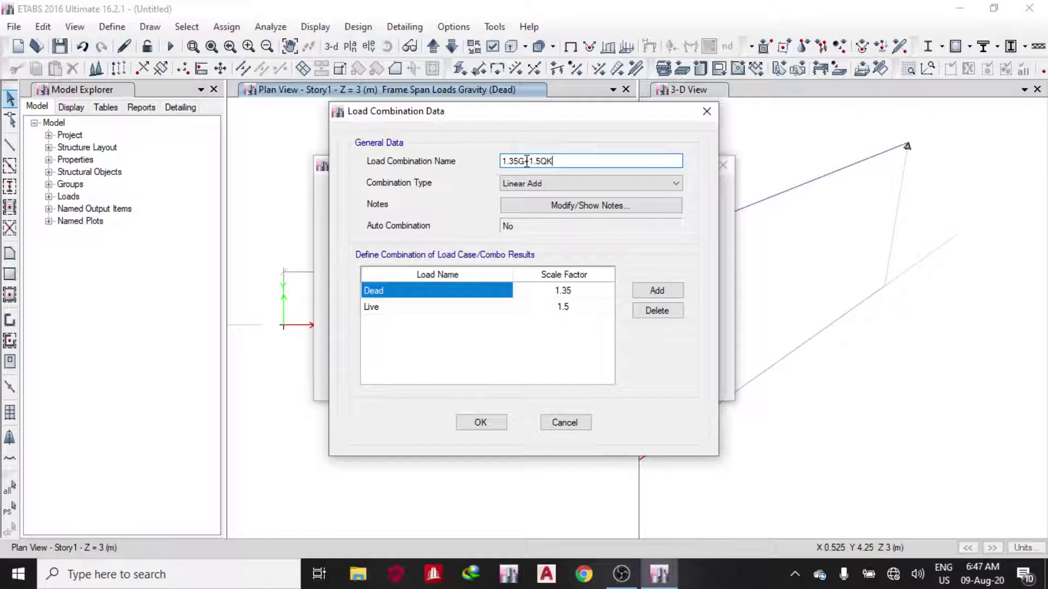
text(K)
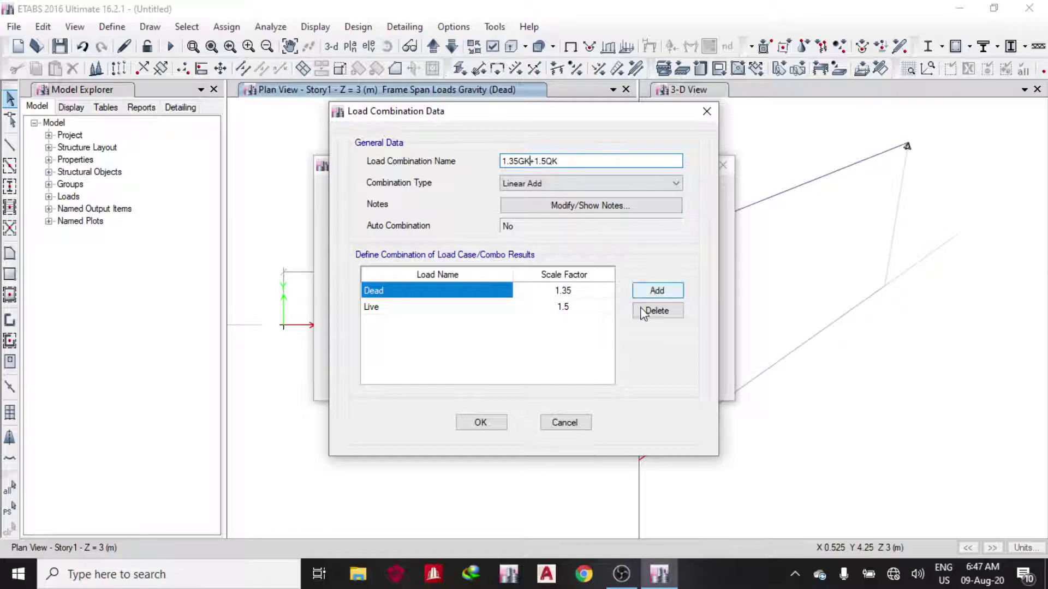
click(480, 422)
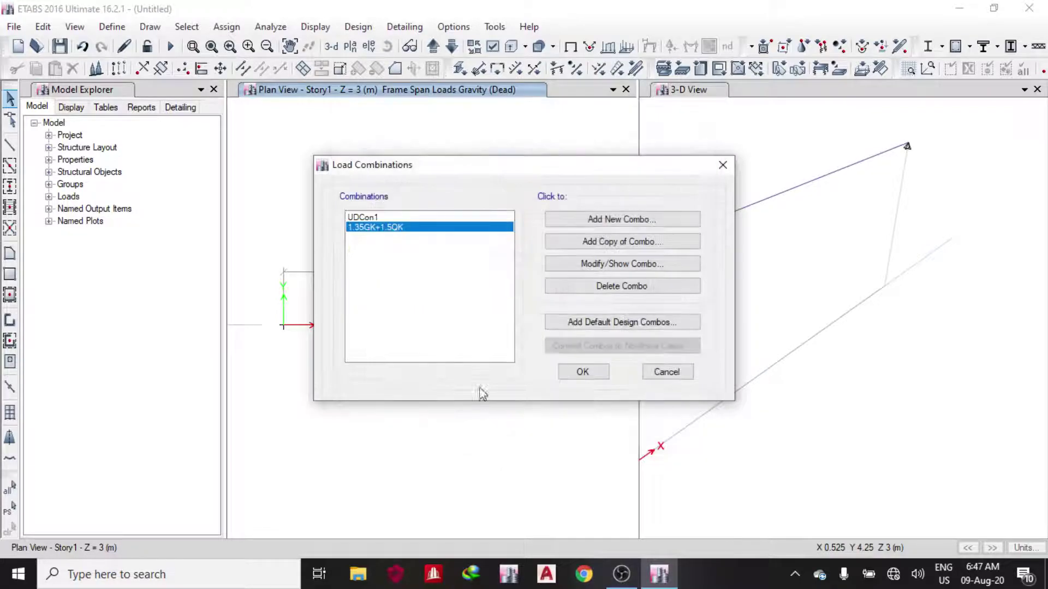
click(582, 373)
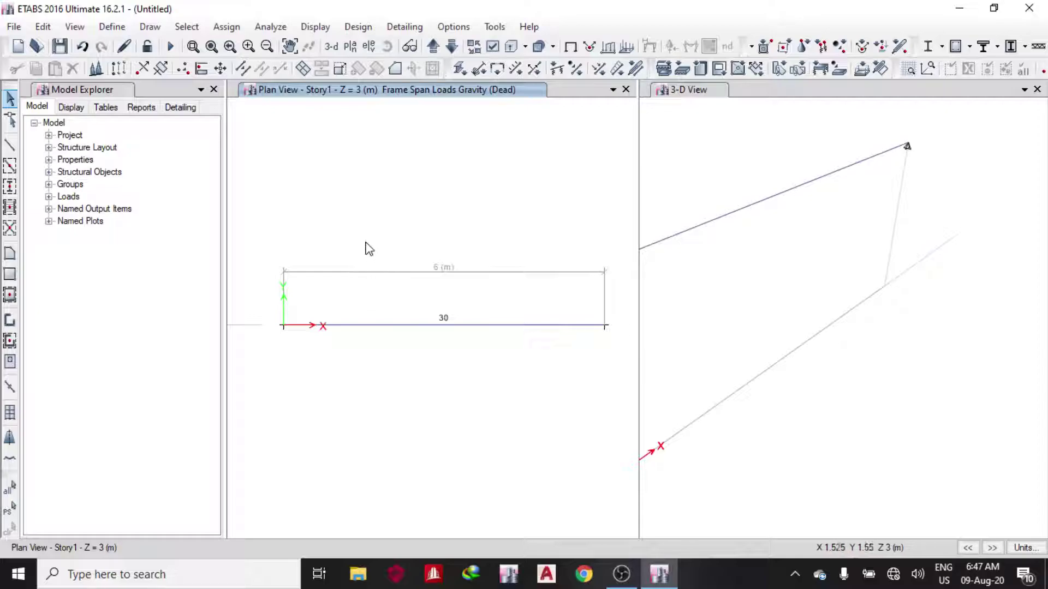
- Check the model with all checks selected and dismiss the no-warnings report
click(271, 27)
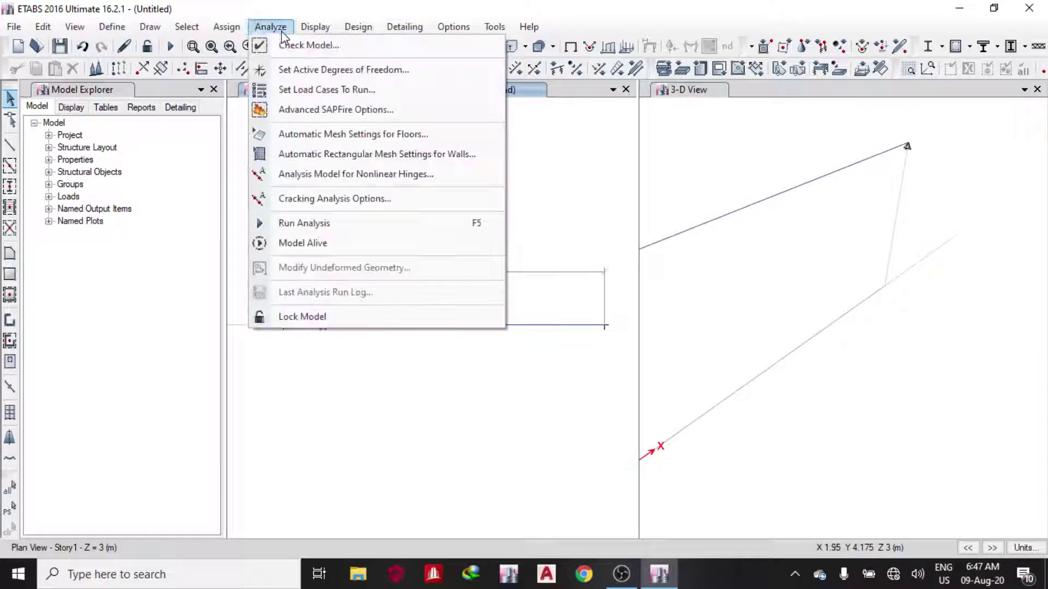
click(289, 45)
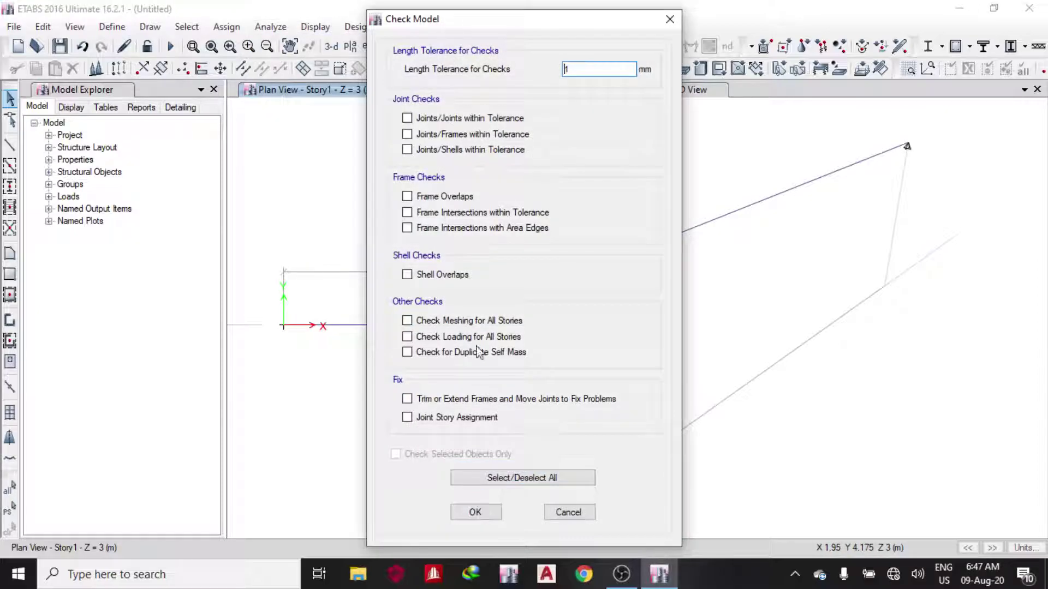
click(494, 478)
click(476, 511)
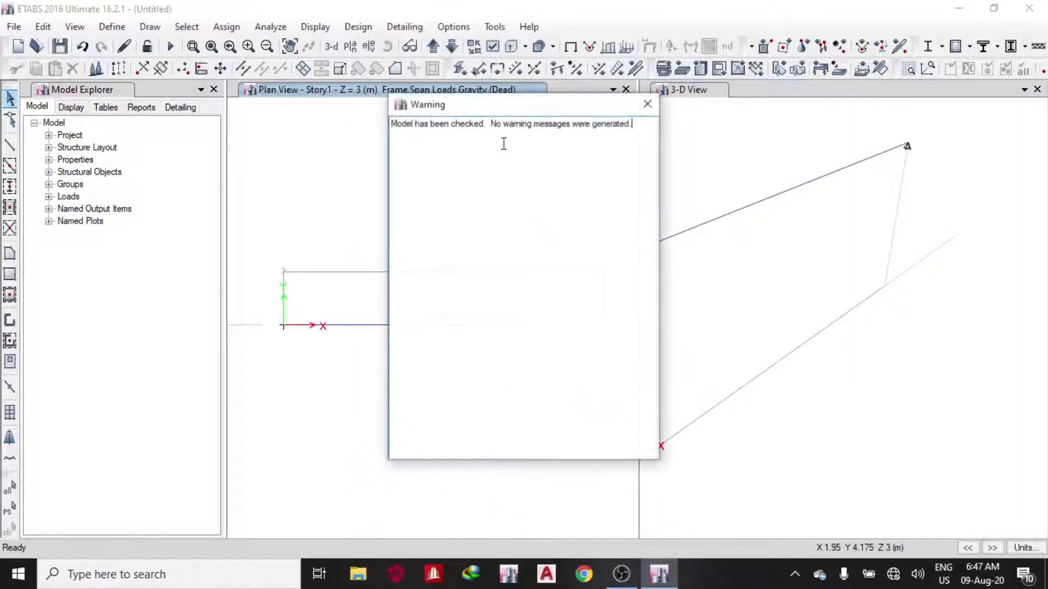
click(649, 107)
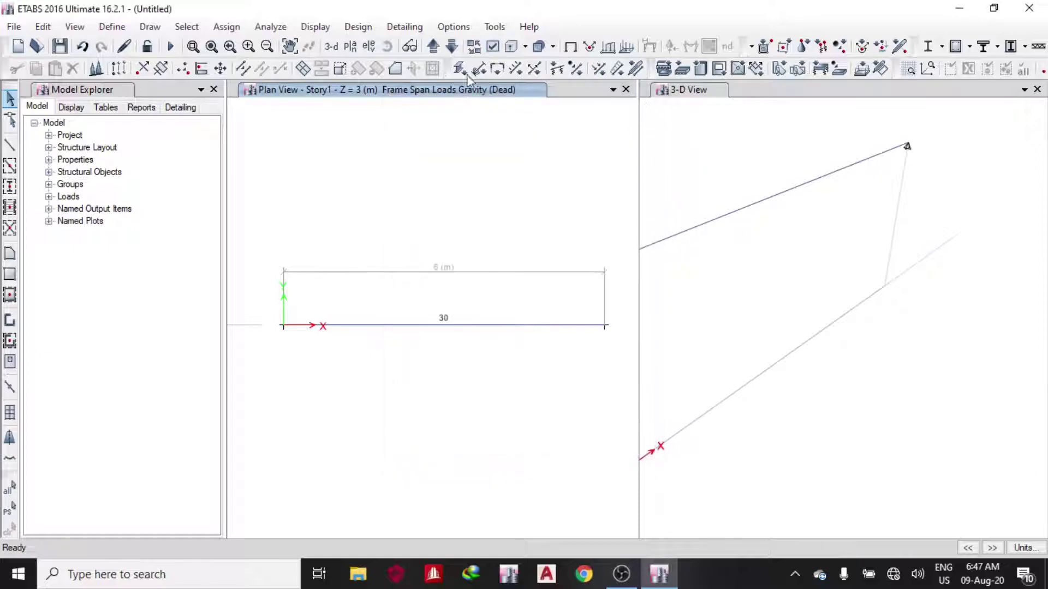
- Save the model as 6M BEAM TUTORIAL 2 and run the analysis
click(170, 47)
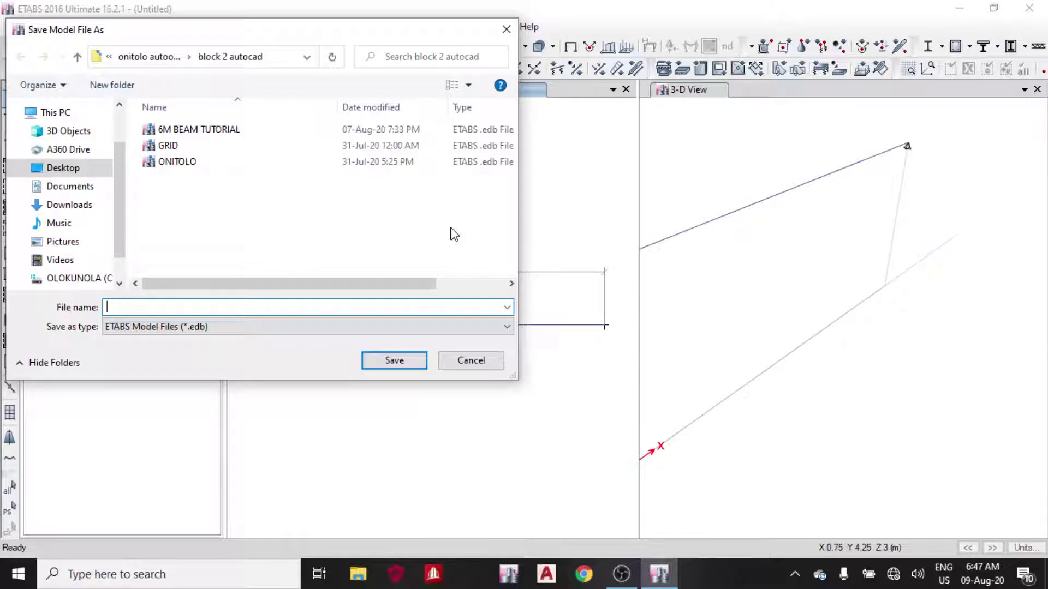
click(229, 131)
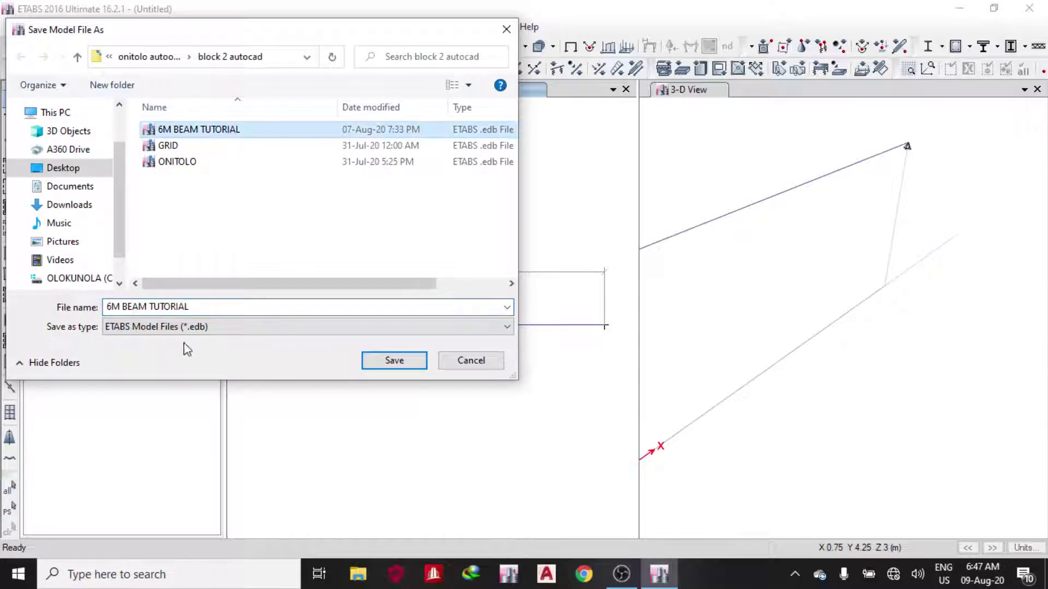
click(204, 306)
click(217, 302)
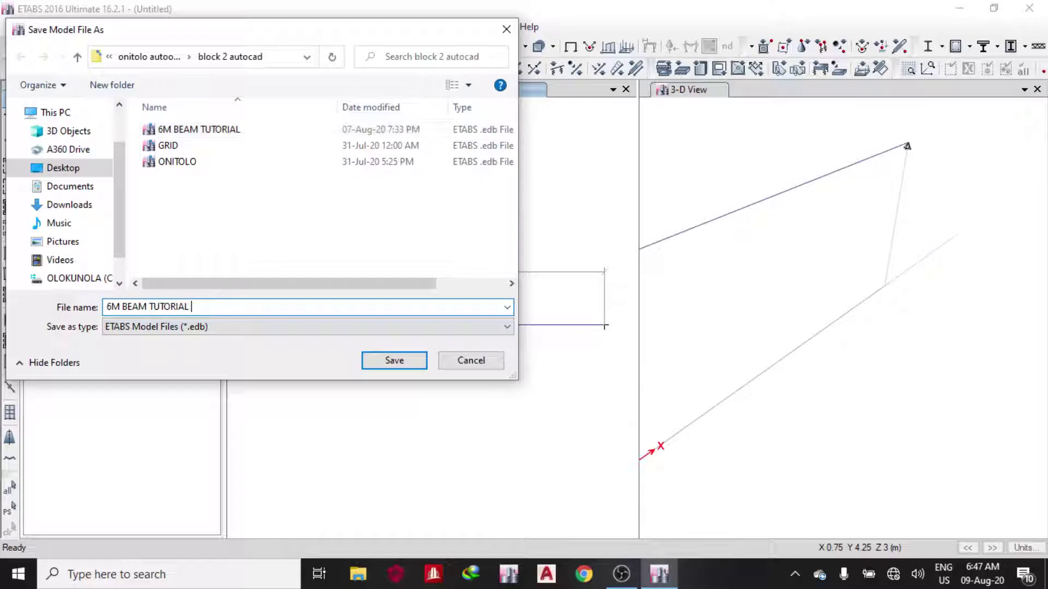
click(368, 368)
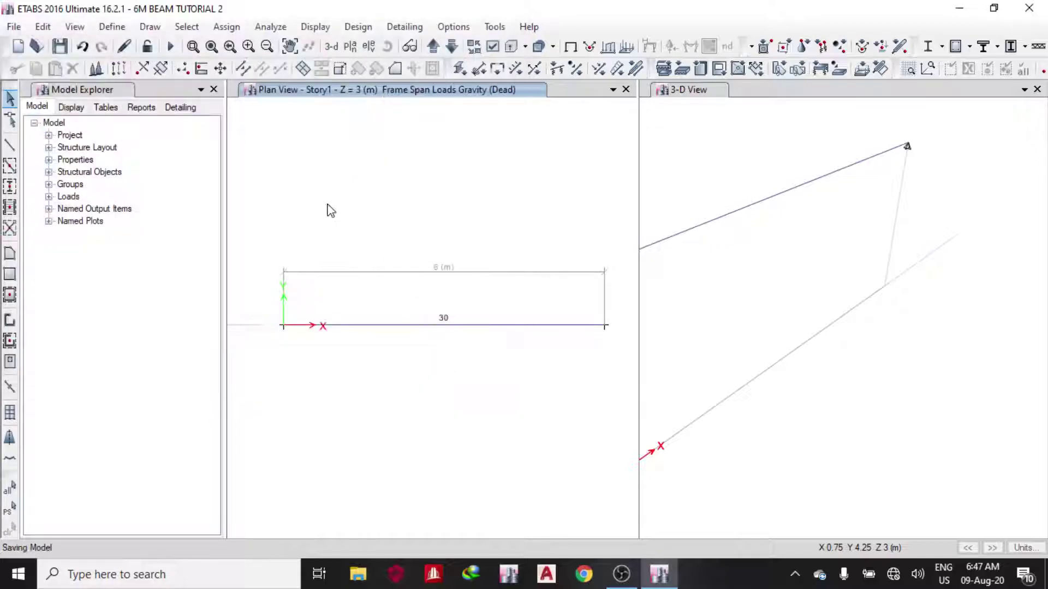
key(F5)
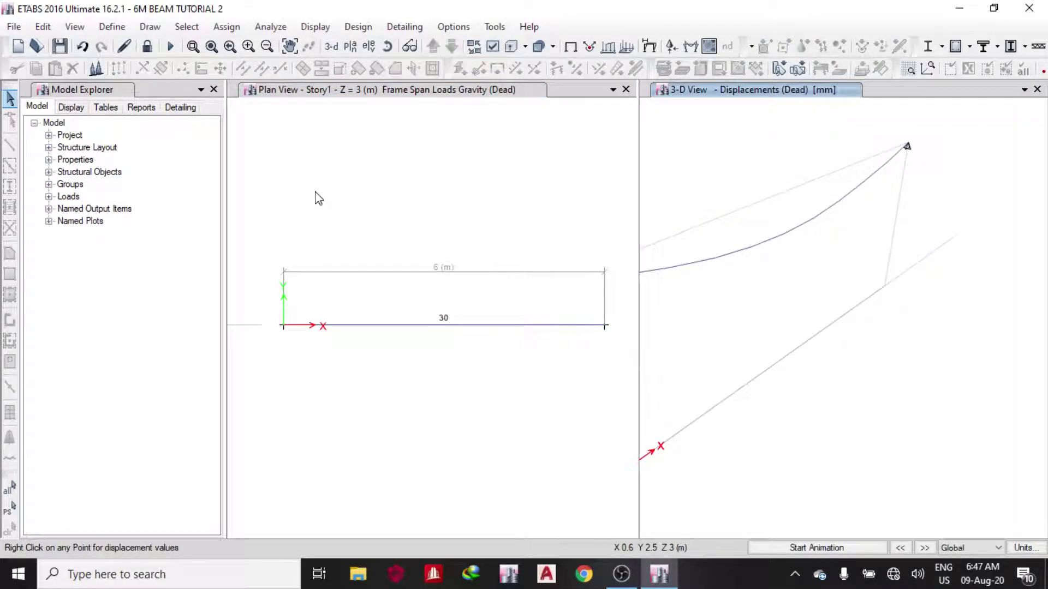
- Plot the Dead load Moment 3-3 and Moment 2-2 diagrams, returning to Moment 3-3
click(708, 46)
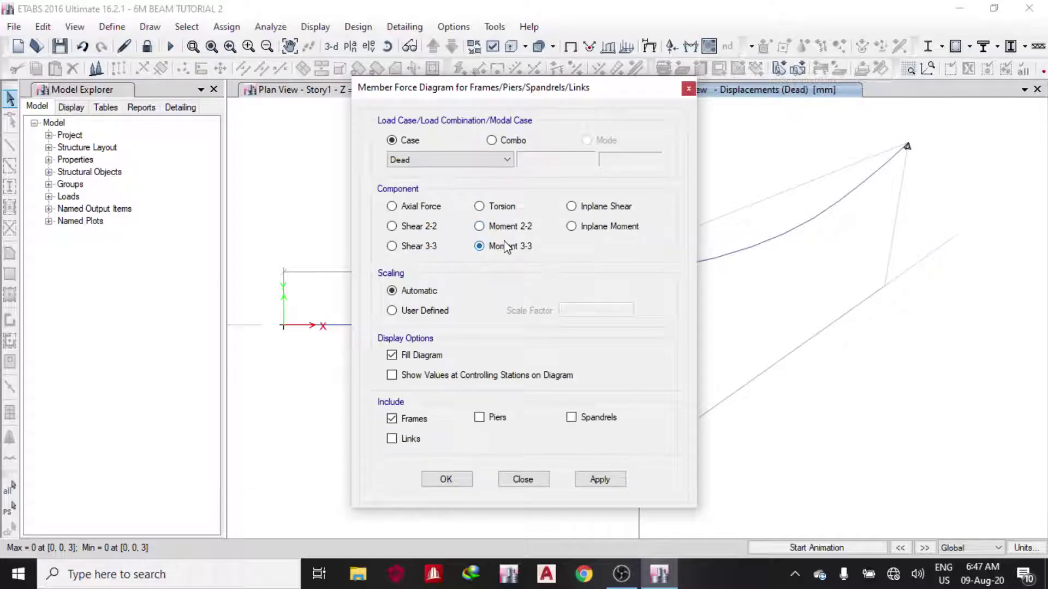
click(602, 481)
drag(513, 96, 453, 153)
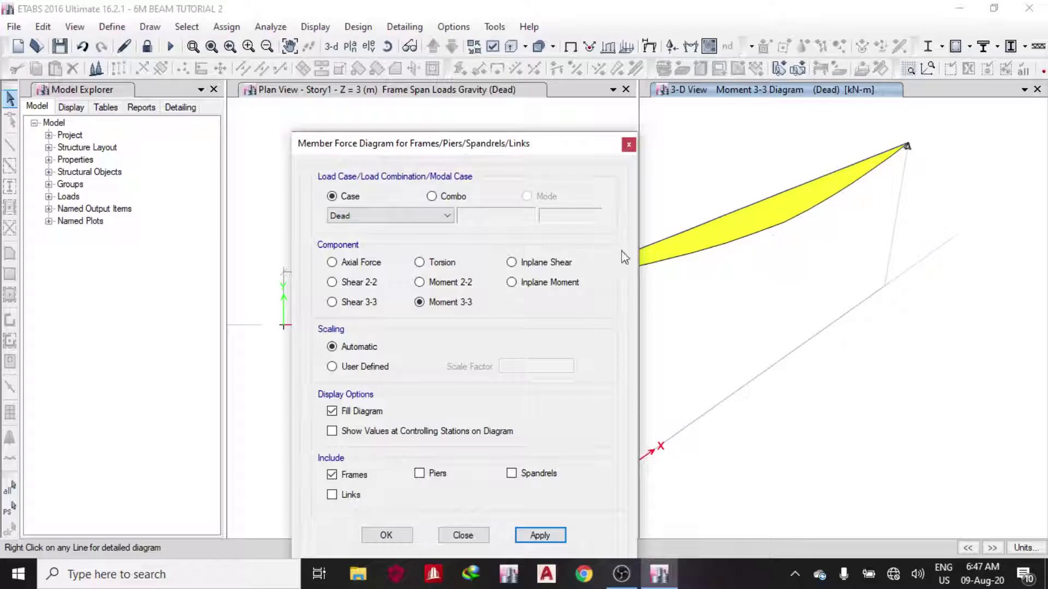
click(431, 285)
click(538, 533)
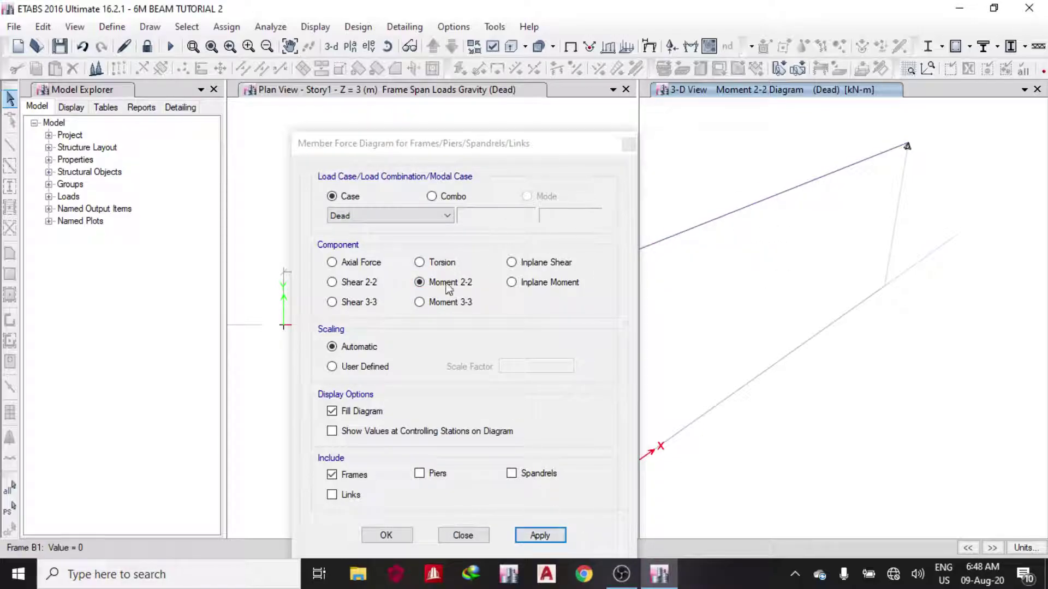
click(444, 303)
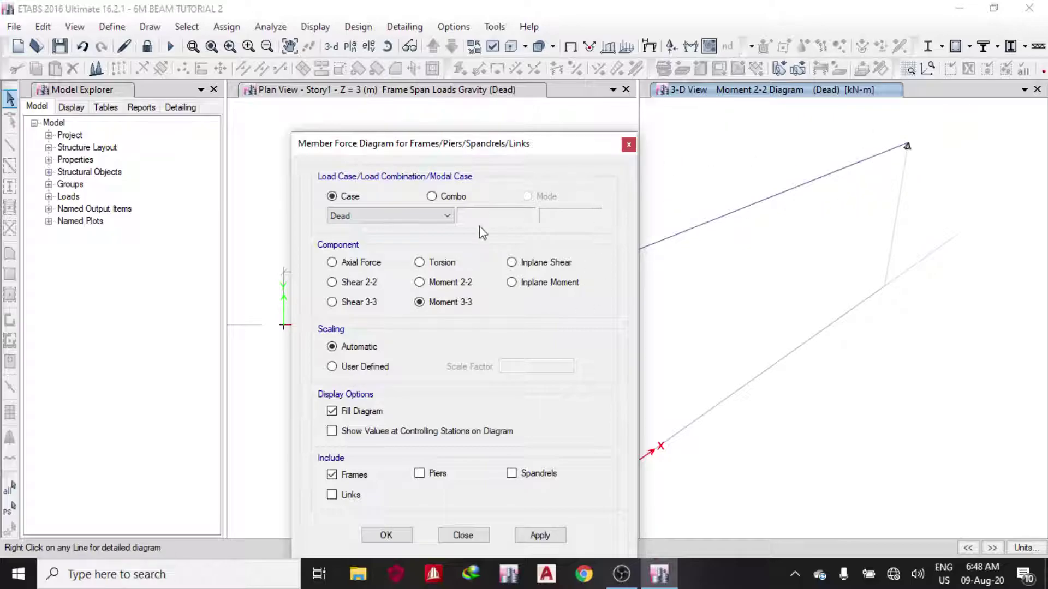
- Plot the Moment 3-3 diagram for the 1.35GK+1.5QK combination
click(432, 195)
click(418, 216)
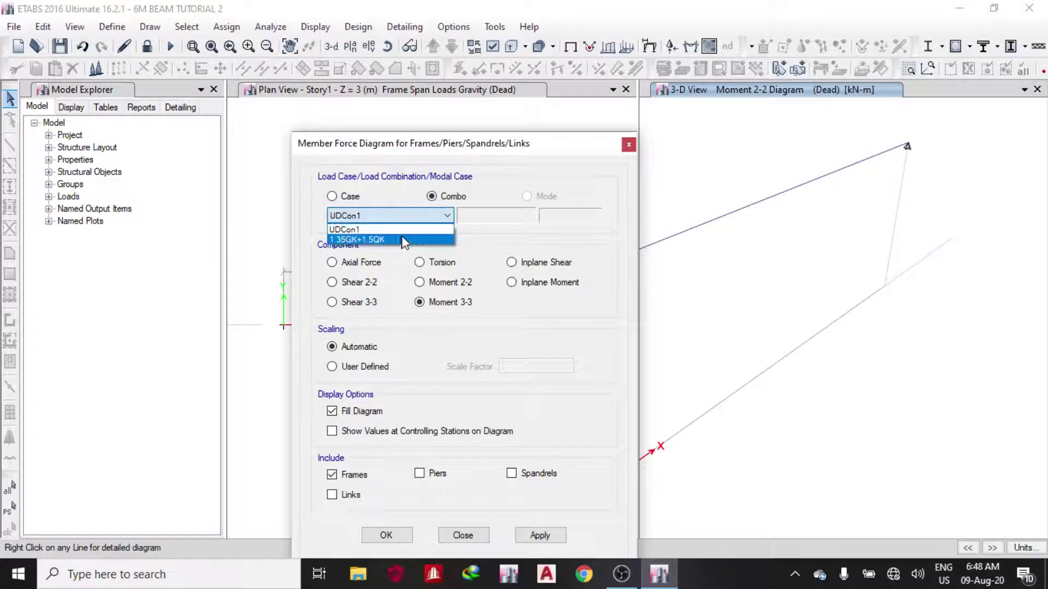
click(404, 240)
click(551, 535)
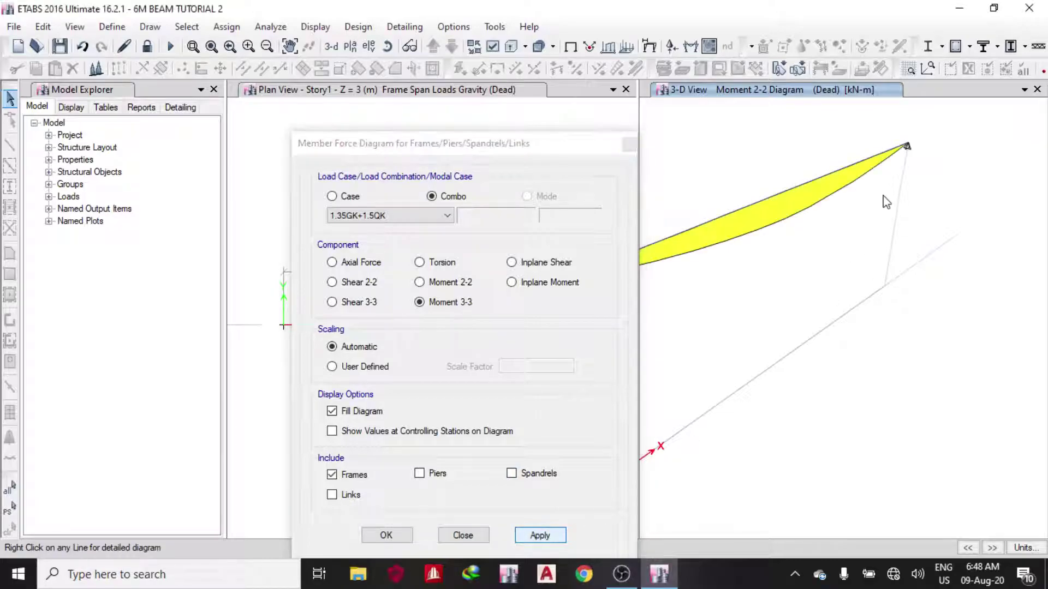
- Show the Shear 2-2 diagram for 1.35GK+1.5QK and close the diagram settings
click(354, 283)
click(539, 535)
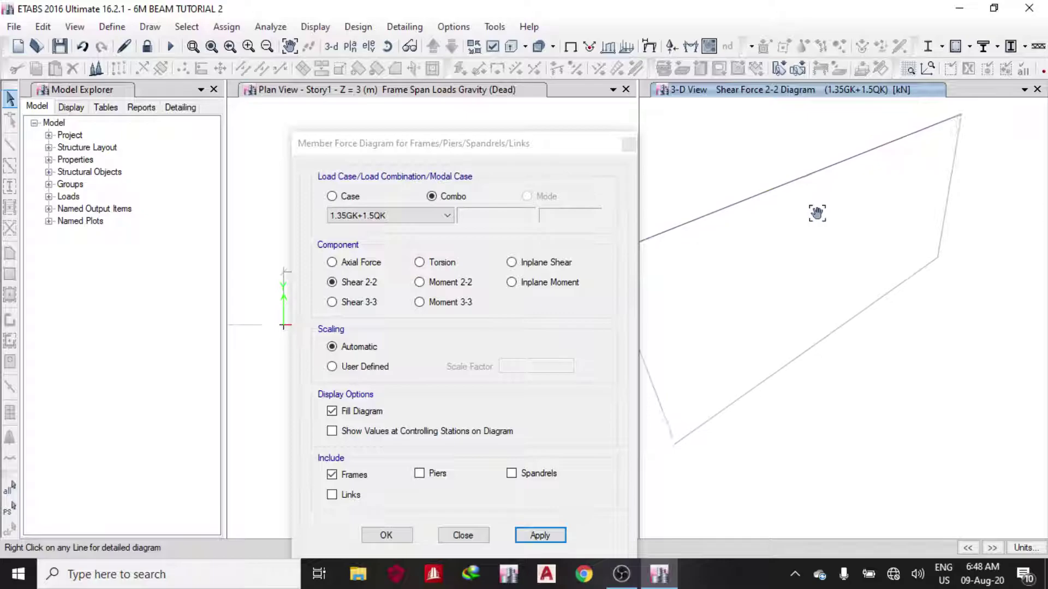
mouse_move(908, 200)
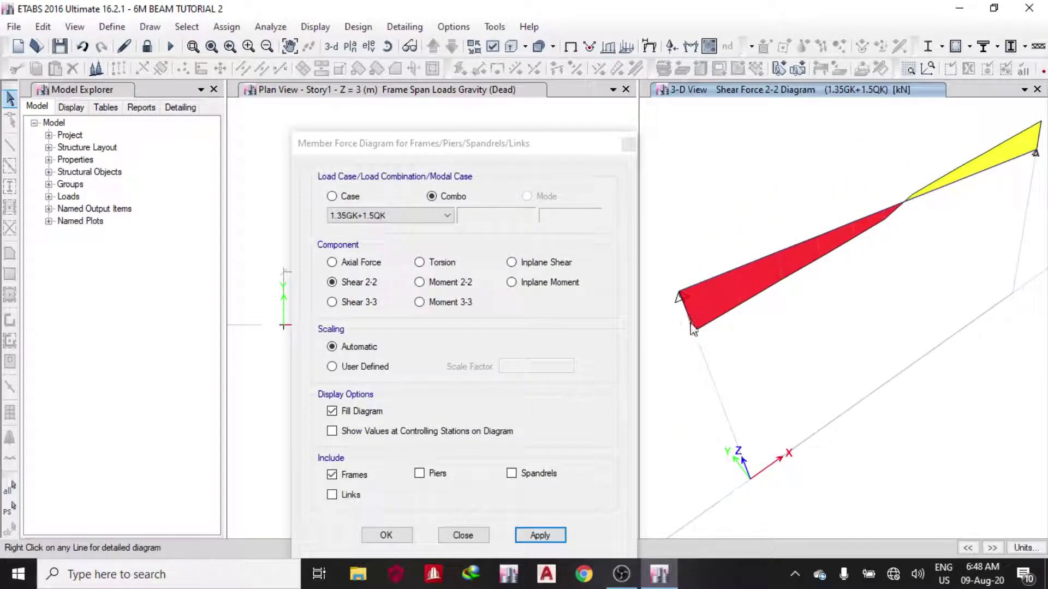
click(628, 143)
scroll(713, 185, down, 5)
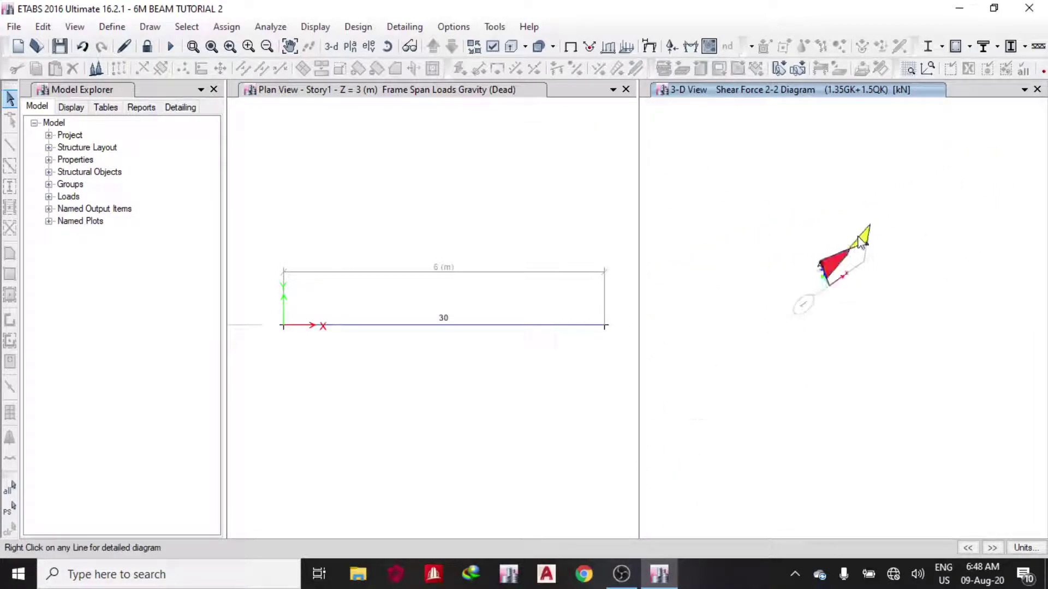
scroll(861, 243, up, 5)
click(971, 47)
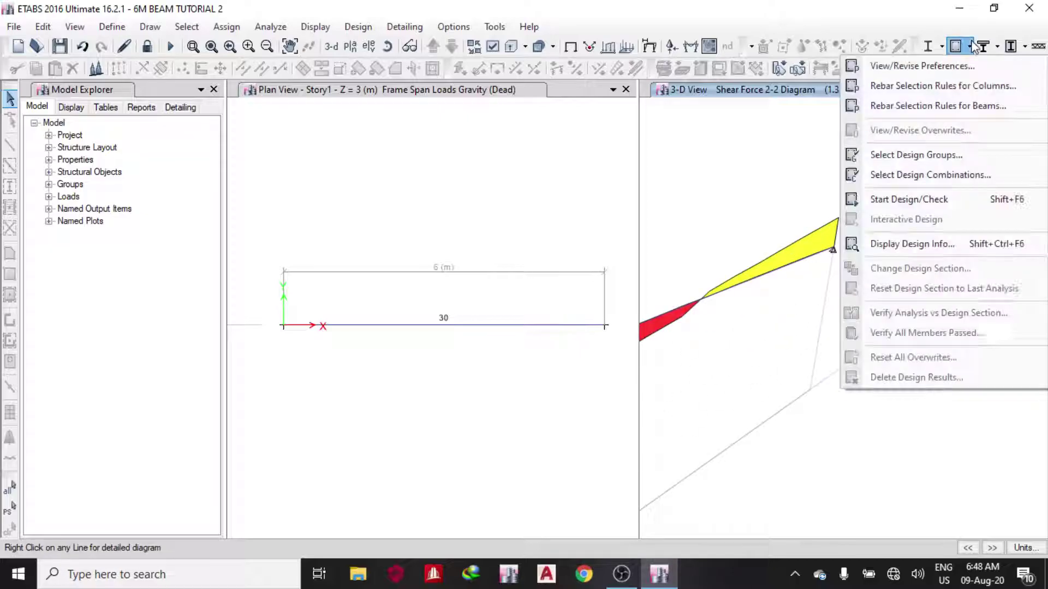
- Run the Eurocode 2-2004 concrete design and select the beam, showing 99/1912 reinforcement at midspan
click(936, 198)
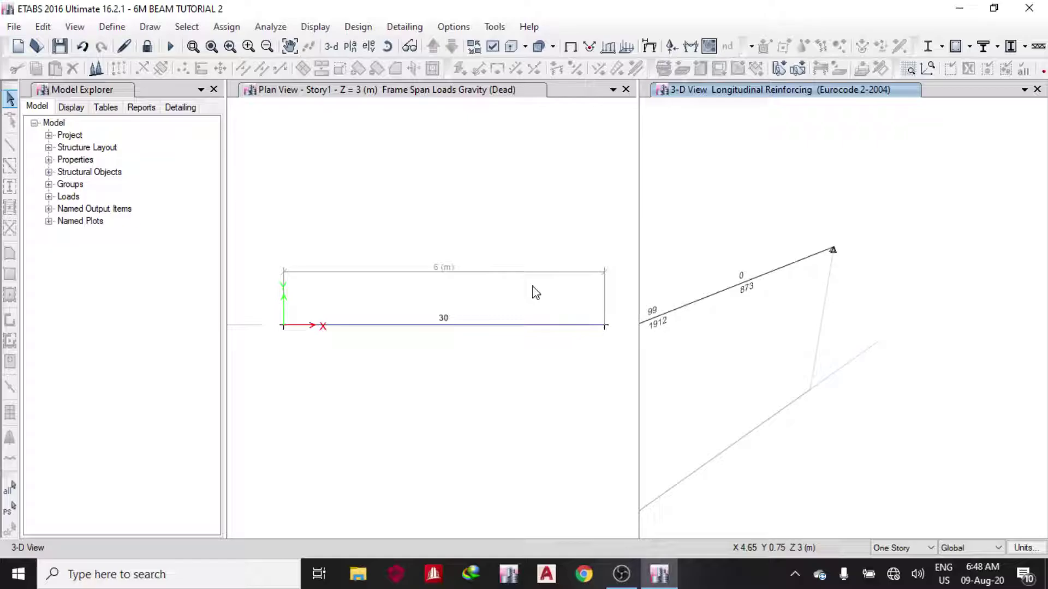
scroll(762, 290, up, 3)
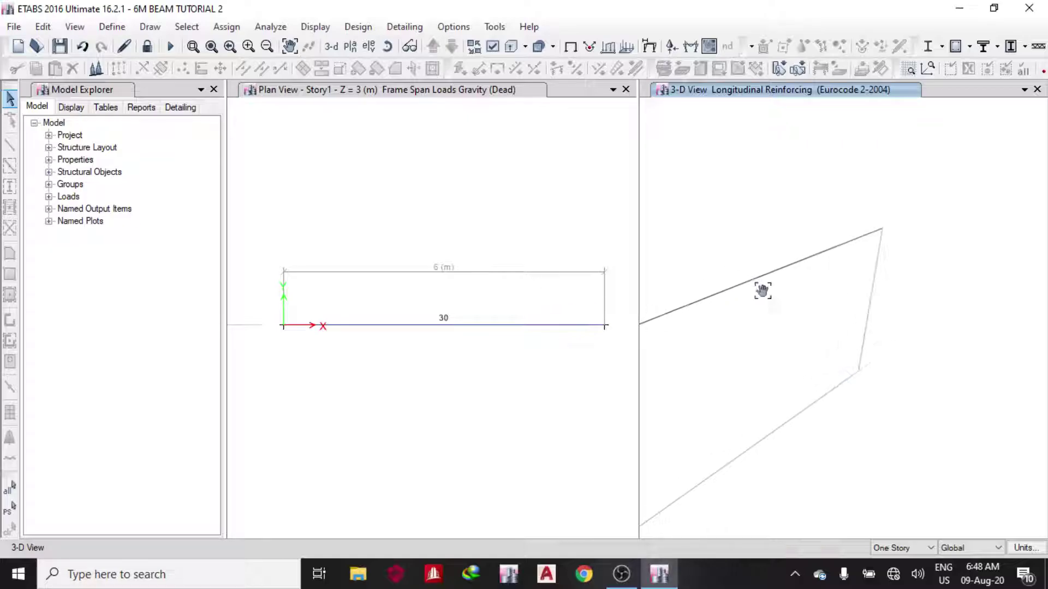
scroll(764, 294, down, 2)
scroll(773, 322, up, 2)
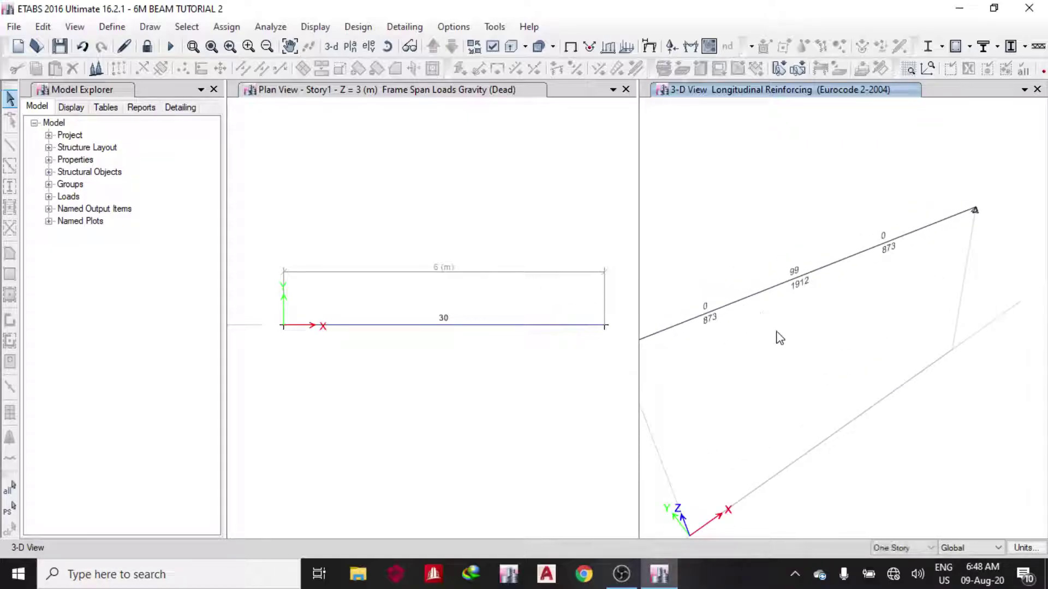
middle_drag(749, 274, 813, 264)
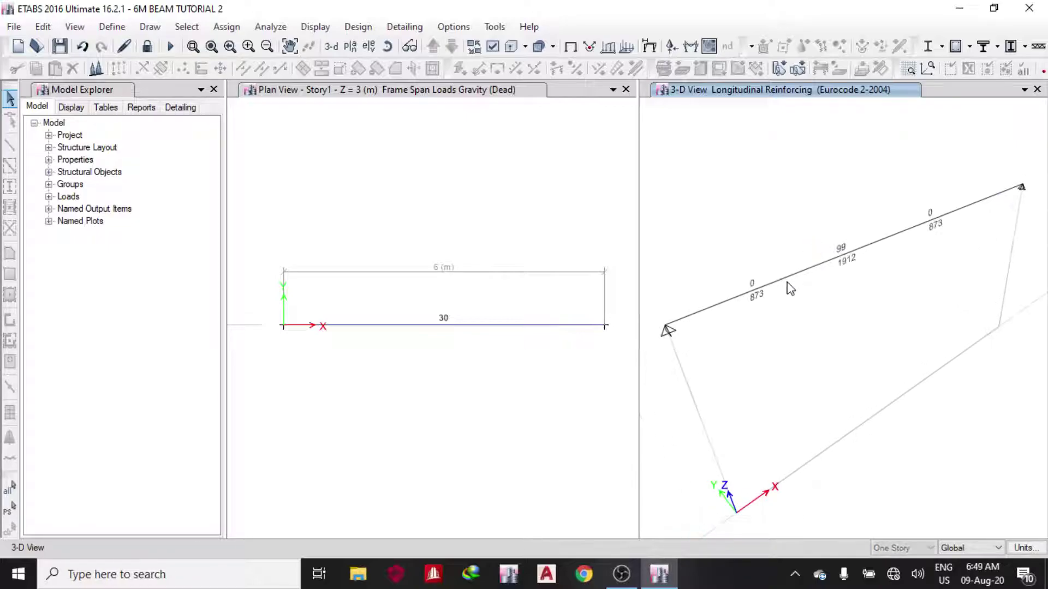
click(731, 302)
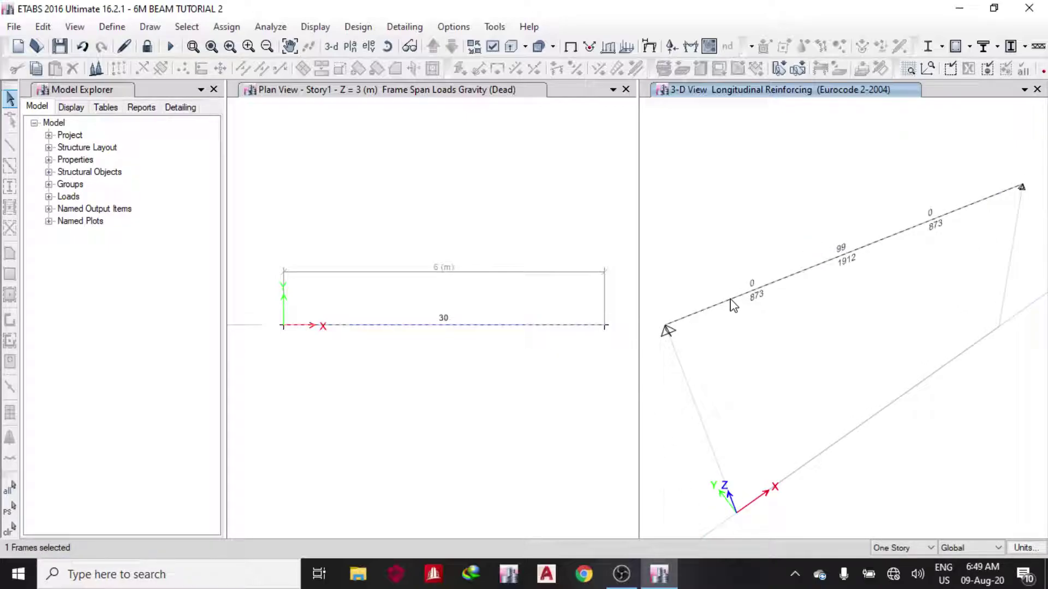
- Read beam B1's design summary report (99 top, 1912 bottom, 184 shear), then close it
right_click(733, 305)
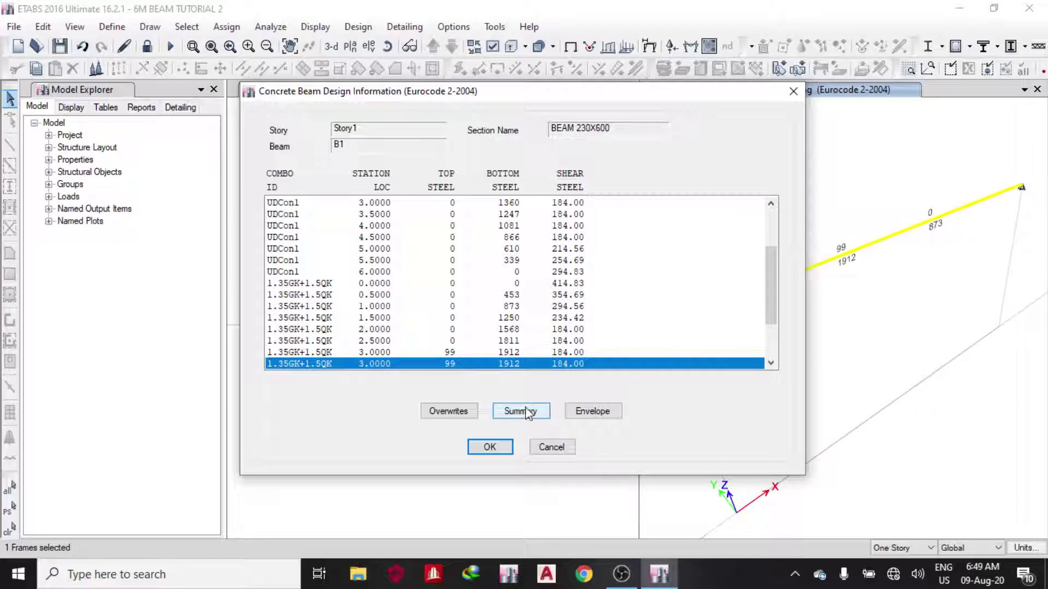
click(520, 412)
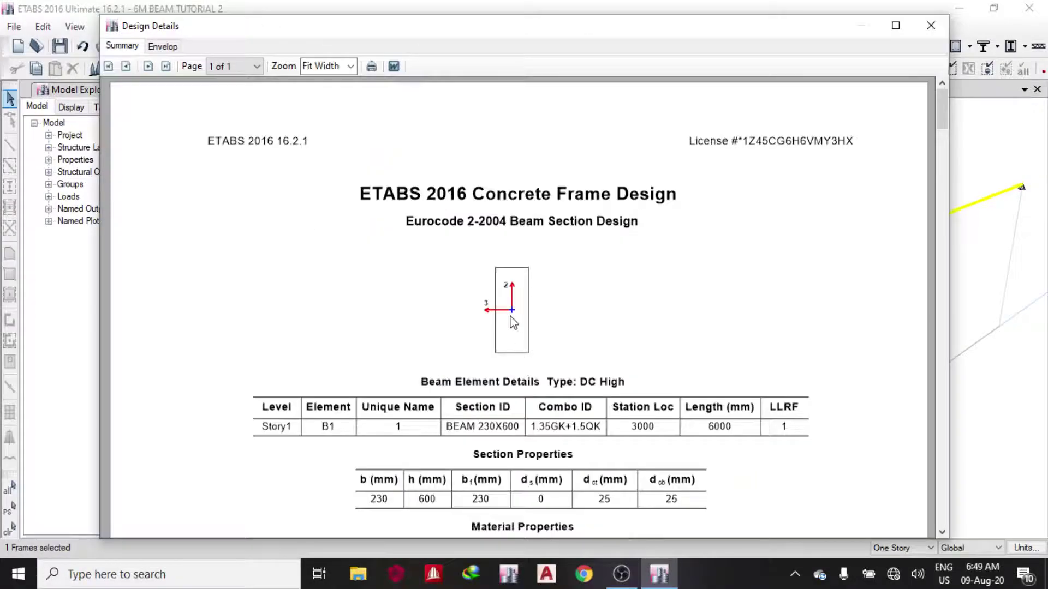
scroll(527, 297, down, 2)
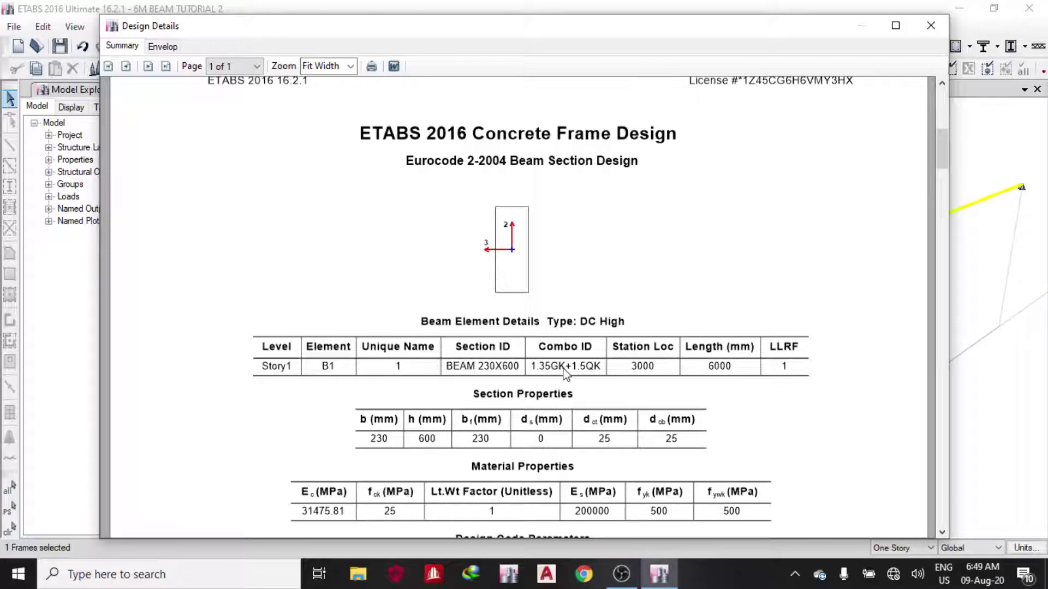
scroll(566, 373, down, 2)
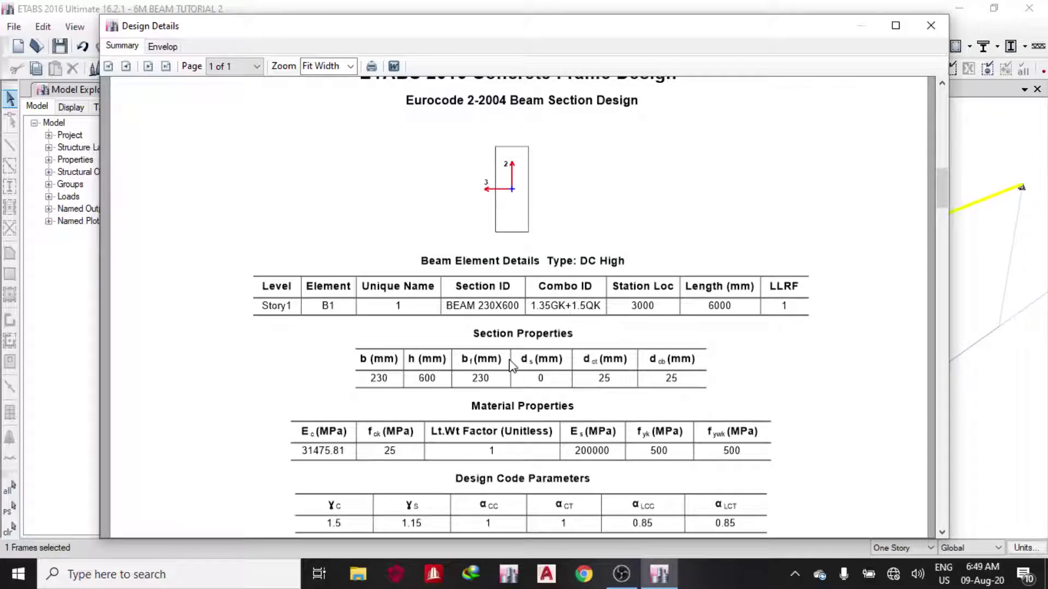
scroll(491, 368, down, 2)
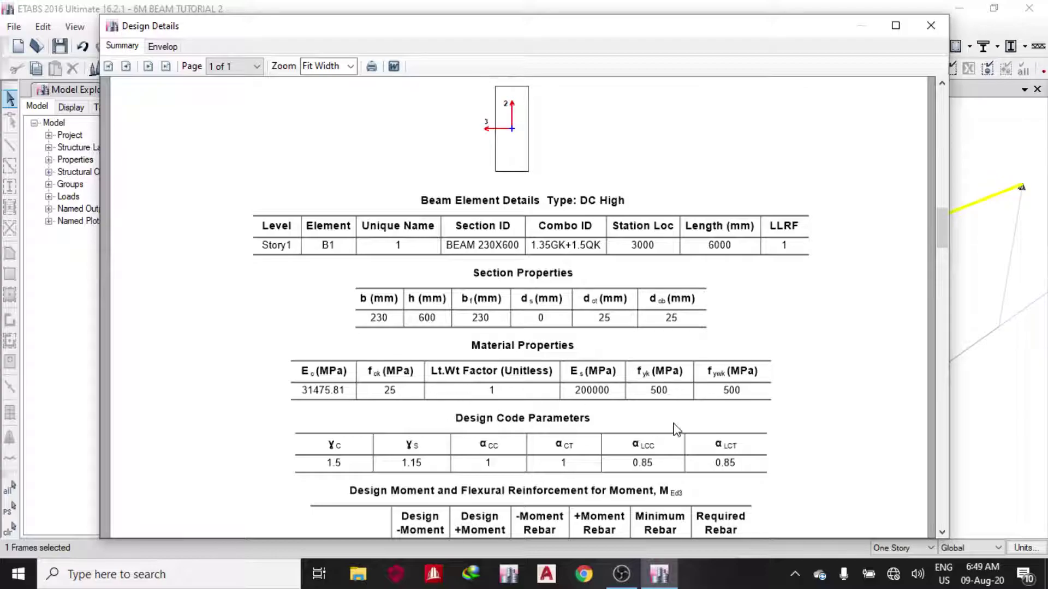
scroll(671, 429, down, 4)
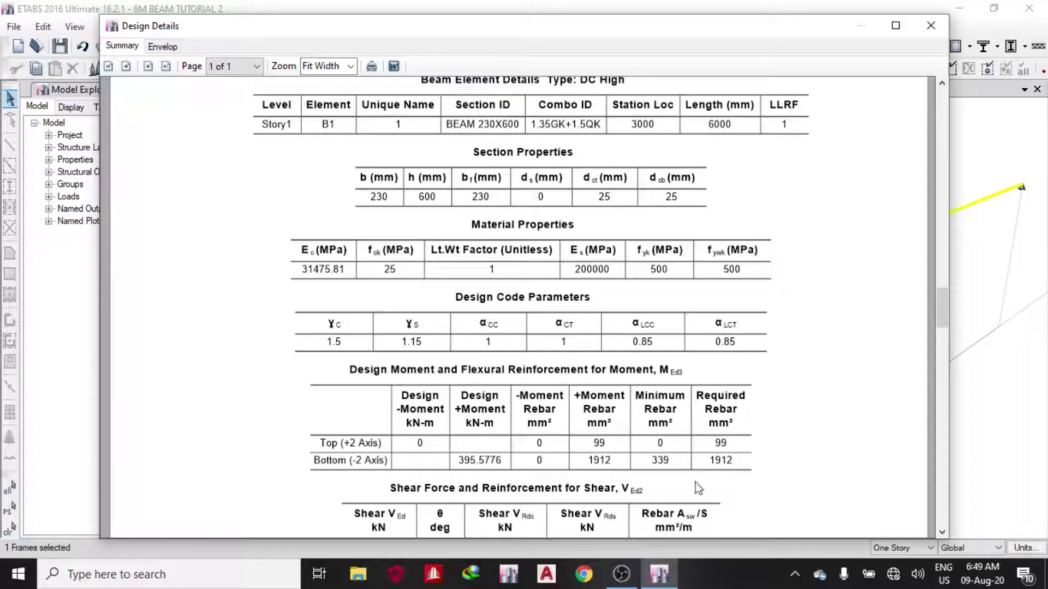
scroll(635, 366, down, 3)
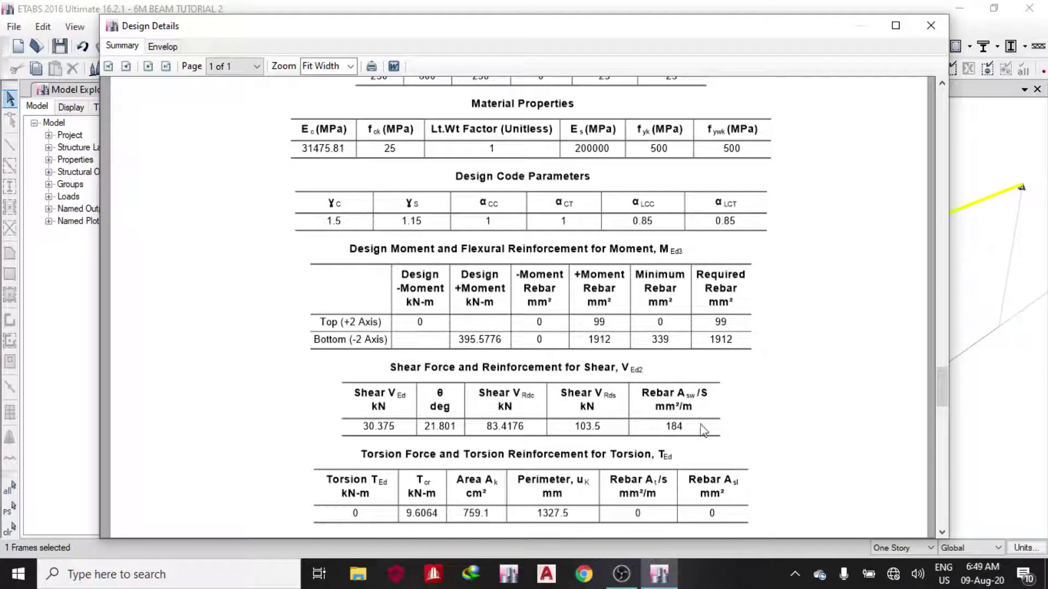
scroll(670, 382, down, 3)
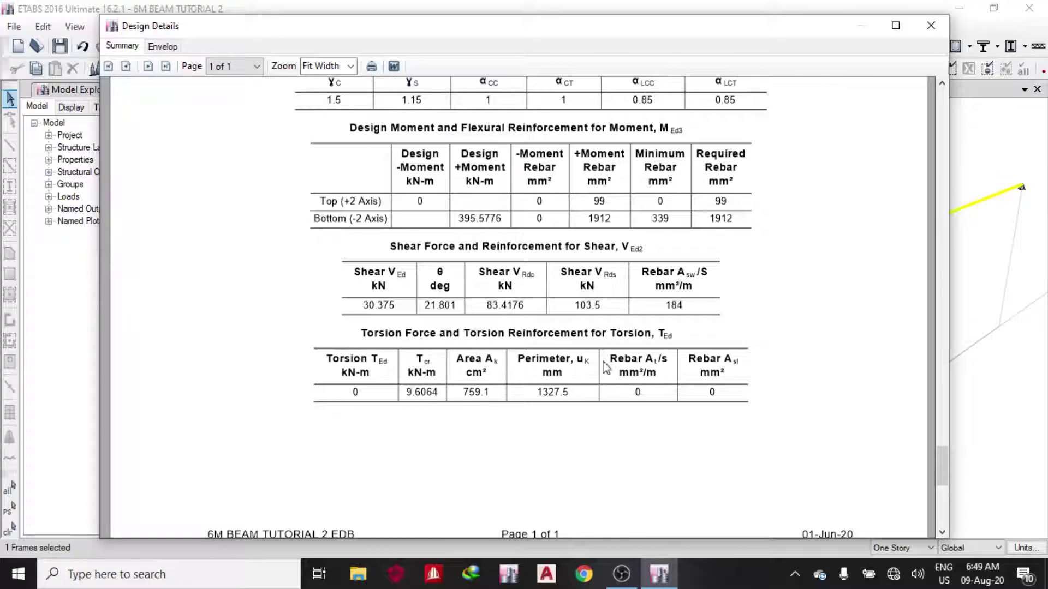
scroll(606, 367, down, 2)
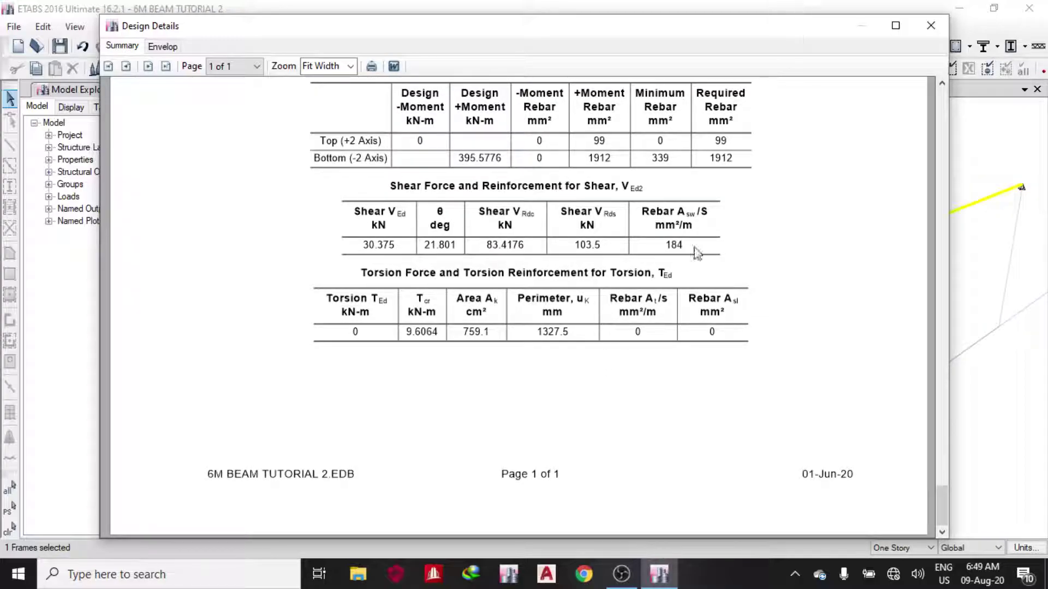
scroll(695, 250, up, 15)
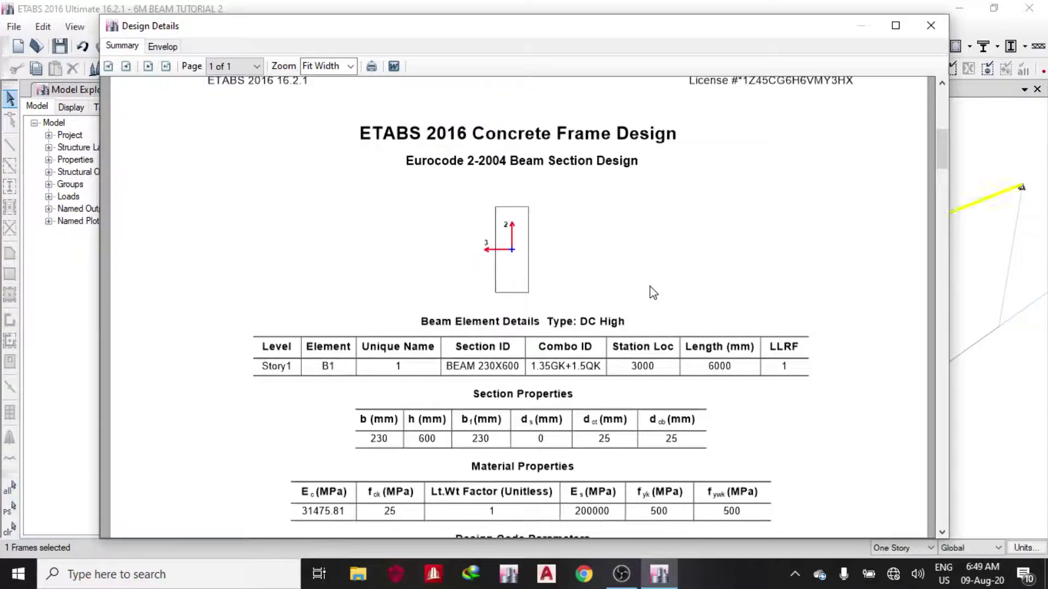
click(931, 26)
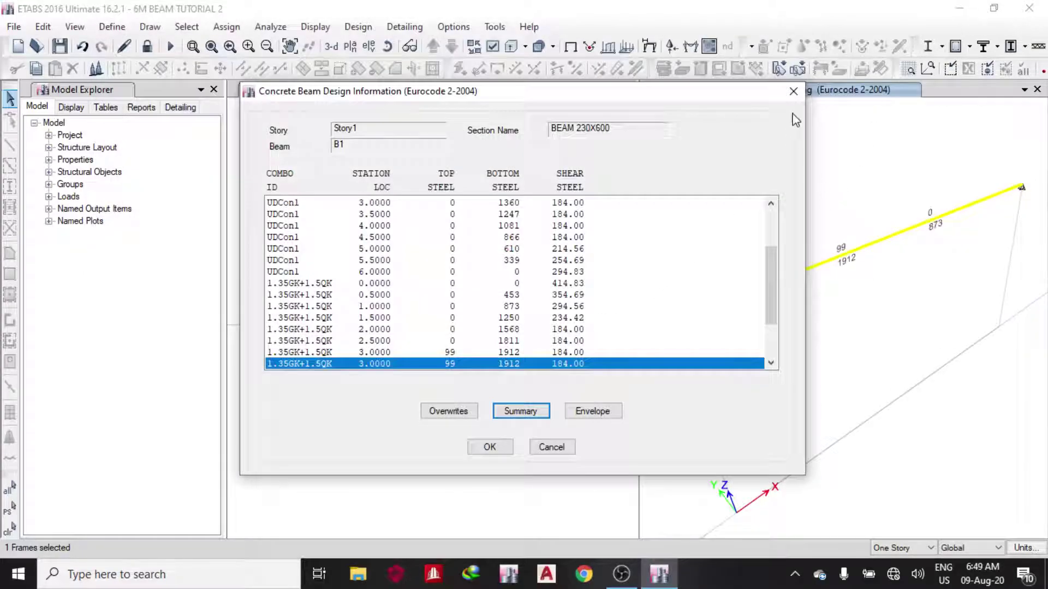